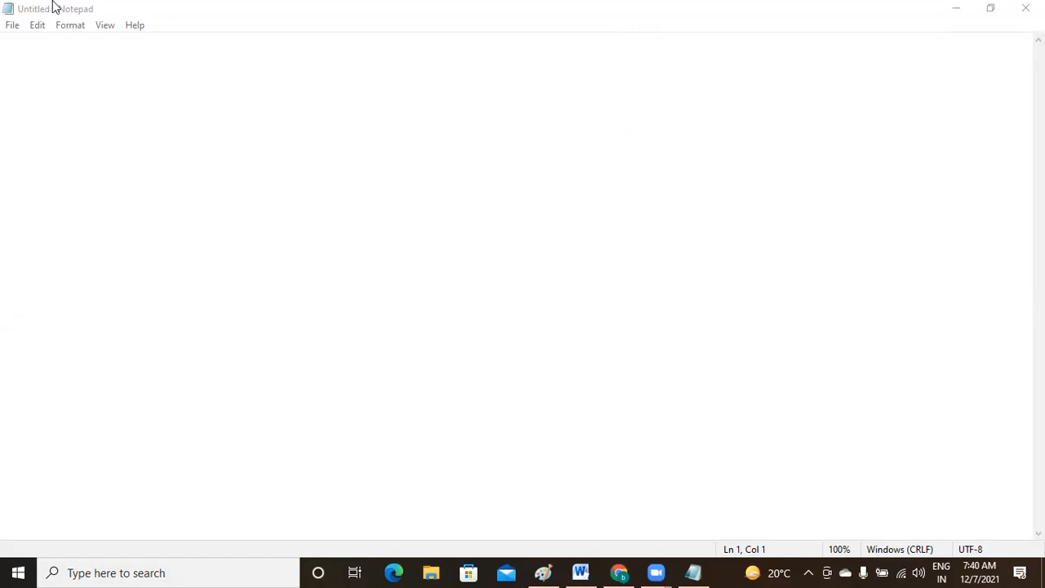
- In Notepad, write the 'session 9:' heading, a dashed underline, and step 1 'create azure sql instance'
click(42, 45)
key(Return)
text(session )
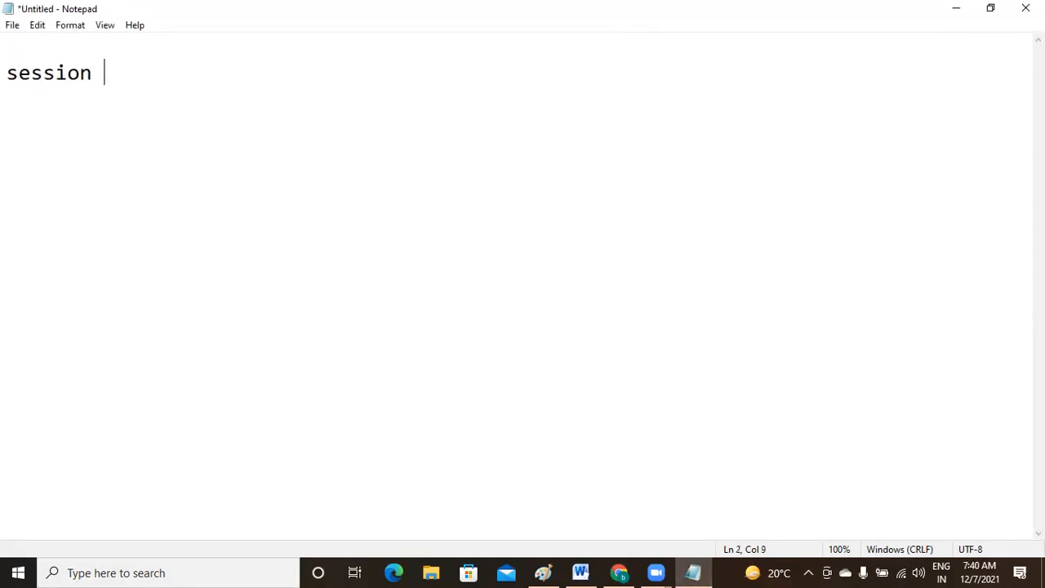
text(9:)
key(Return)
text(-------------)
key(Return)
text(1. creae)
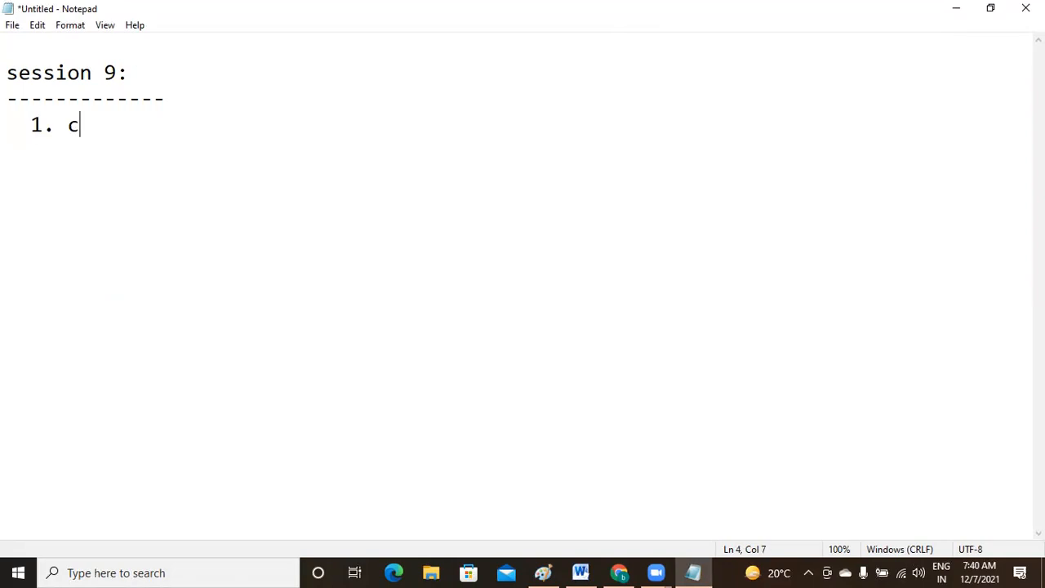
key(BackSpace)
text(tin)
key(BackSpace)
key(BackSpace)
text(e azure sql instance)
- Add step 2: 'create linked service for azure sql database'
key(Return)
text(2.)
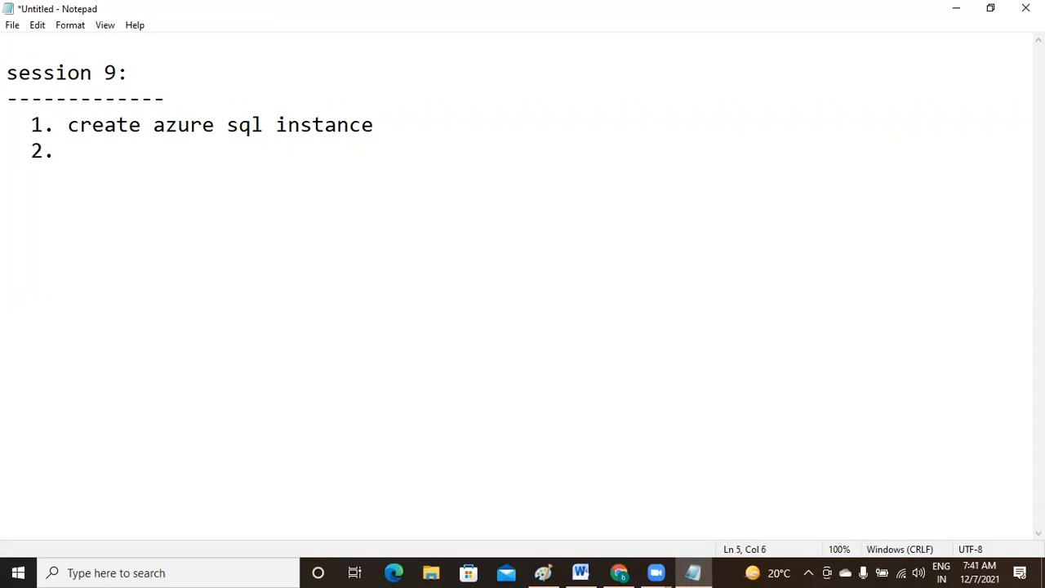
text(  create a)
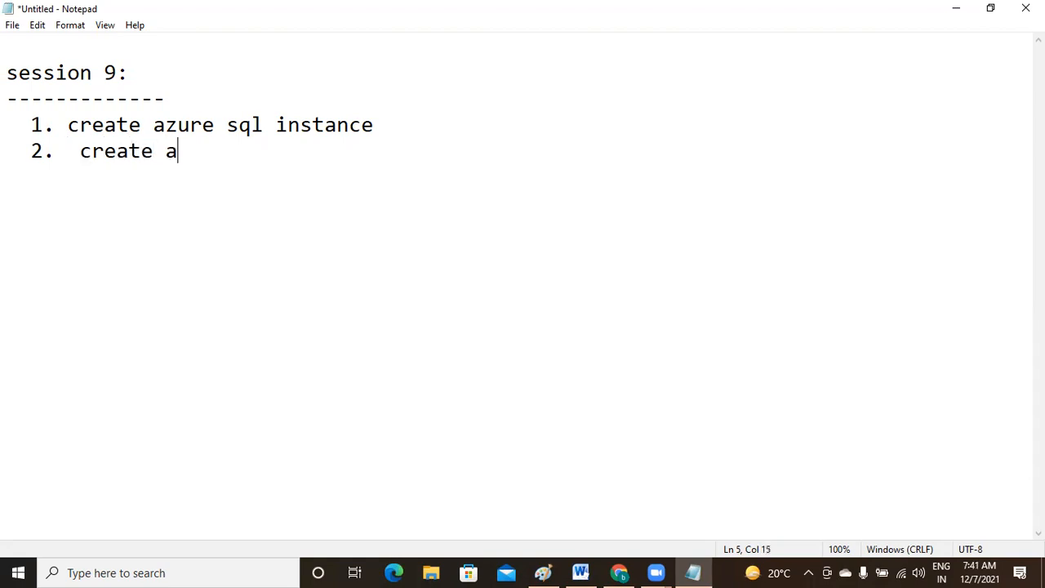
key(BackSpace)
text(linked)
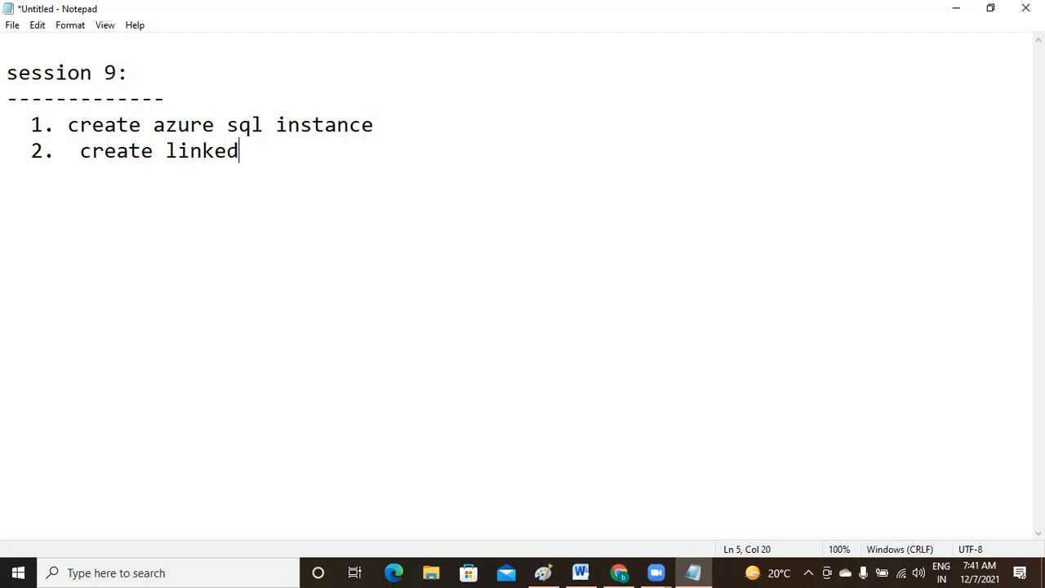
text( service for azure data)
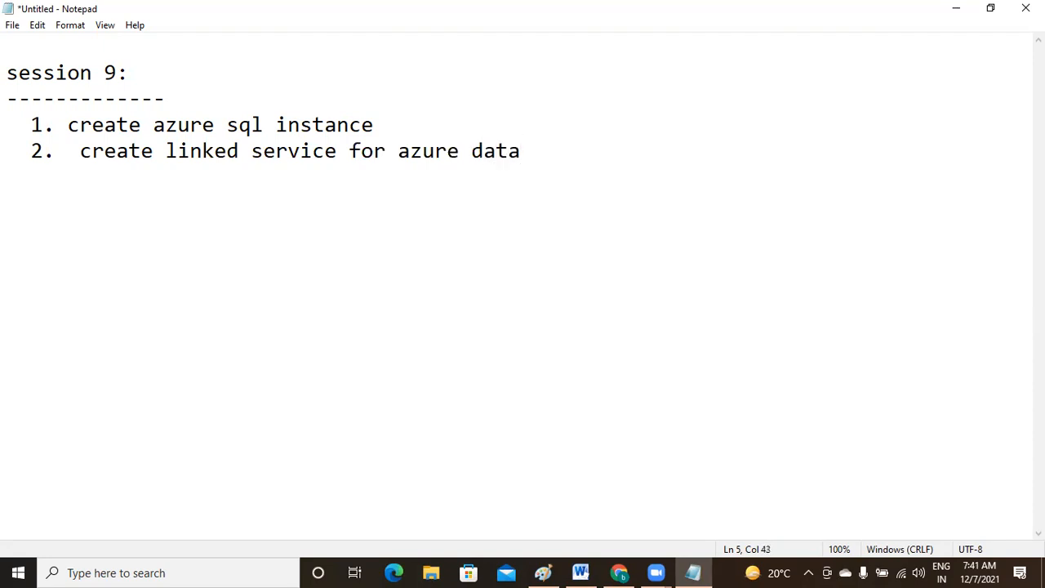
key(Left)
key(Left)
key(Left)
key(Left)
key(Left)
text(sa)
key(BackSpace)
text(ql)
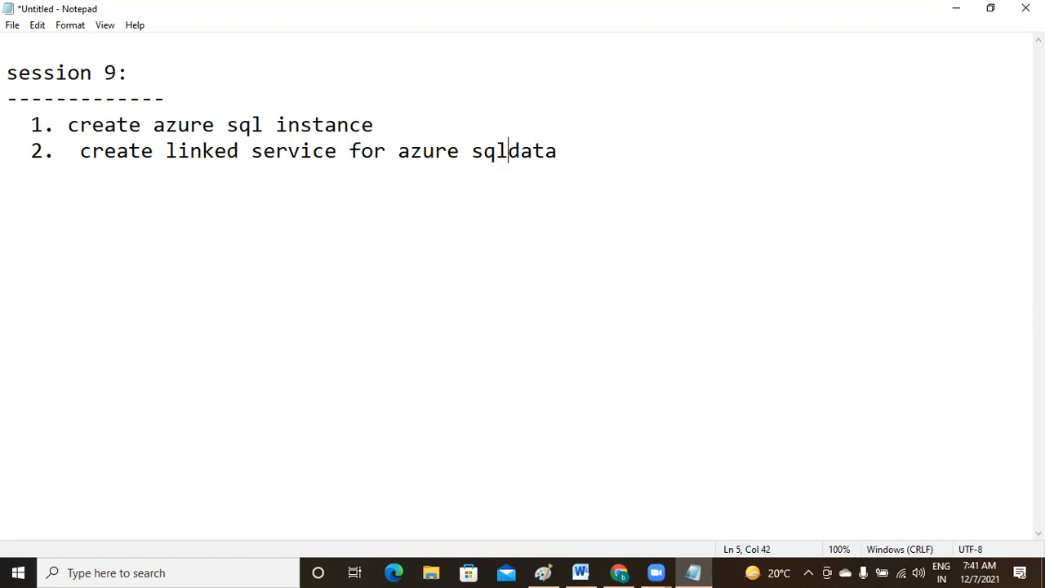
key(Right)
key(Right)
key(Right)
key(Right)
text(base)
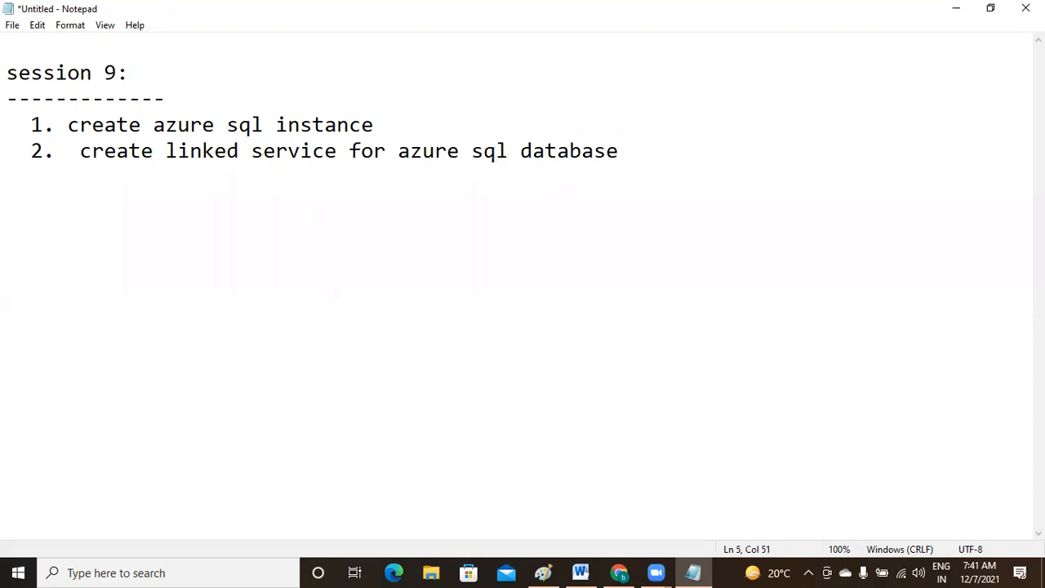
- Add step 3 'pipeline : copy activity --> data lake to sql.' and a closing dashed line
key(Return)
text(3.)
text( copy)
key(BackSpace)
key(BackSpace)
key(BackSpace)
key(BackSpace)
text(pipel)
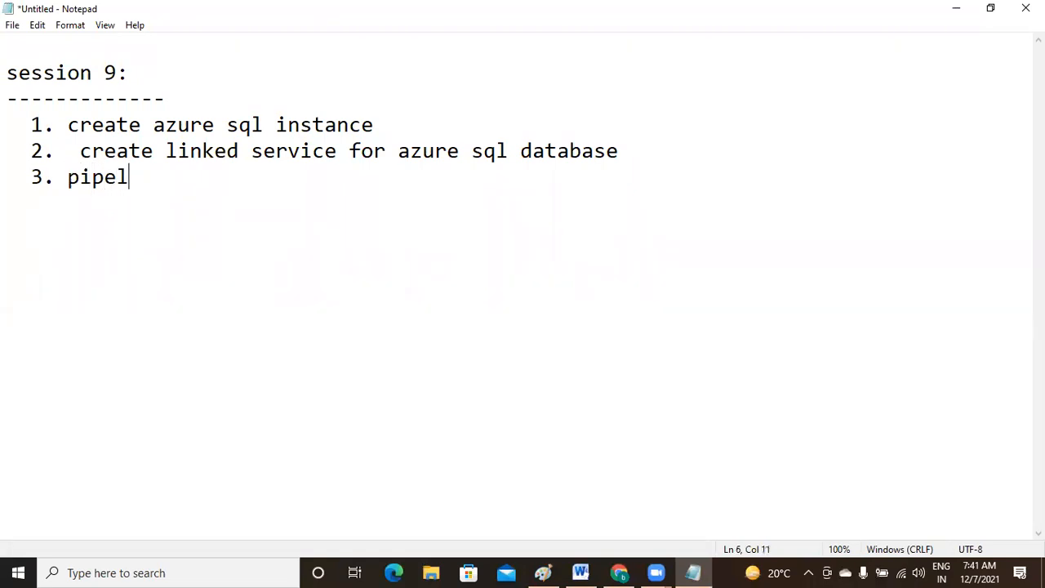
text(ine : co)
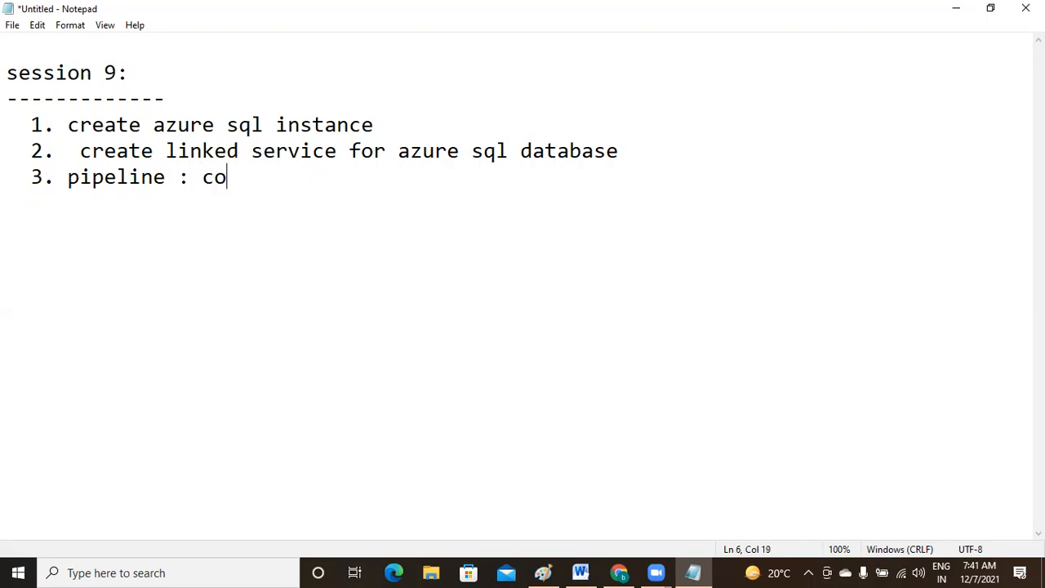
text(py act)
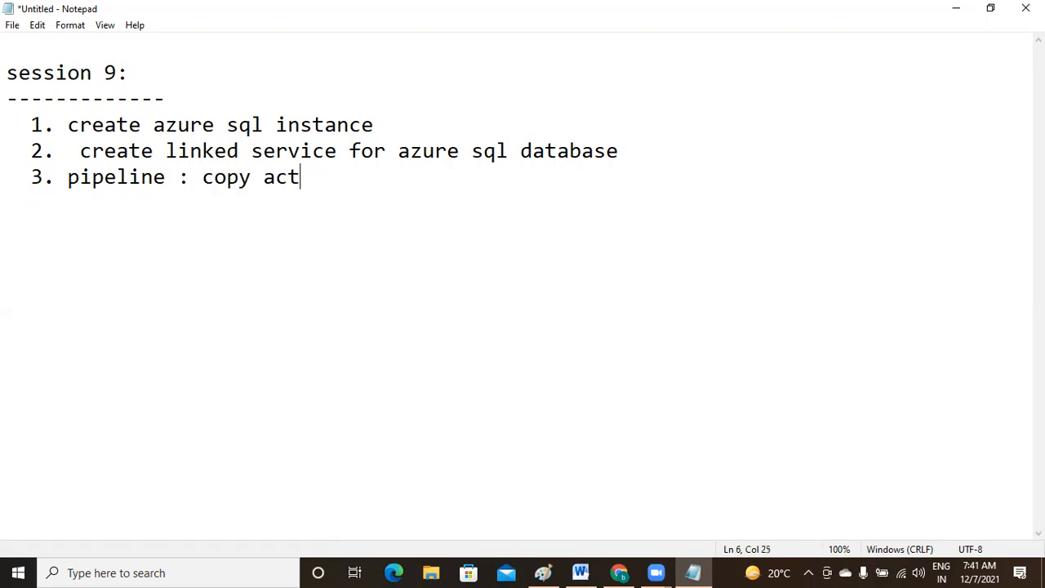
text(ivity )
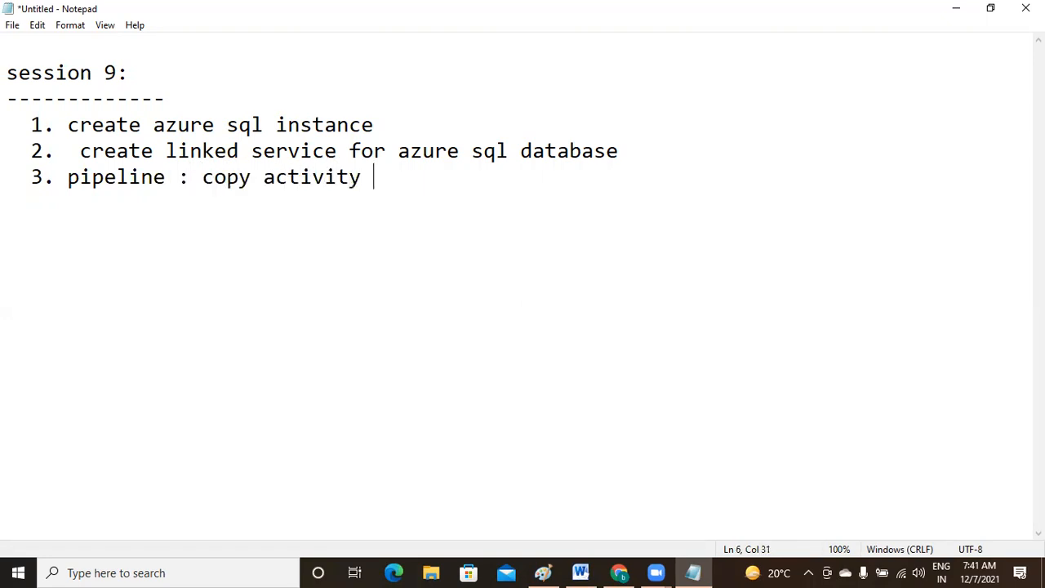
text(--> data lak)
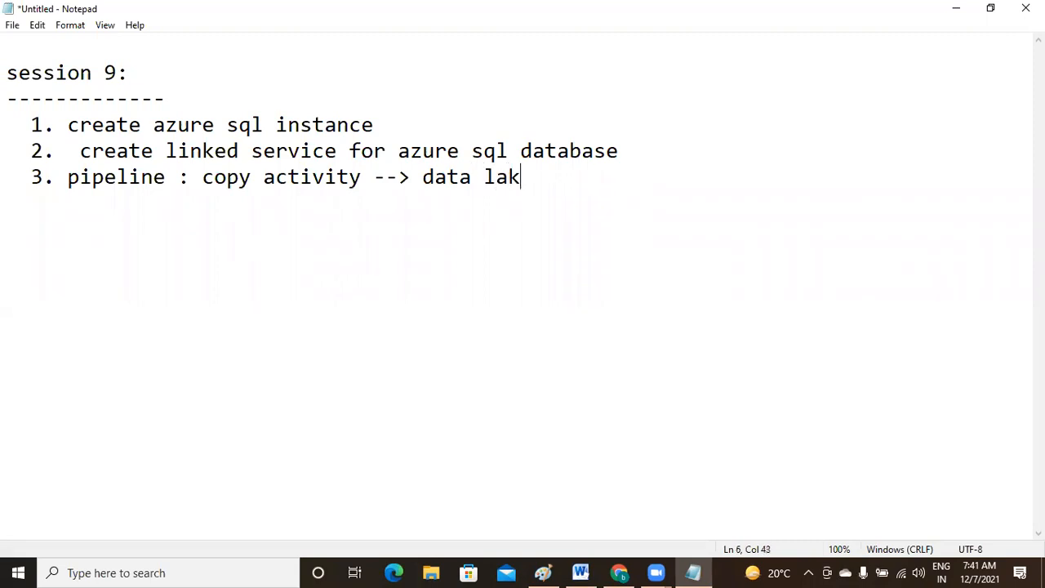
text(e to sql.)
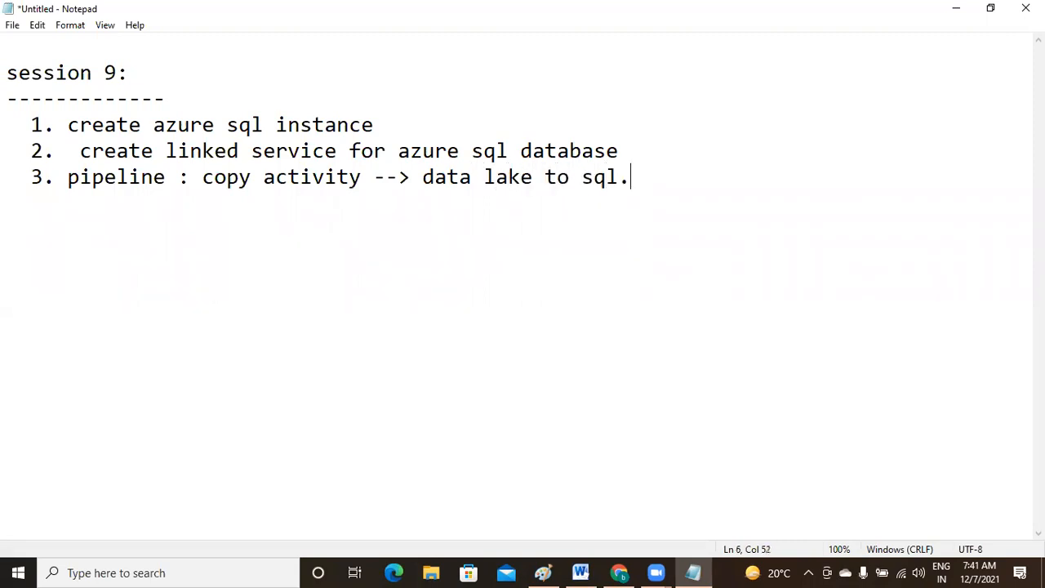
key(Return)
text(-----------------------------------------------------)
- Back in the Azure portal, open the dwhgrp resource group from Recent resources
click(618, 572)
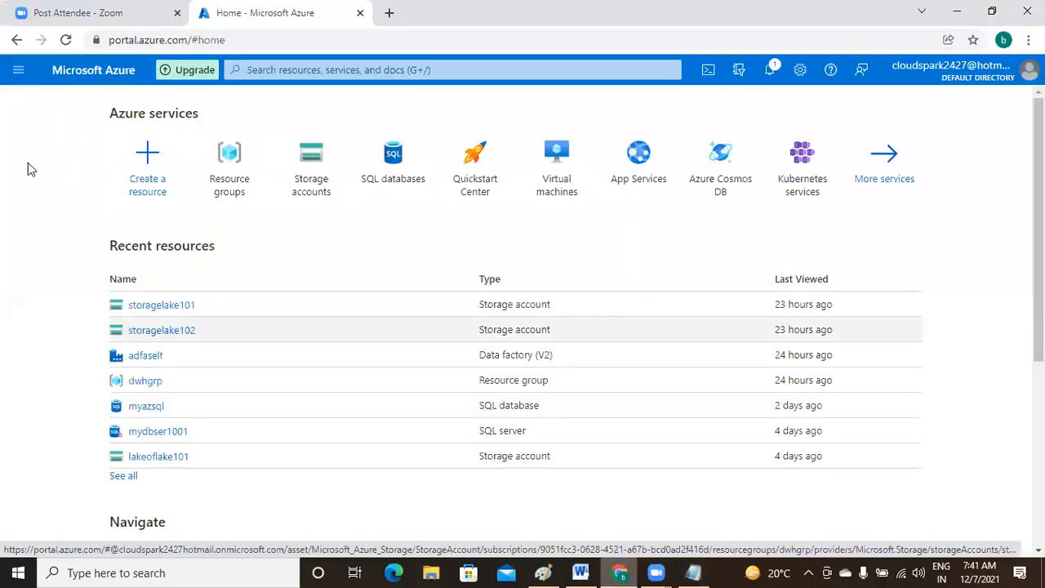
mouse_move(132, 350)
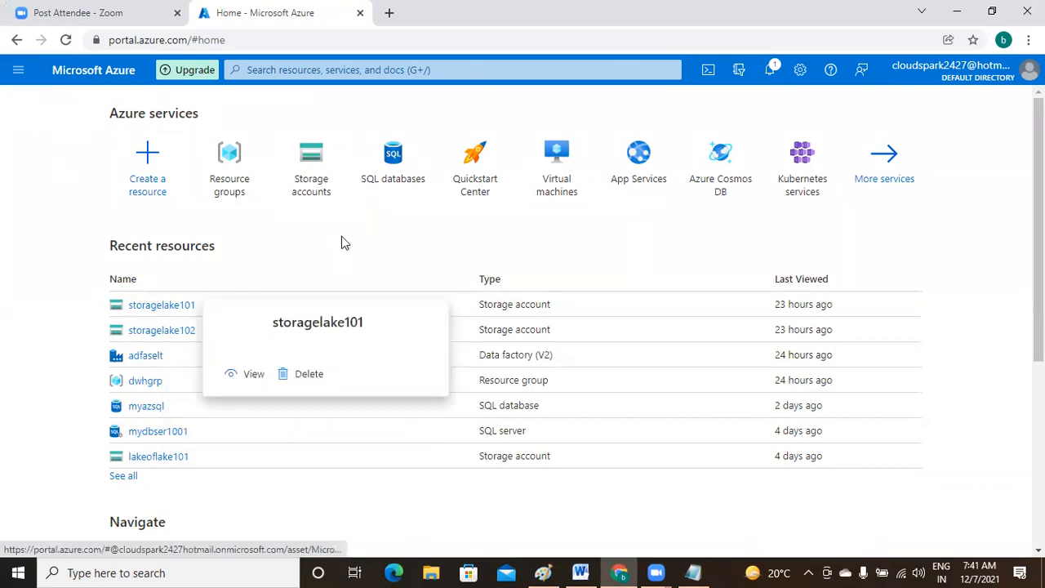
click(144, 386)
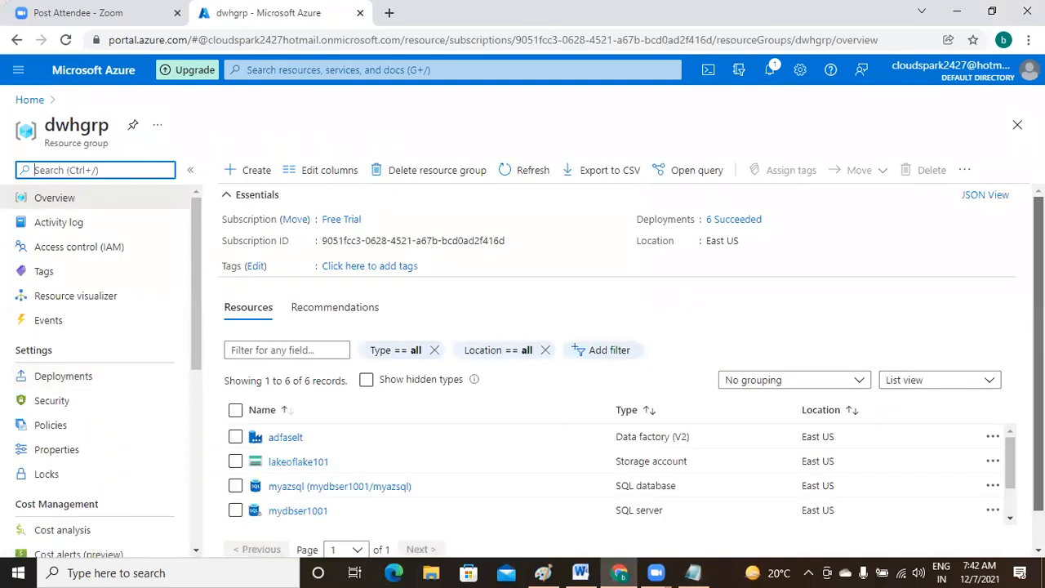
scroll(397, 385, down, 1)
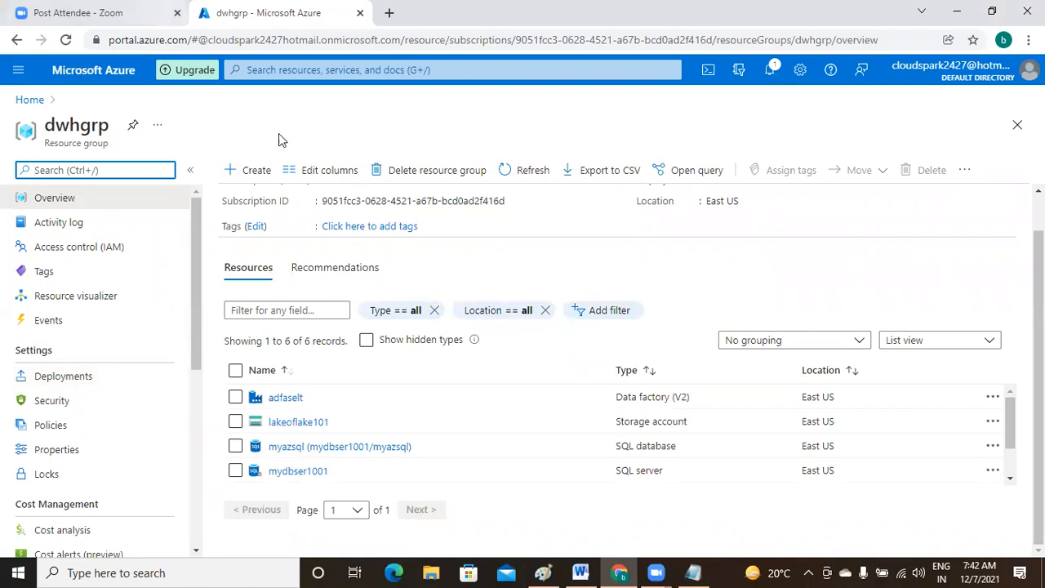
- Start creating a resource in dwhgrp and pick Azure SQL from the marketplace suggestions
click(248, 173)
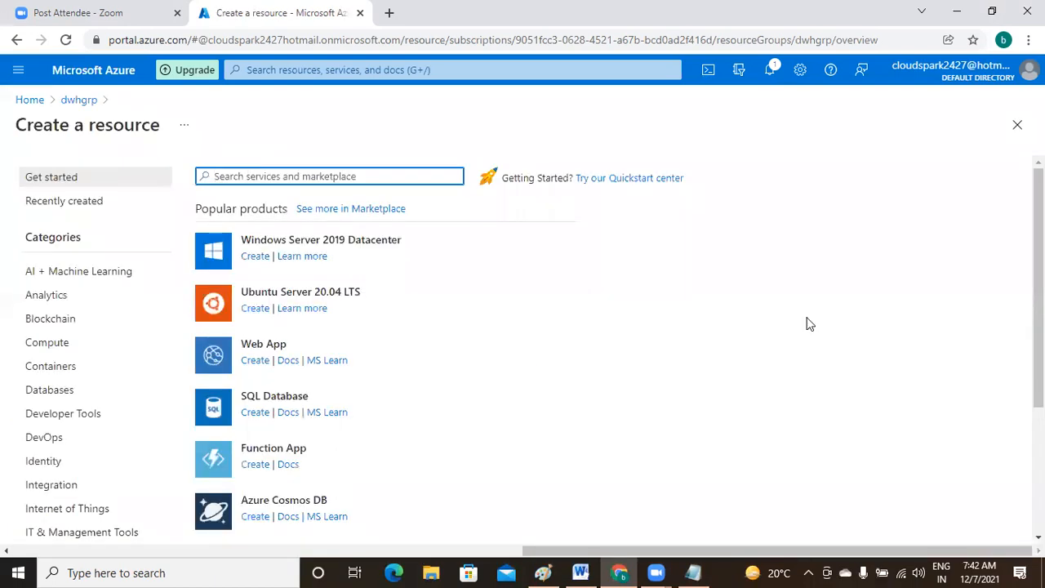
text(azure sq)
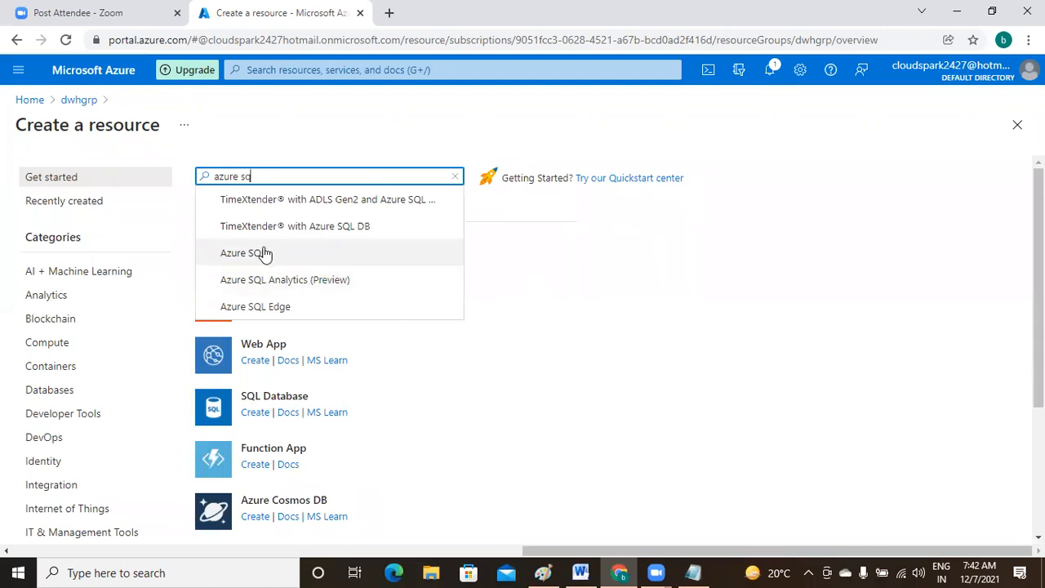
click(348, 256)
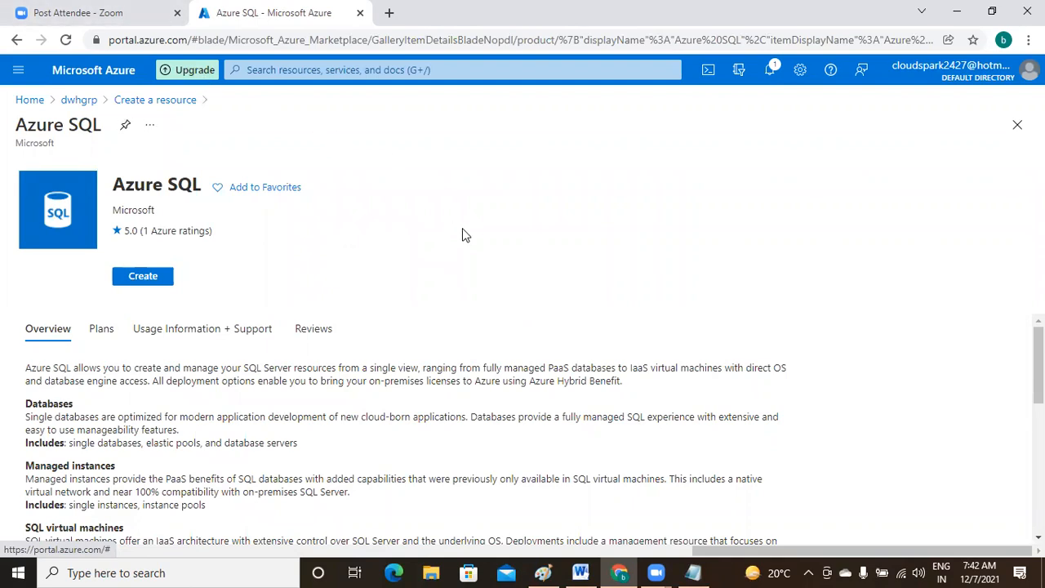
- Return to dwhgrp and search the portal for 'azure sql'
click(276, 70)
text(azure)
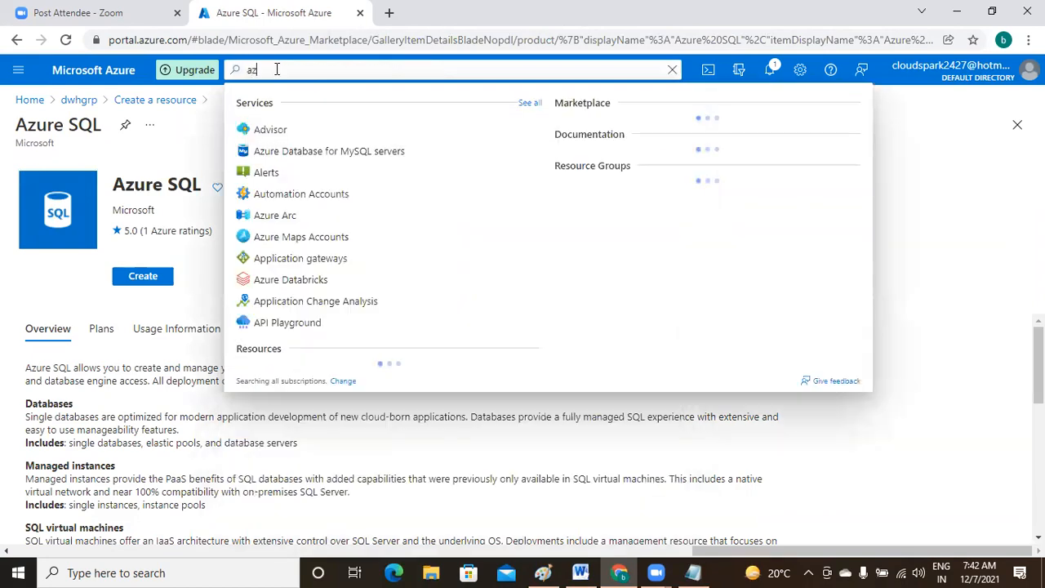
click(17, 39)
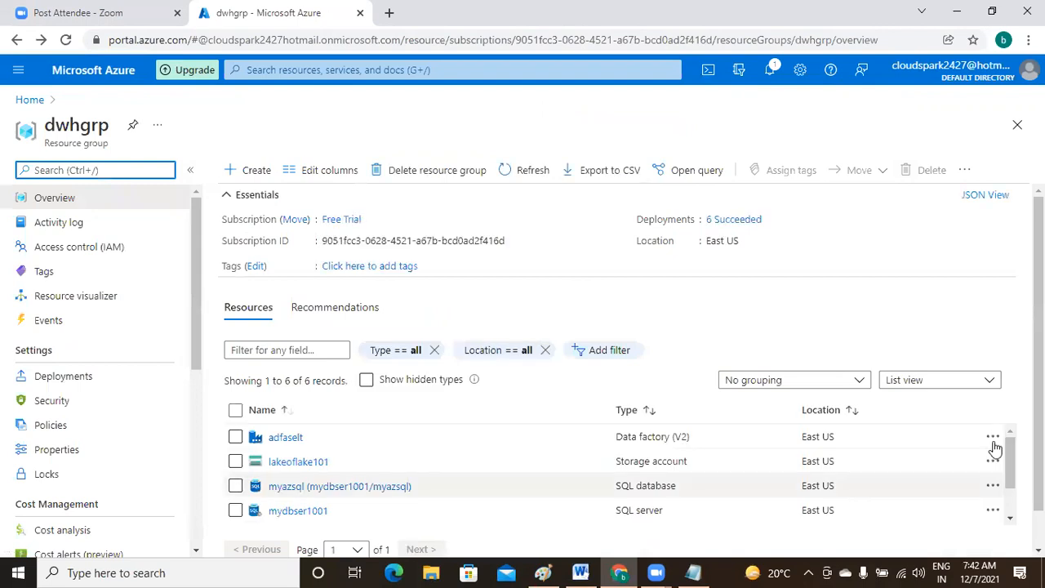
click(305, 69)
text(azure)
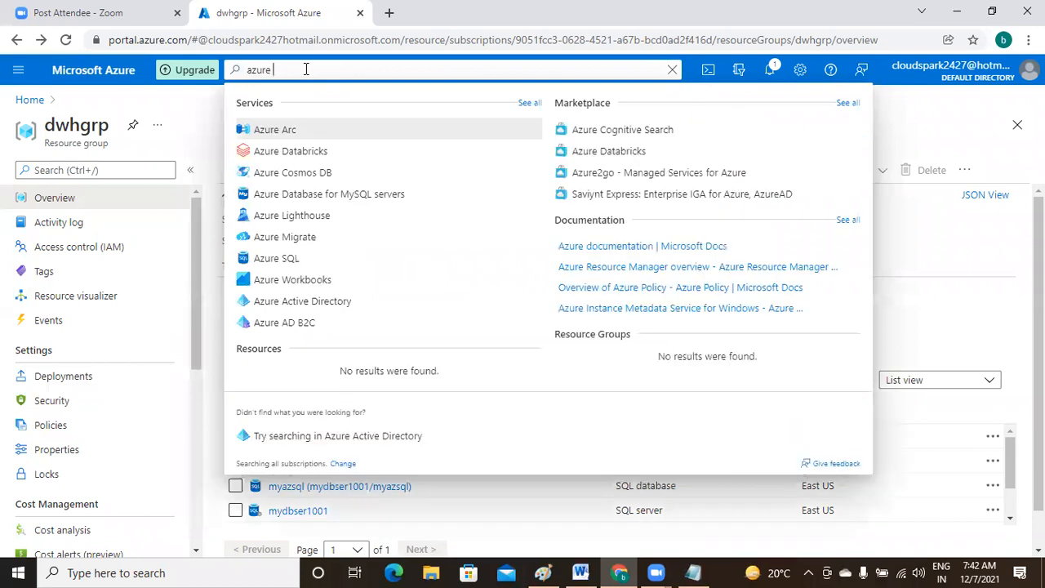
text( sql)
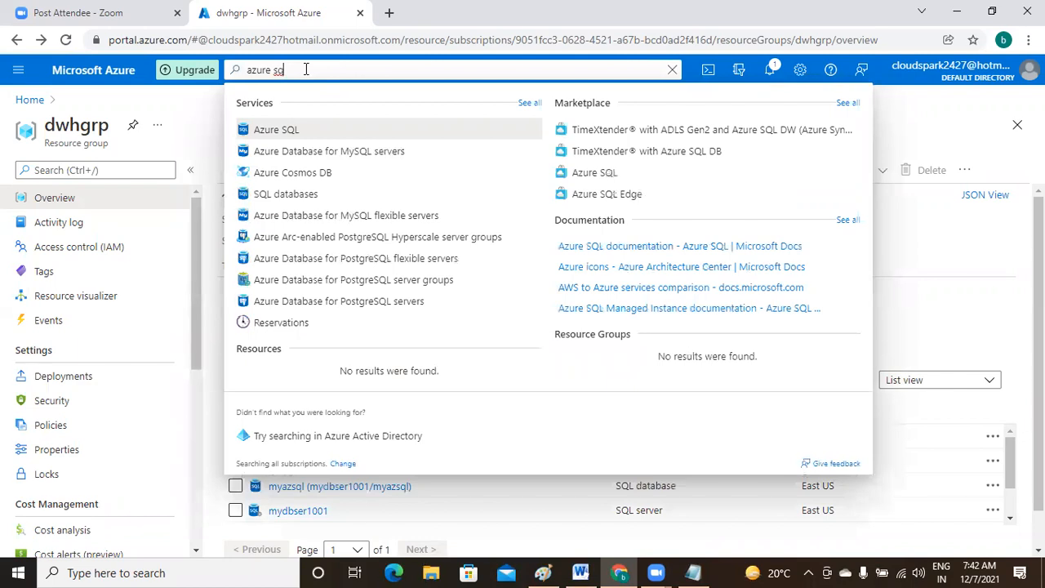
text(l)
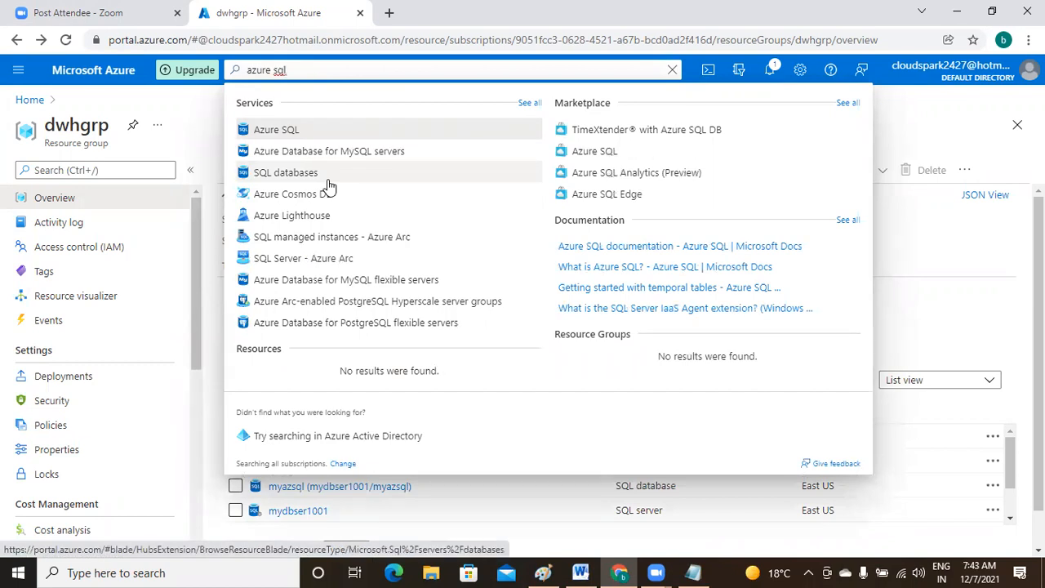
- Open the Azure SQL service page and choose + Create to see deployment options
click(291, 131)
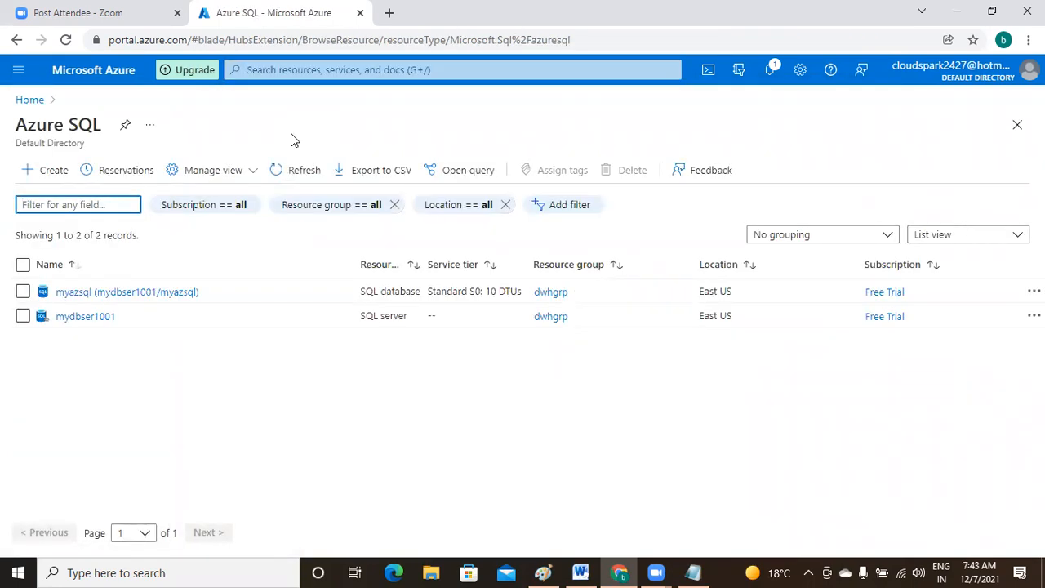
click(239, 391)
click(45, 173)
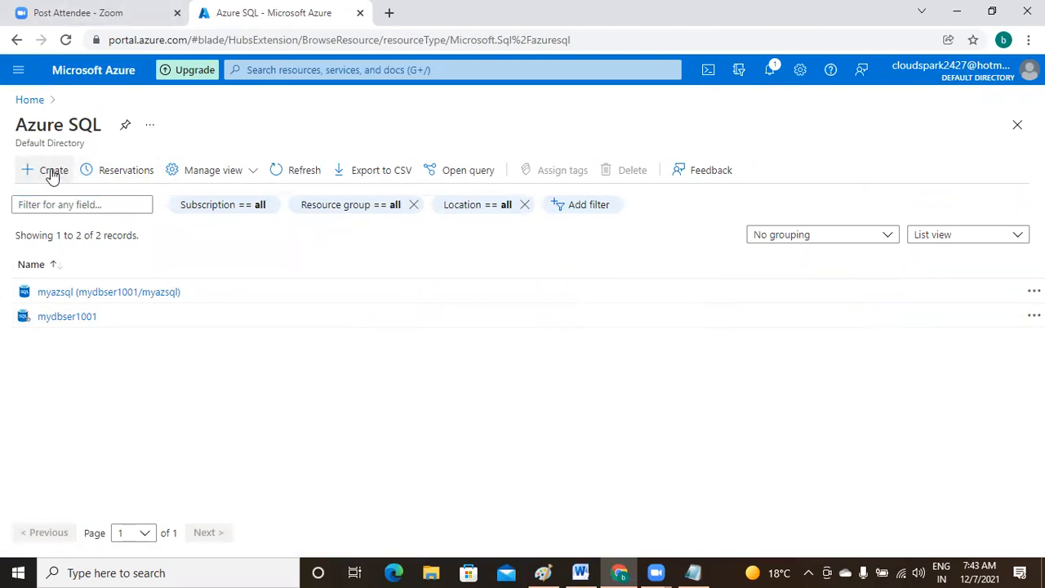
click(50, 174)
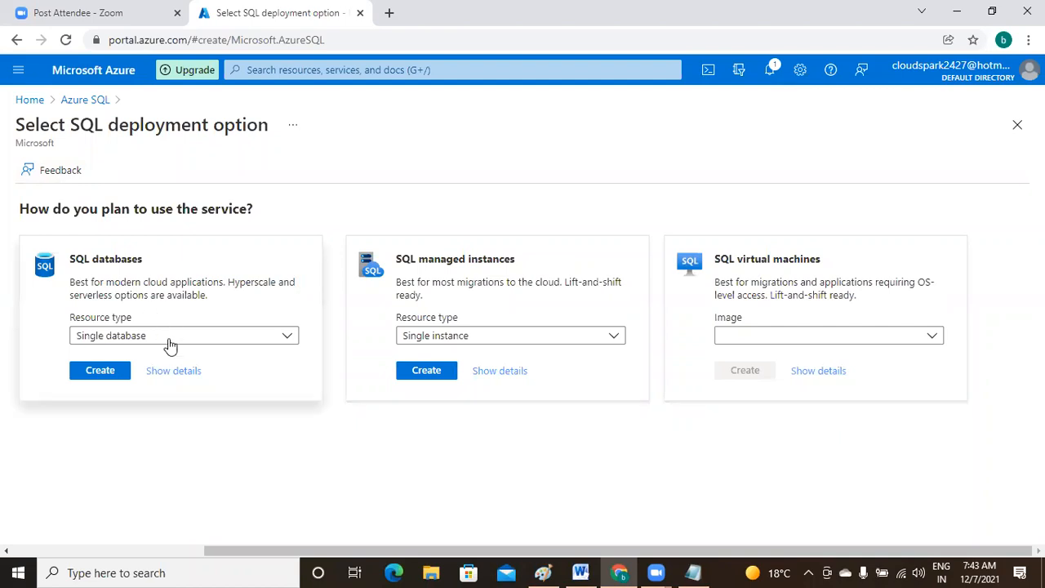
- Choose a single SQL database named urdb and start creating a new server for it
click(96, 372)
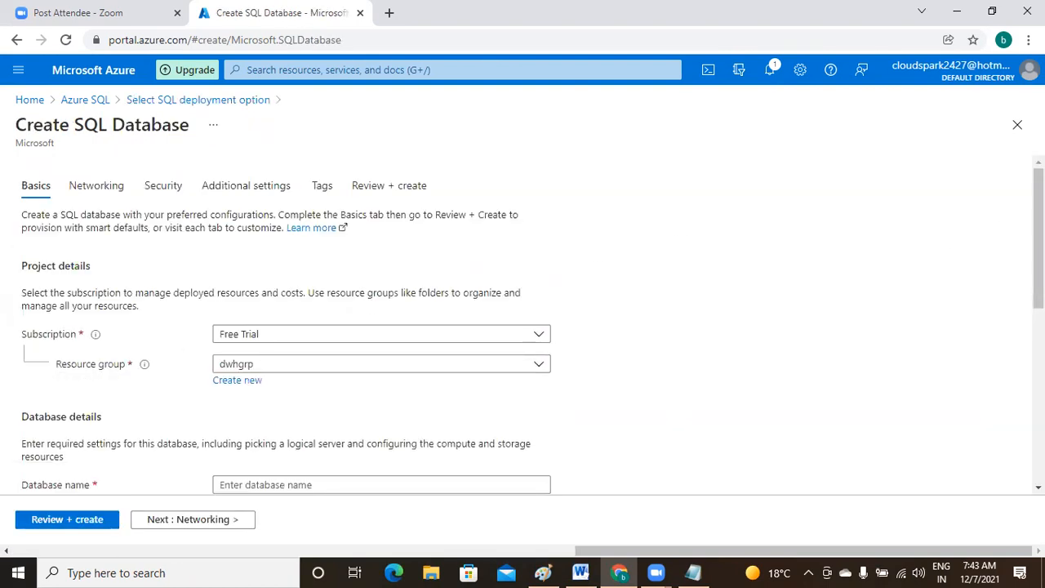
scroll(523, 326, down, 2)
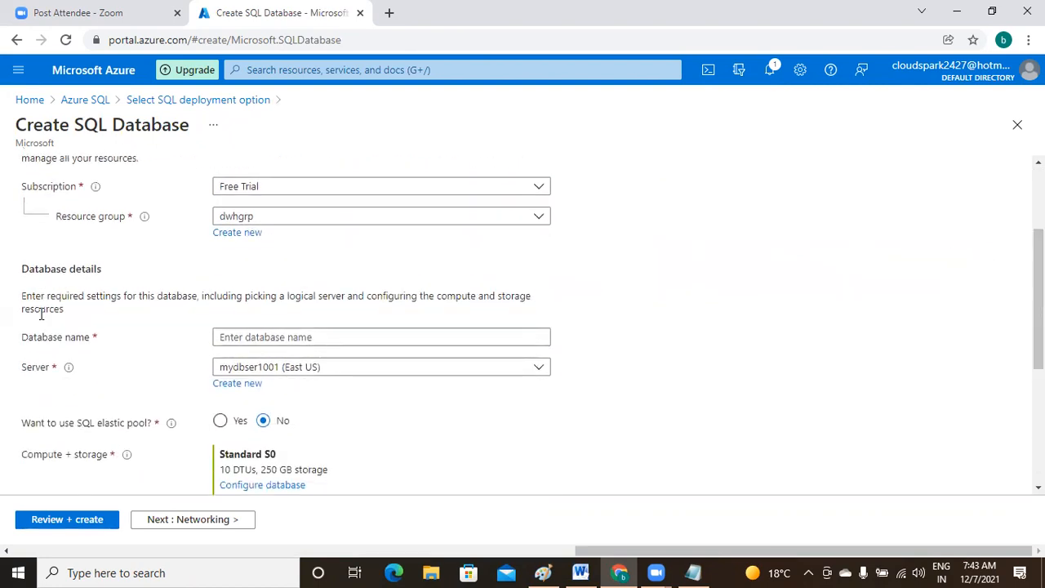
click(310, 338)
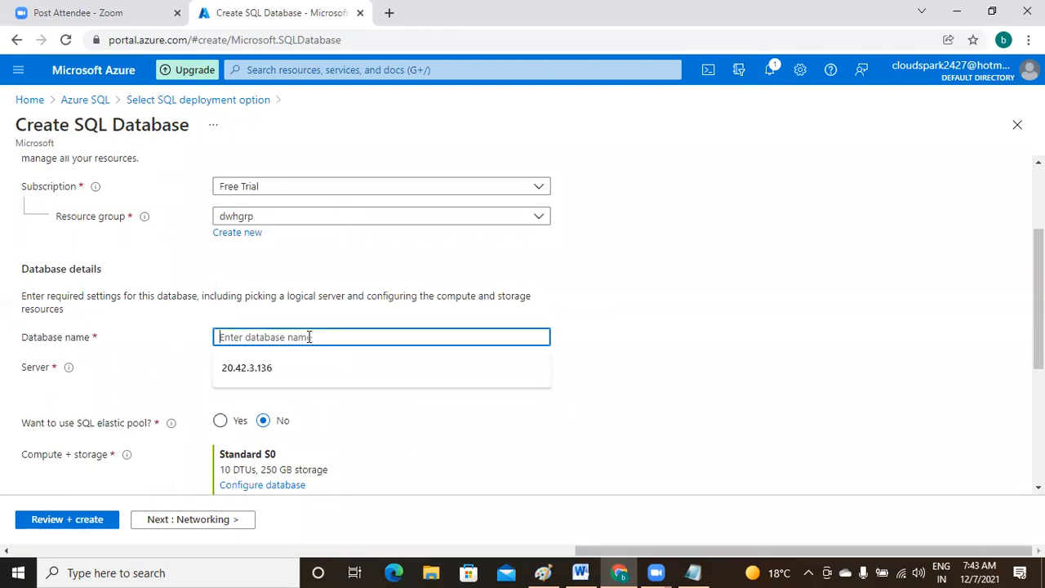
text(urdb)
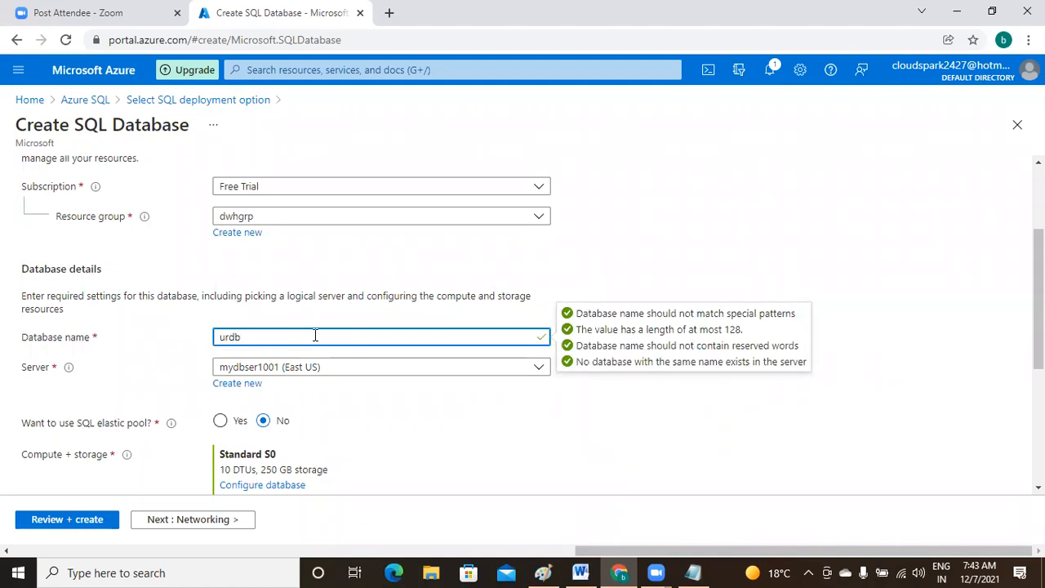
click(449, 430)
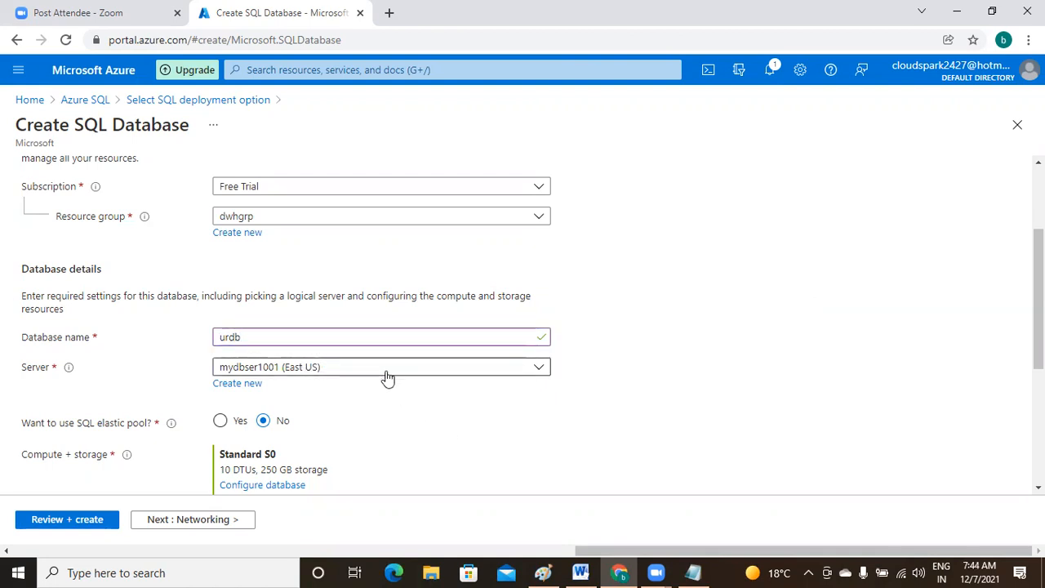
click(247, 385)
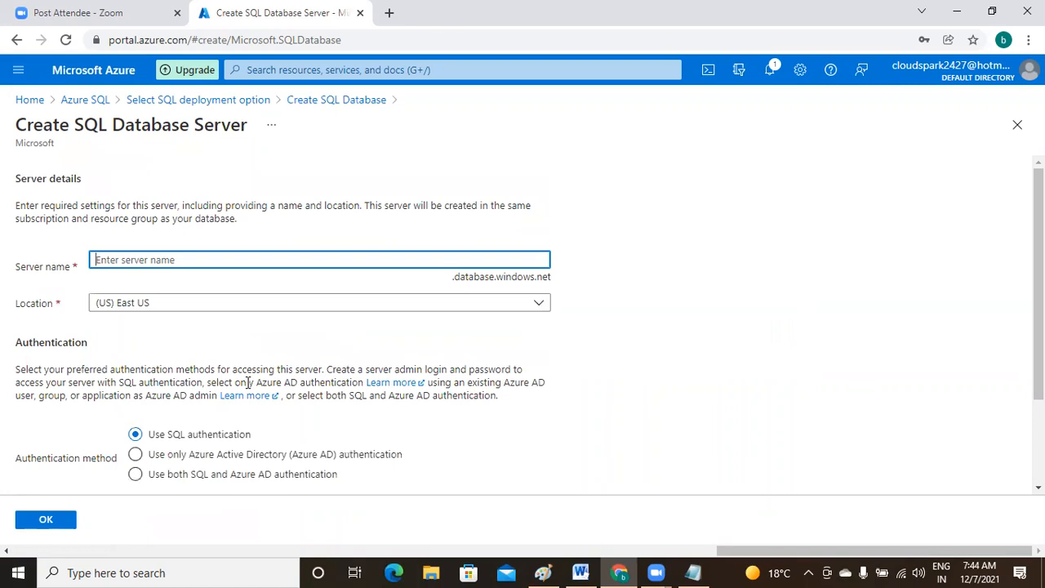
- Enter urserver101 as the server name
text(urserver)
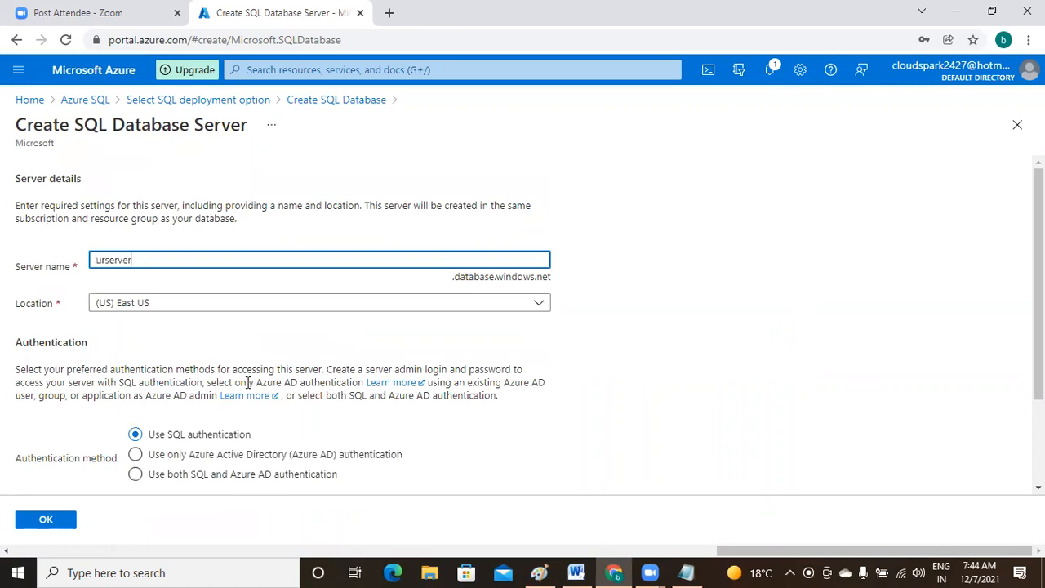
text(101)
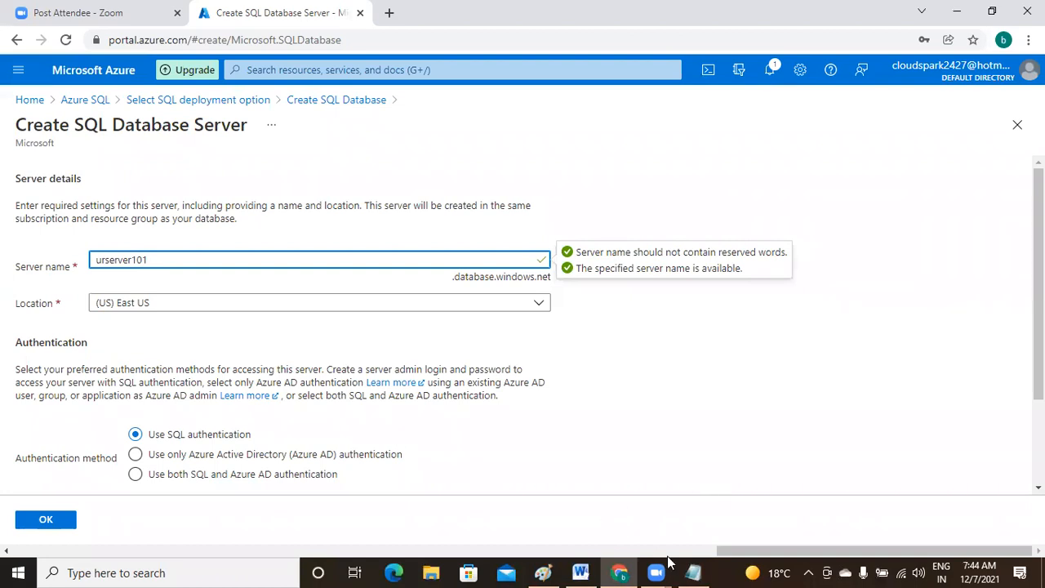
- In Notepad, add the lines 'db name : urdb' and 'server name : urserver101'
click(693, 572)
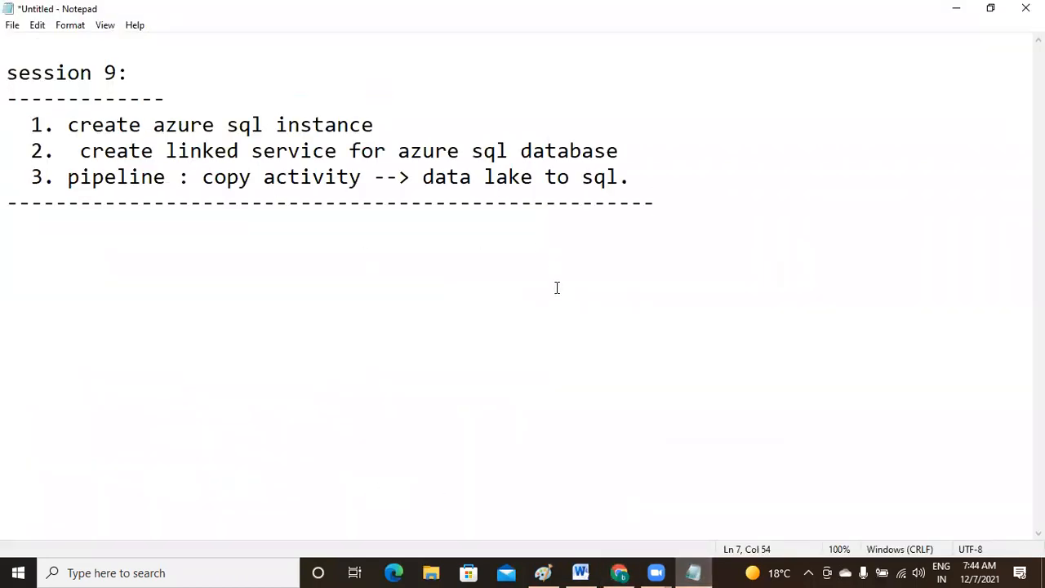
key(Return)
key(Return)
text(db name )
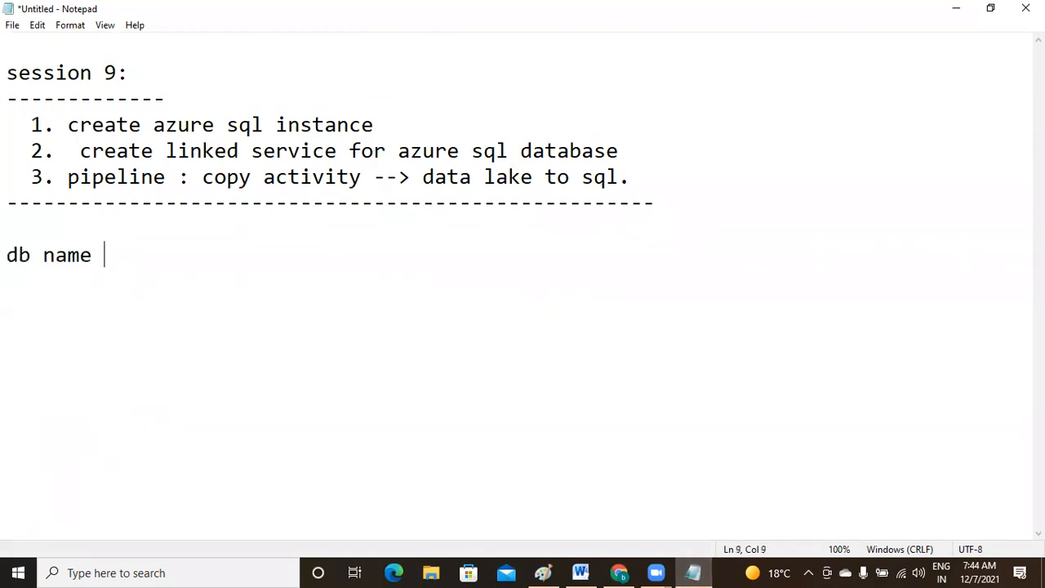
text(: urdb)
key(Return)
text(ser)
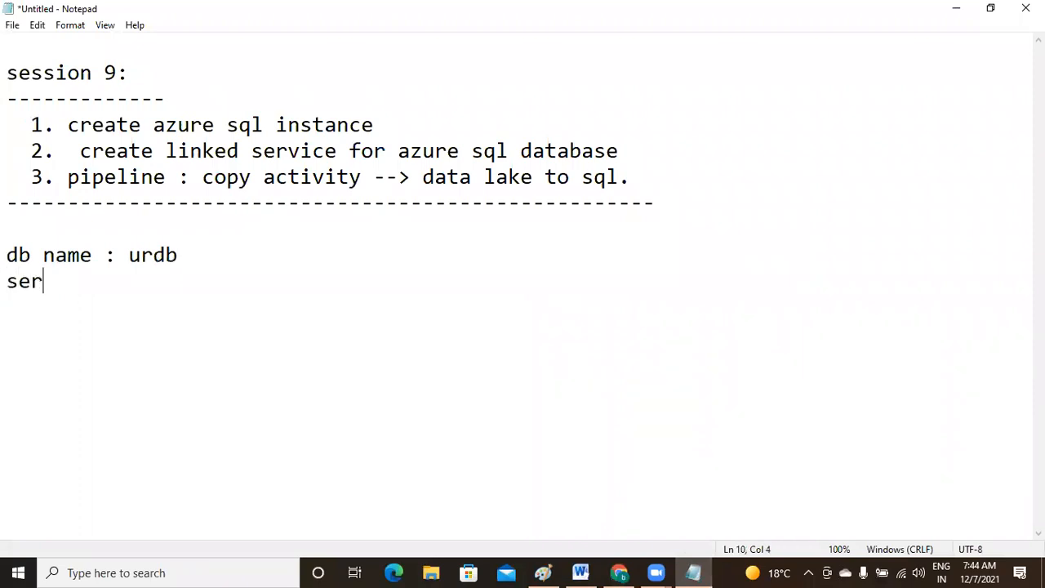
text(ver name )
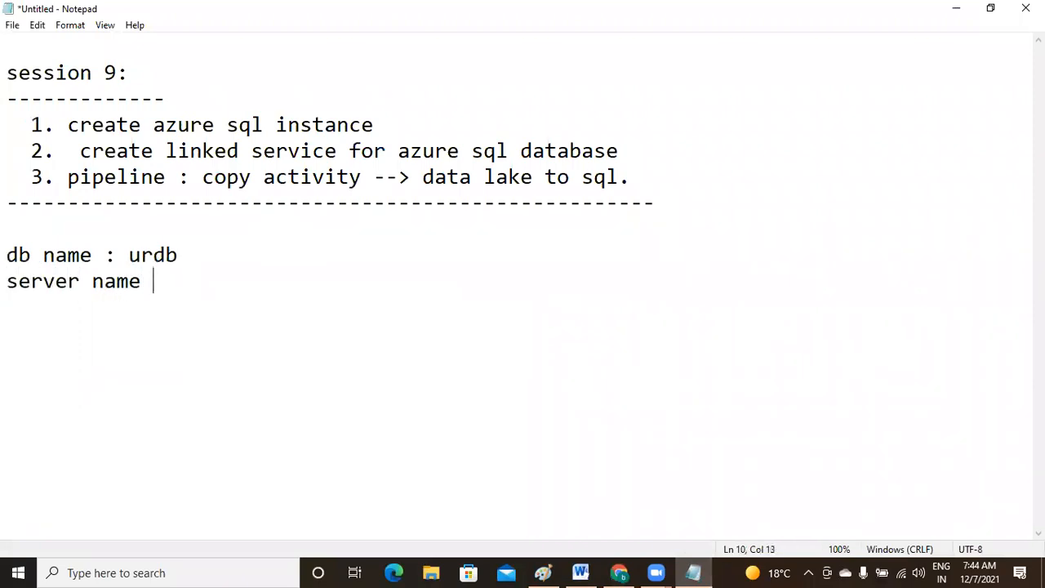
text(: urser)
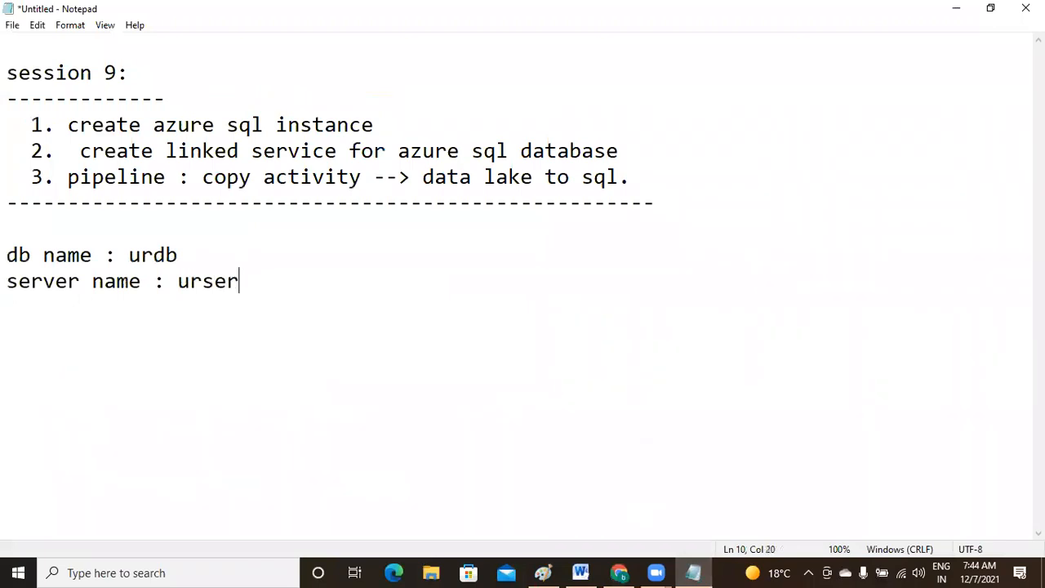
text(ver101)
key(Return)
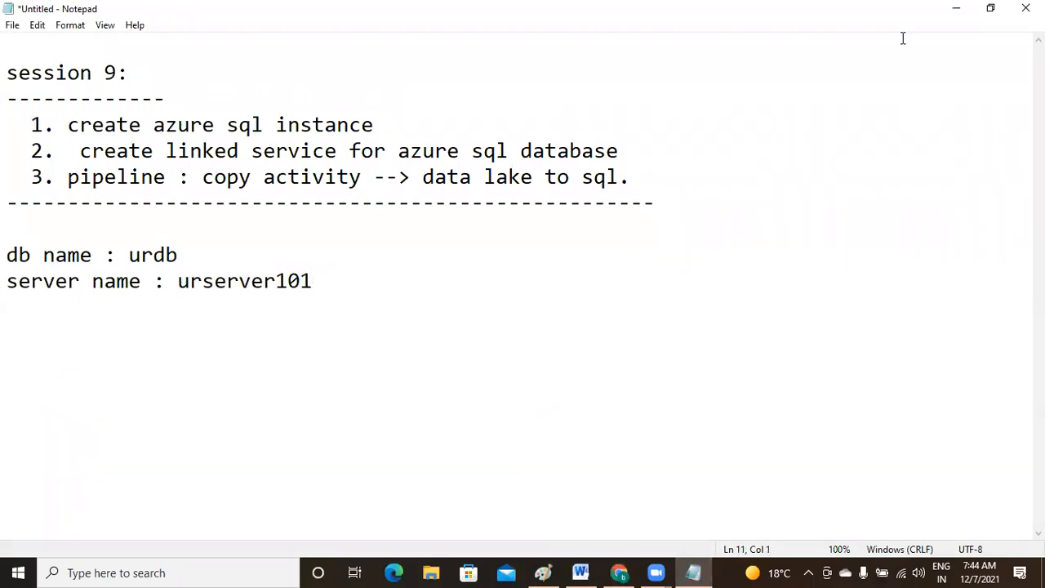
- Fill in the server admin login, password and password confirmation, and confirm the server
click(619, 572)
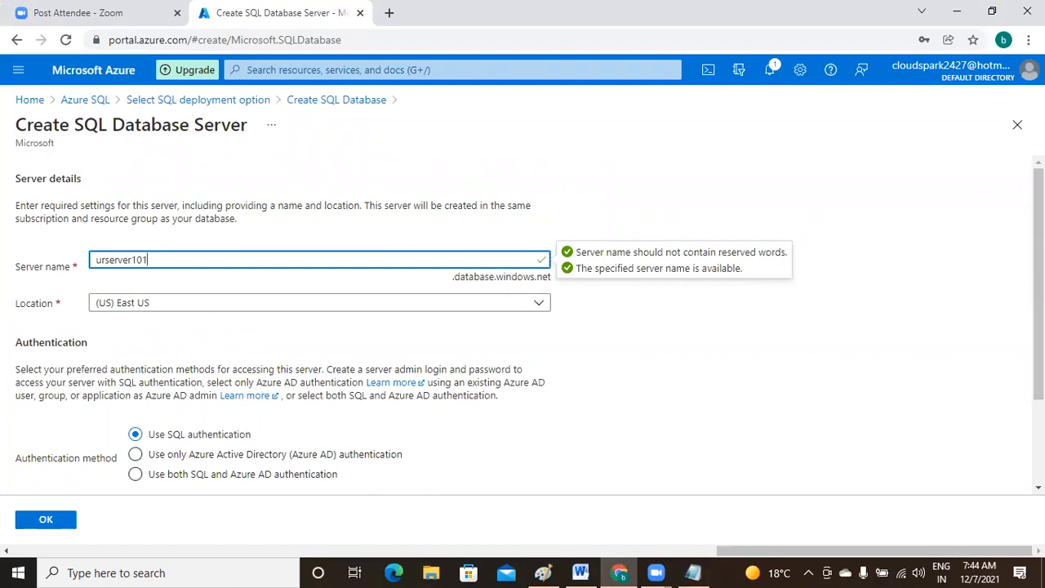
scroll(1039, 285, down, 2)
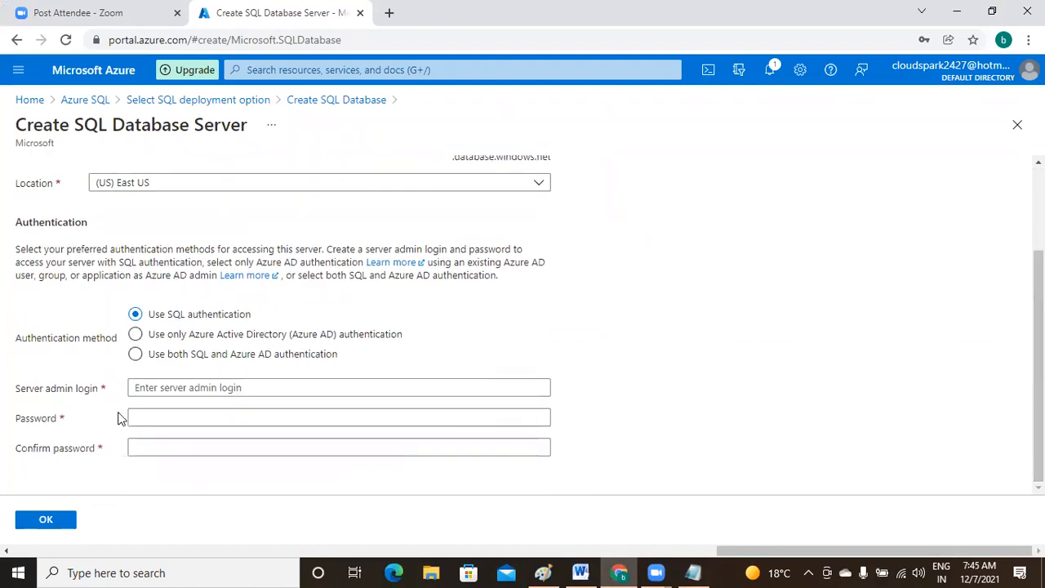
click(259, 388)
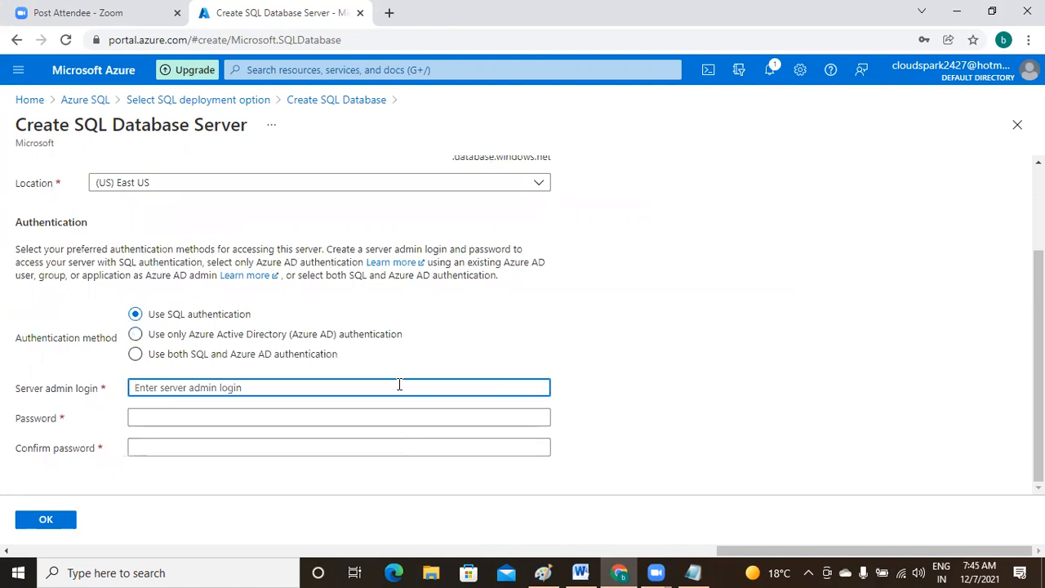
text(ur)
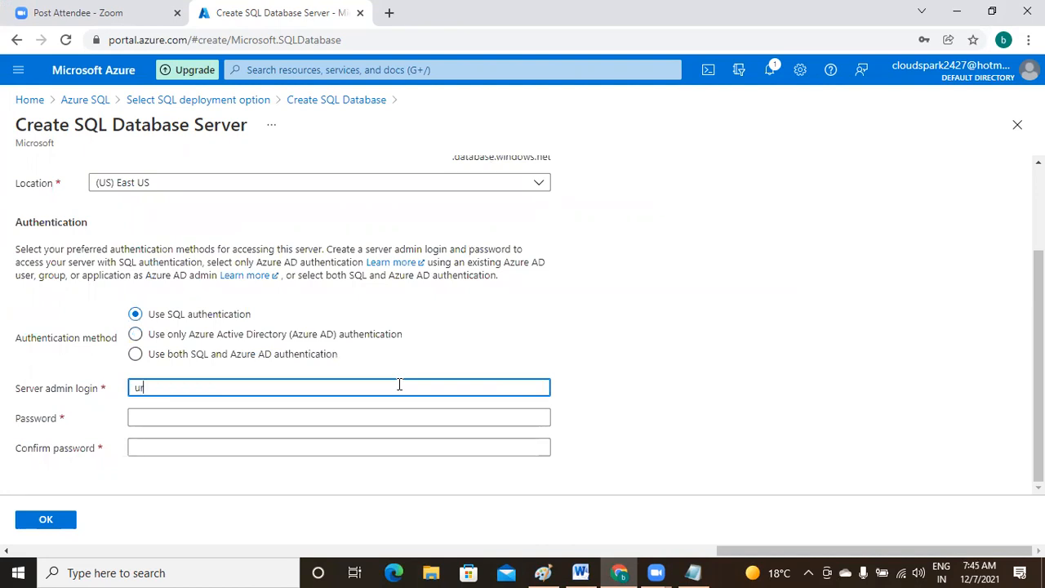
text(user)
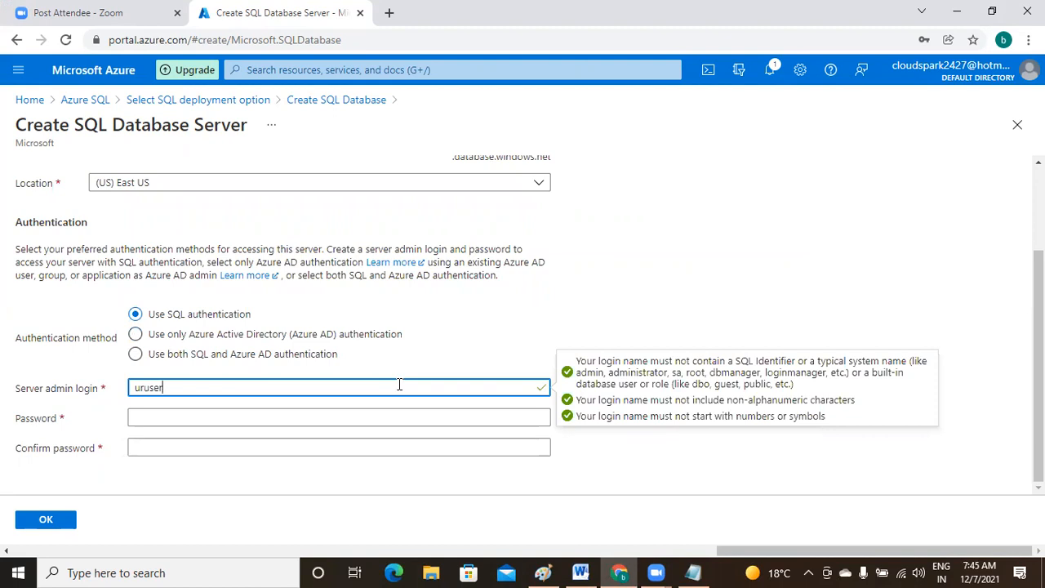
text(101)
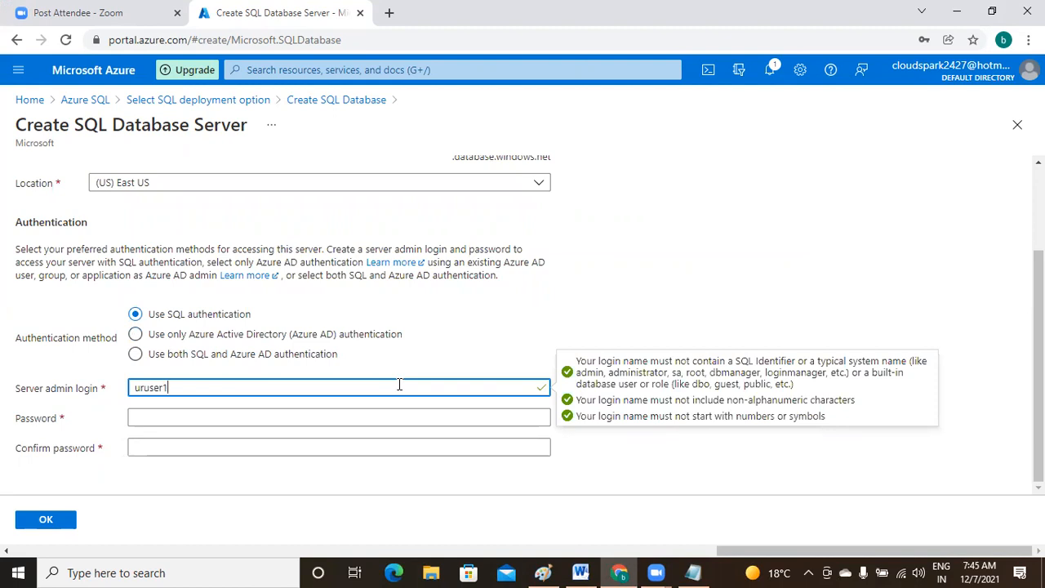
click(301, 417)
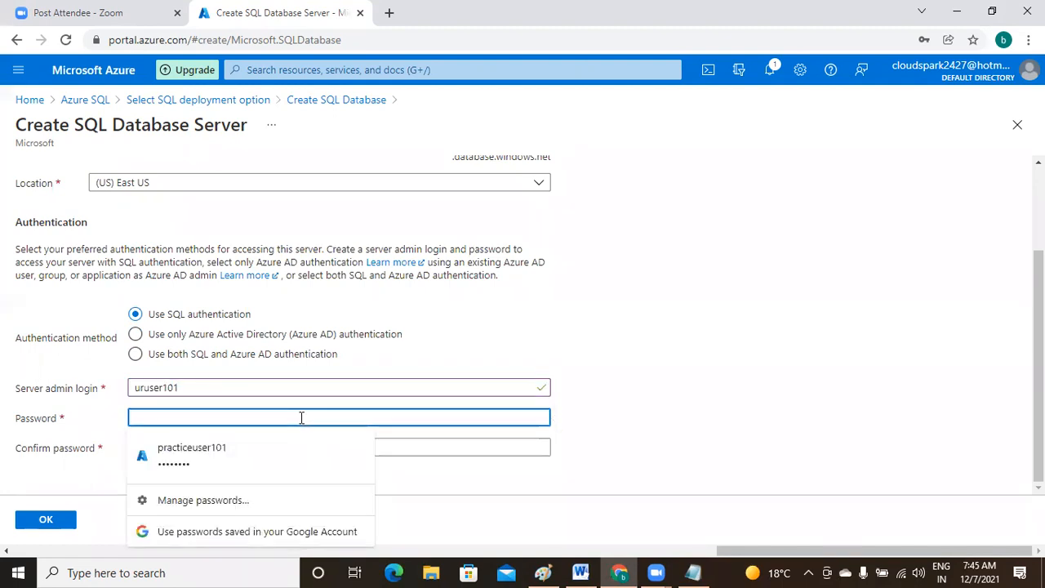
text(Pas)
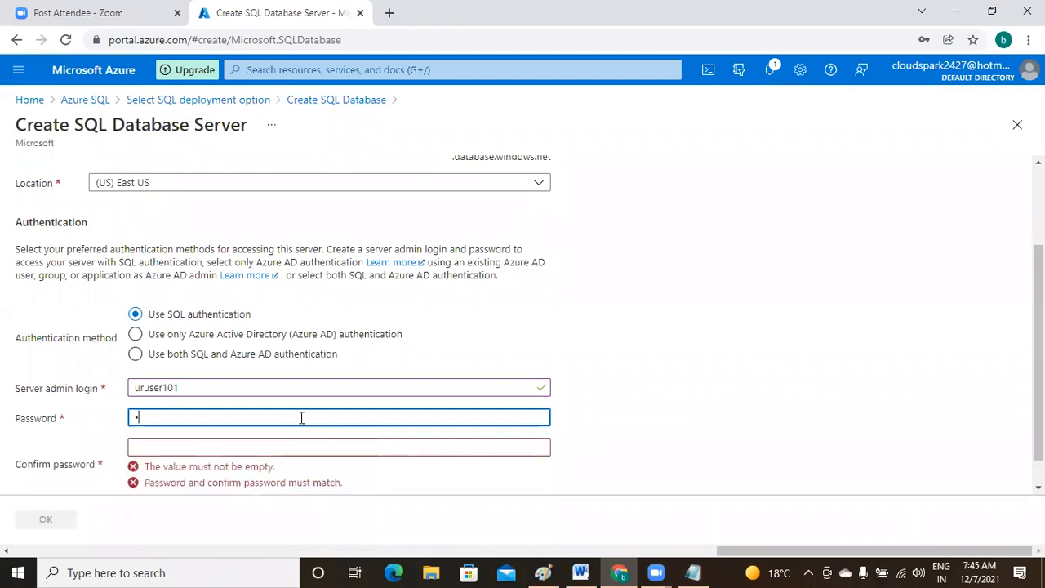
text(sword)
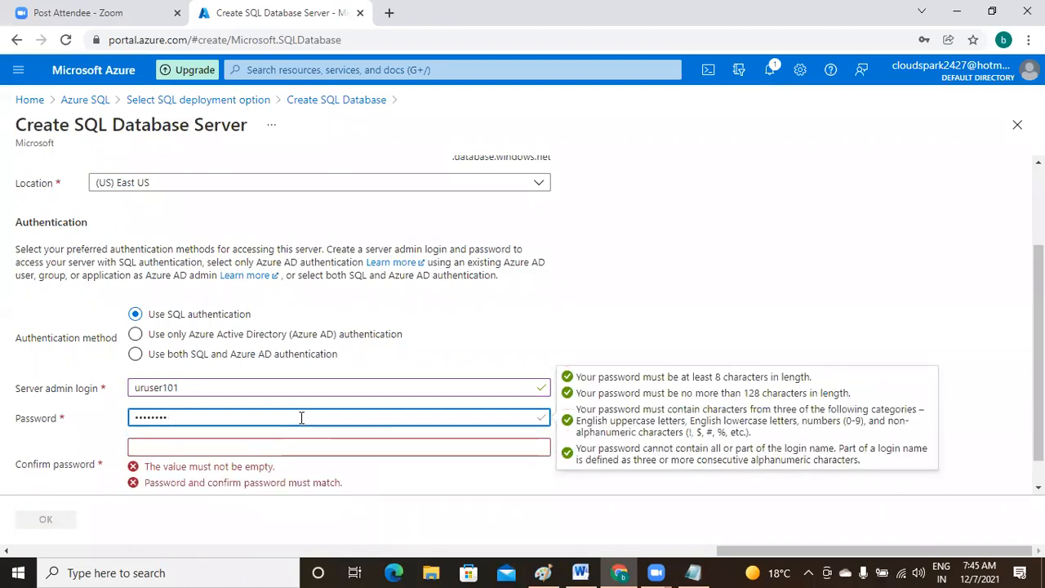
key(Tab)
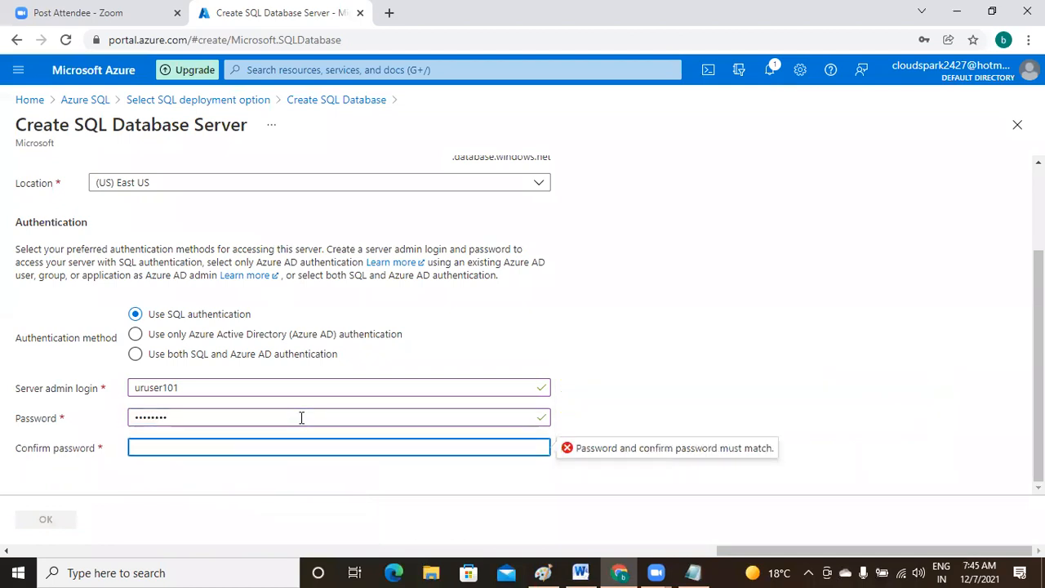
text(Pass@123)
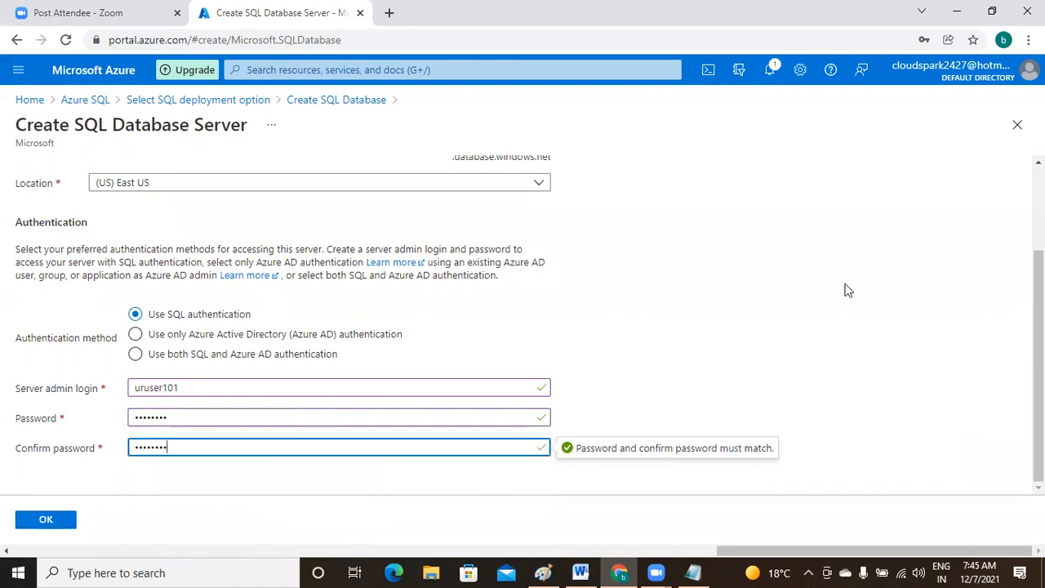
click(51, 519)
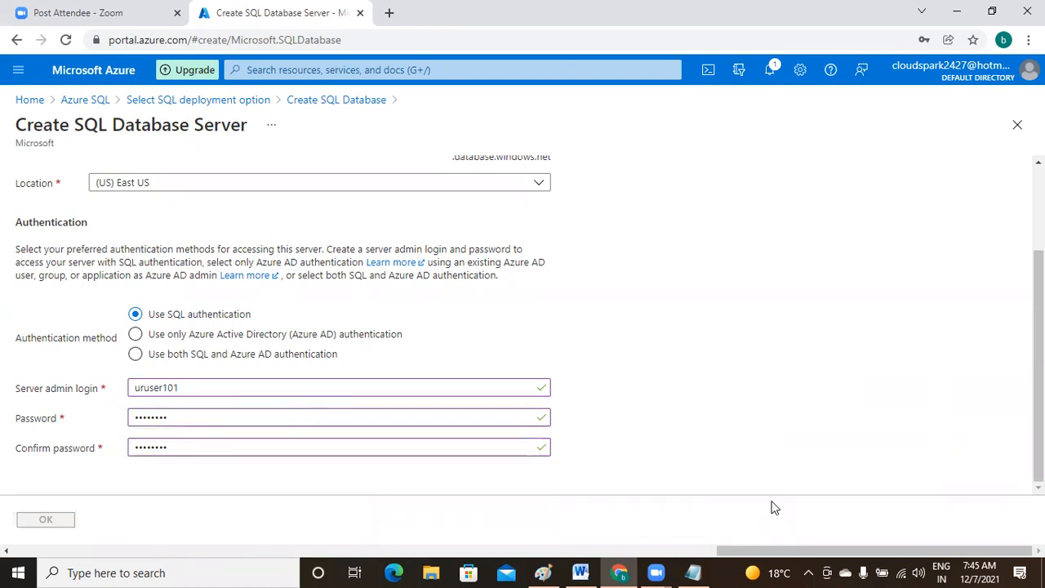
- Review and create the urdb database, then return to the Notepad notes
drag(1039, 294, 1008, 233)
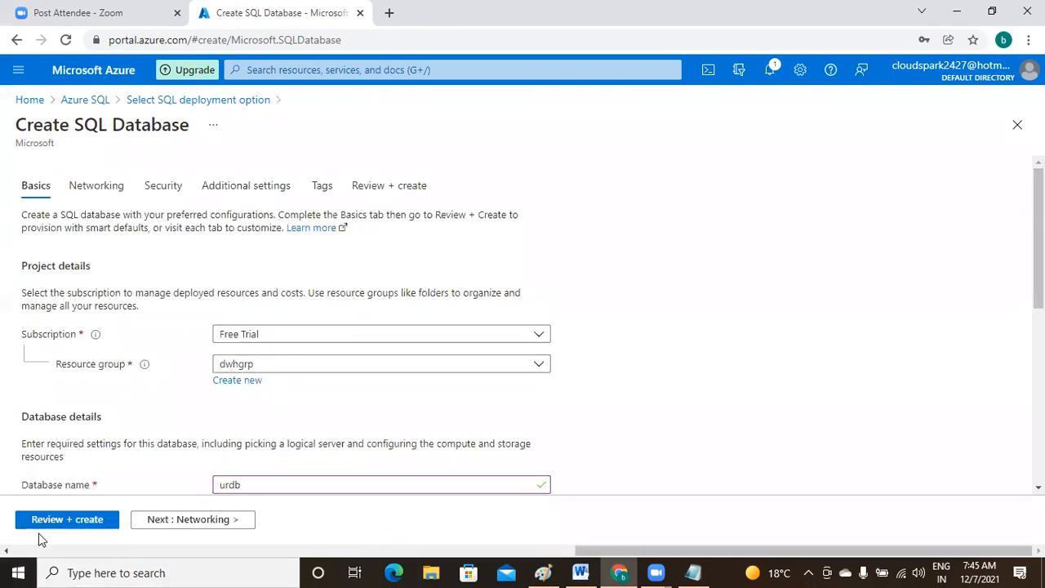
click(72, 523)
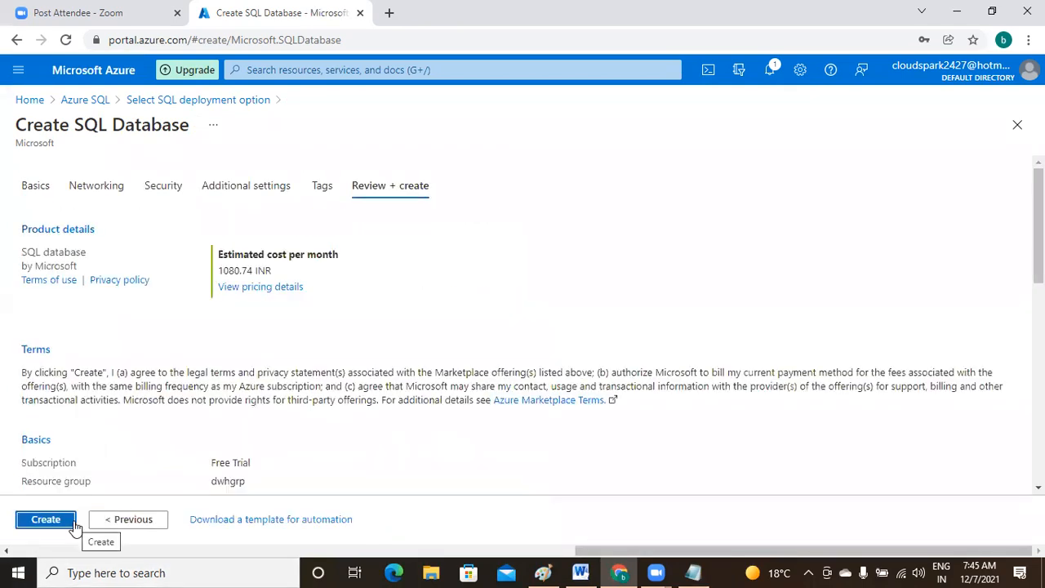
click(45, 521)
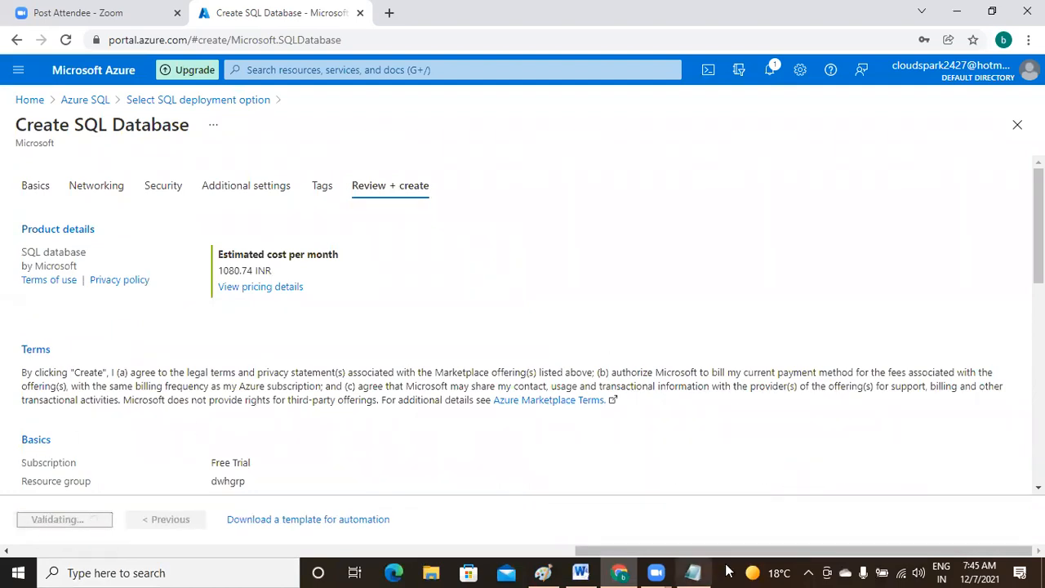
click(700, 571)
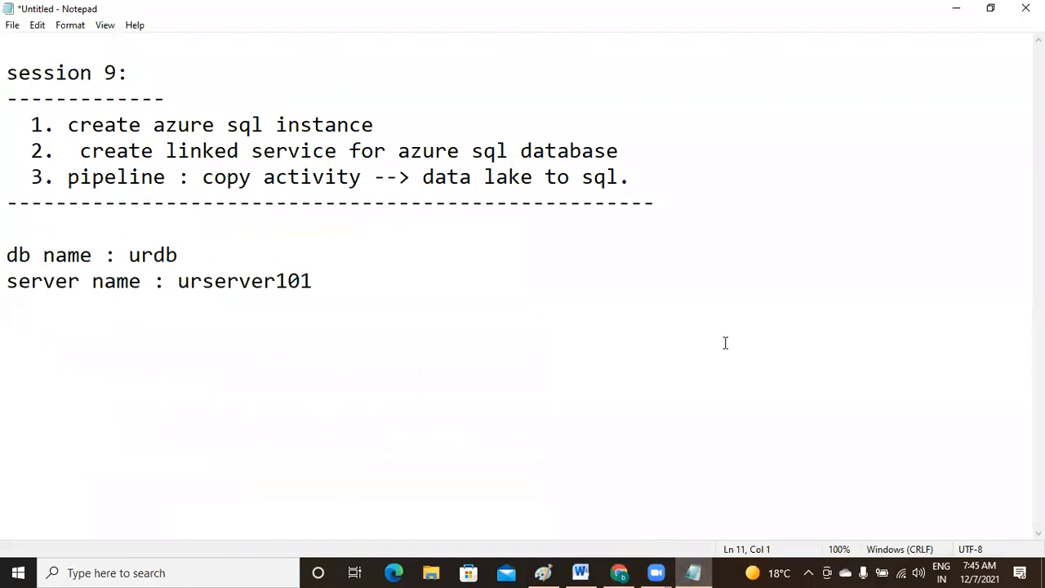
- Note the SQL admin user name in Notepad, followed by a dashed separator line
text(user nam)
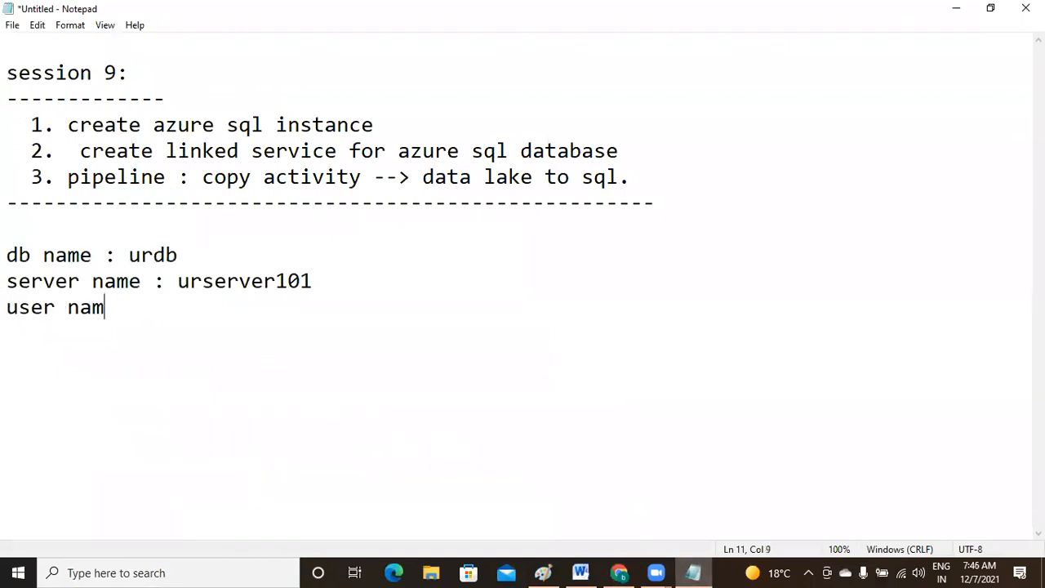
text(e : uruser101)
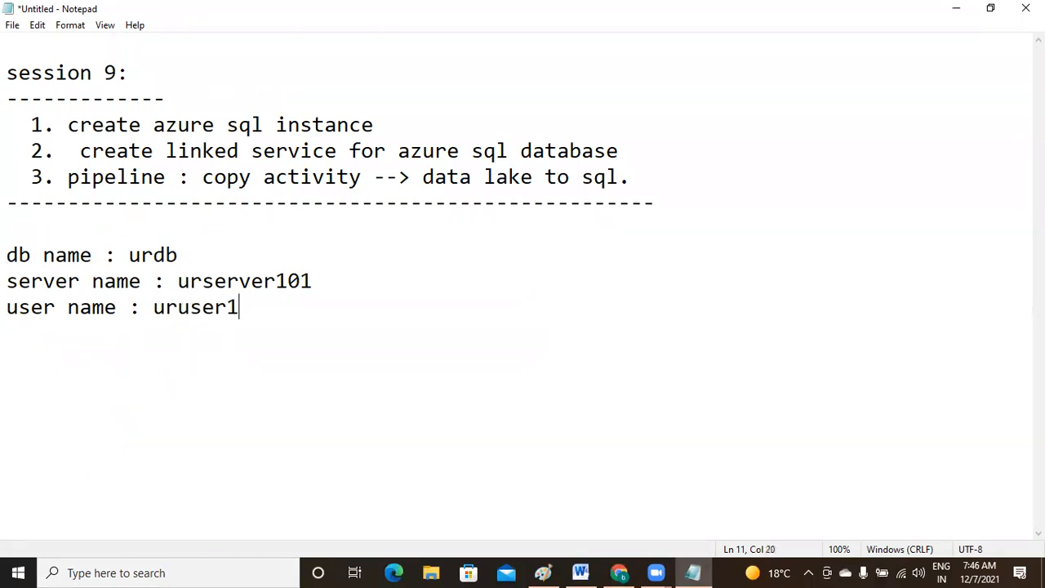
key(Return)
key(Return)
text(-------------------------)
click(621, 572)
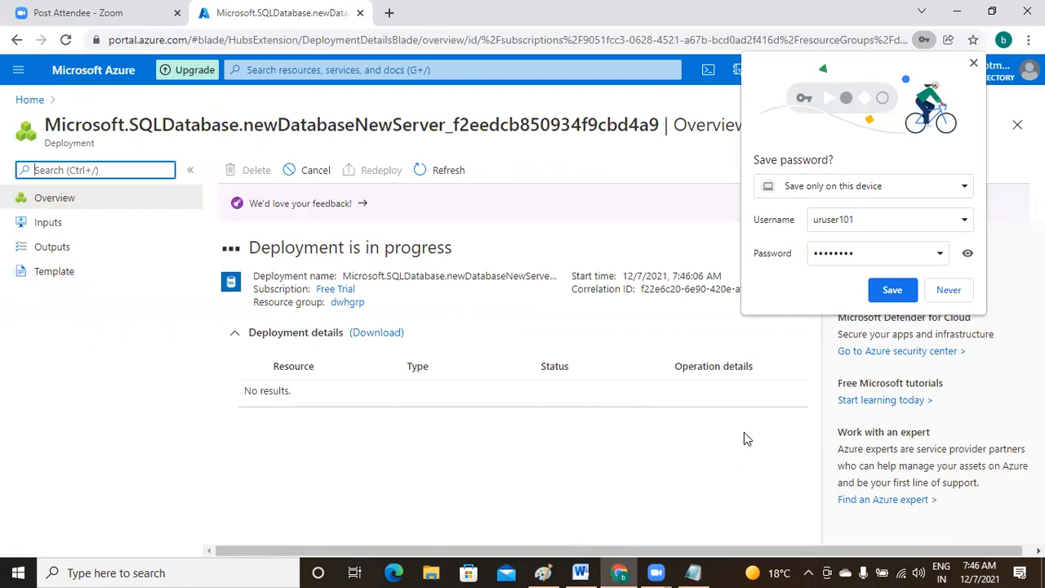
- Save the SQL login credentials in Chrome's password prompt
click(894, 291)
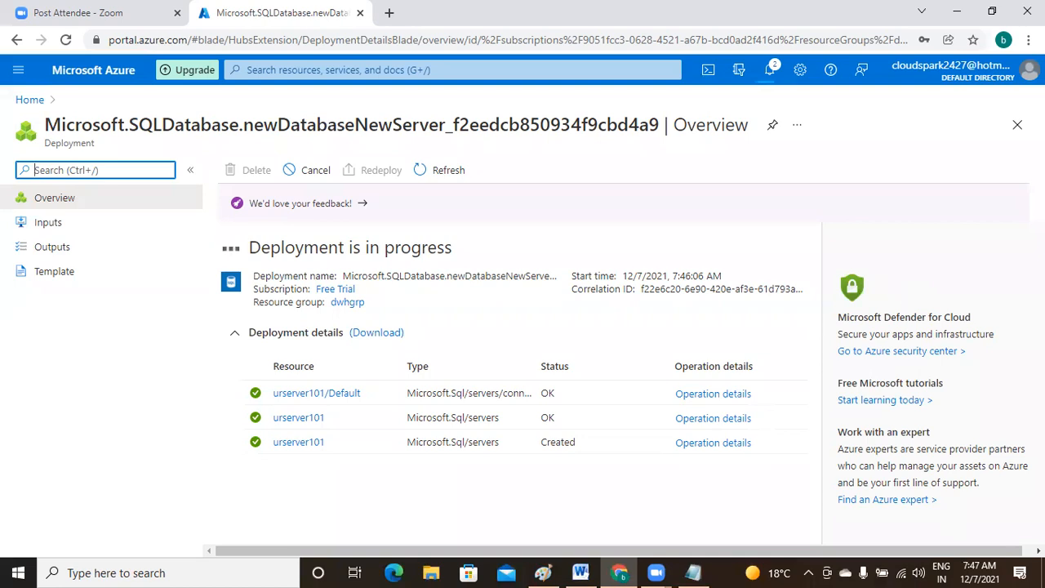
- Check the saved database details in Notepad, then go back to the finished urdb deployment page
click(693, 571)
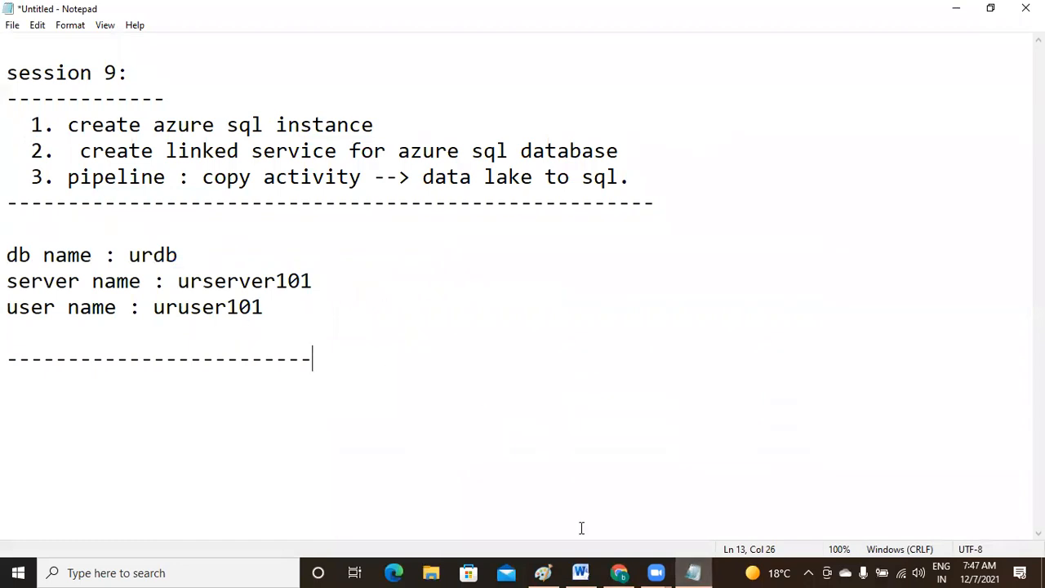
click(619, 572)
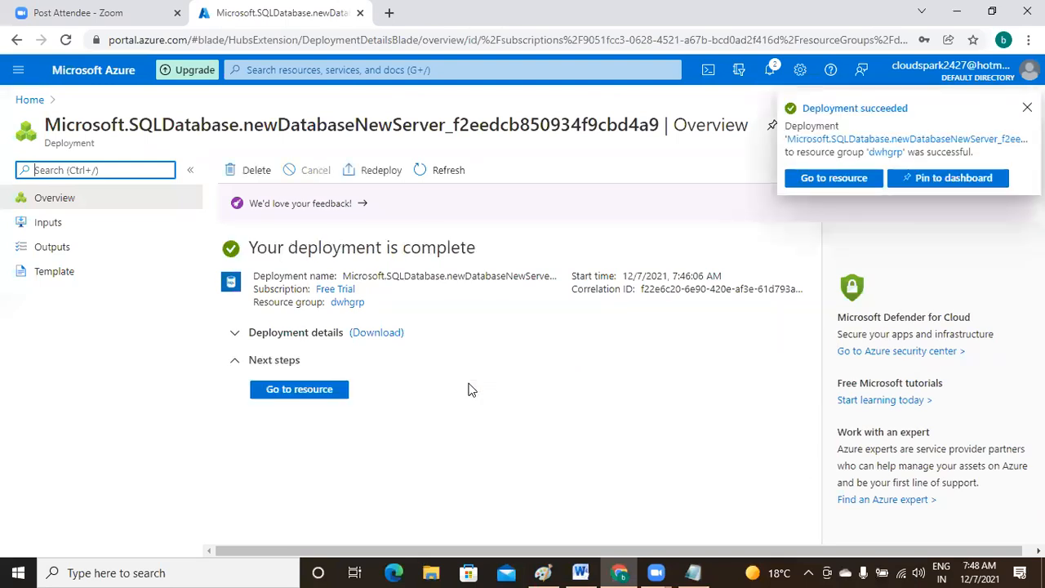
- Go to the urdb database resource from the completed deployment
click(295, 390)
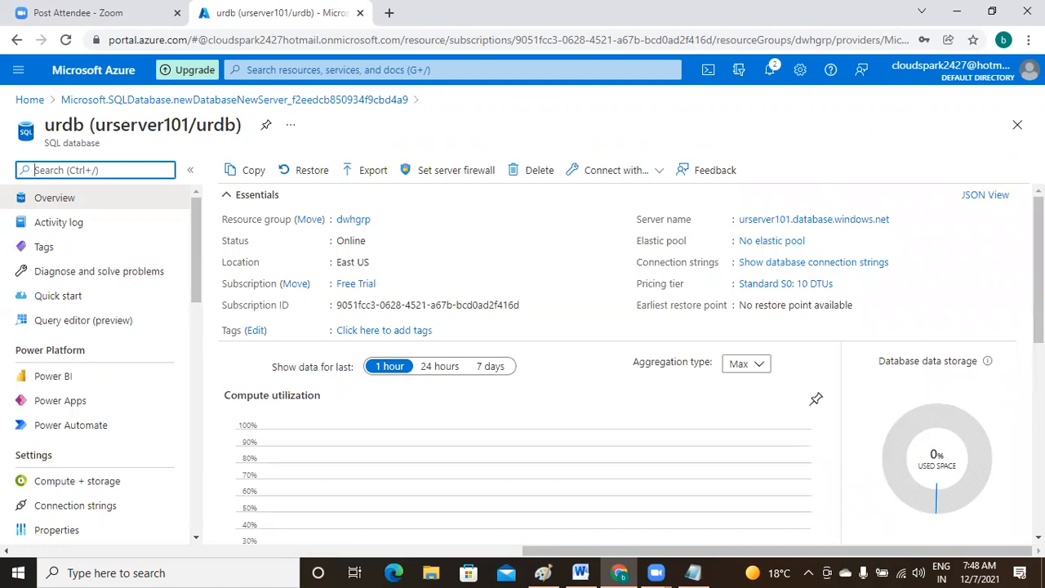
- Try a SQL sign-in to urdb's Query editor (preview) and select the blocked client IP
click(67, 326)
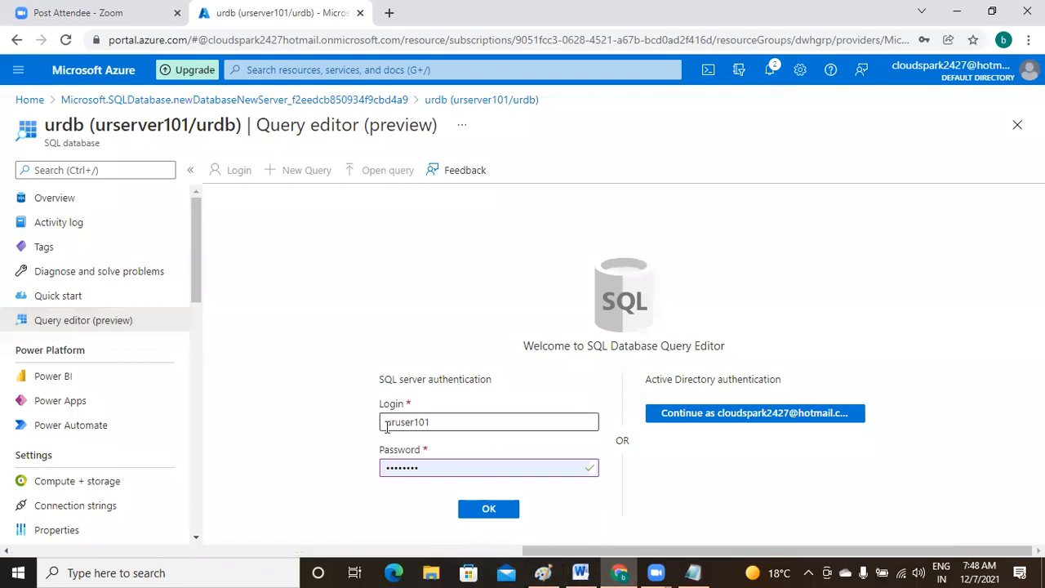
click(490, 510)
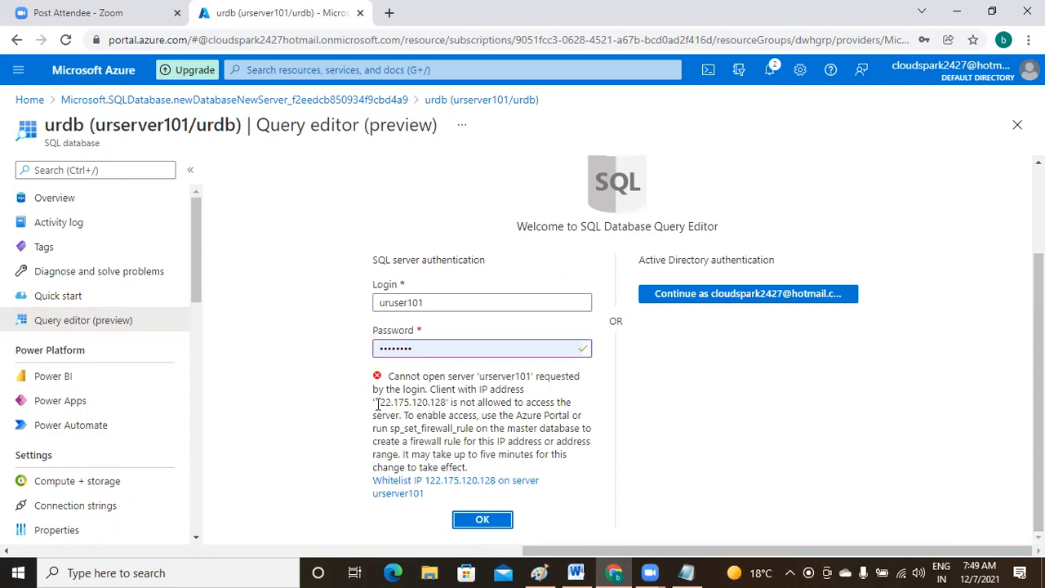
drag(378, 403, 450, 404)
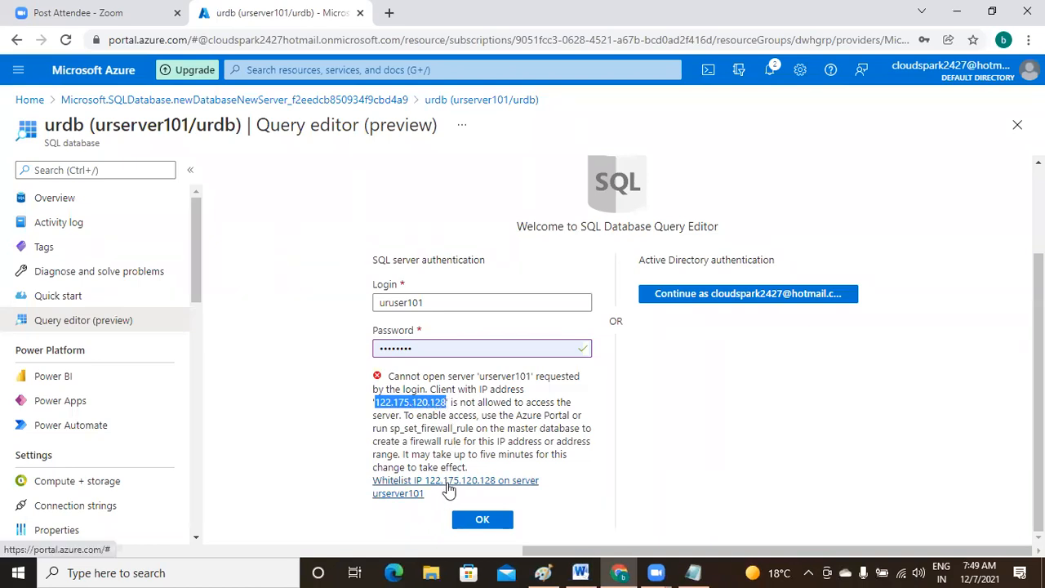
- Whitelist the client IP on urserver101's firewall and retry the query editor login
click(512, 422)
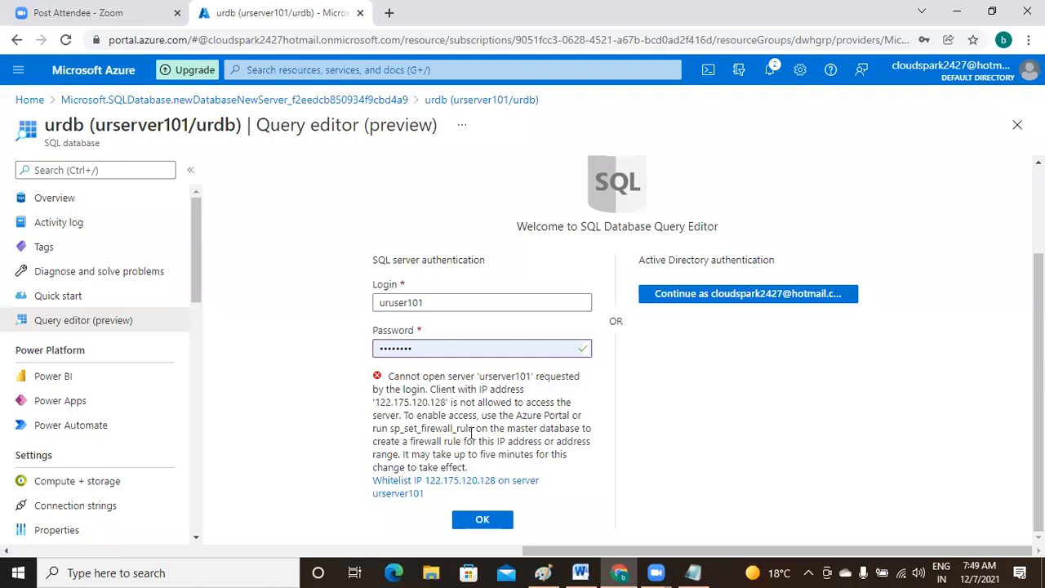
click(437, 487)
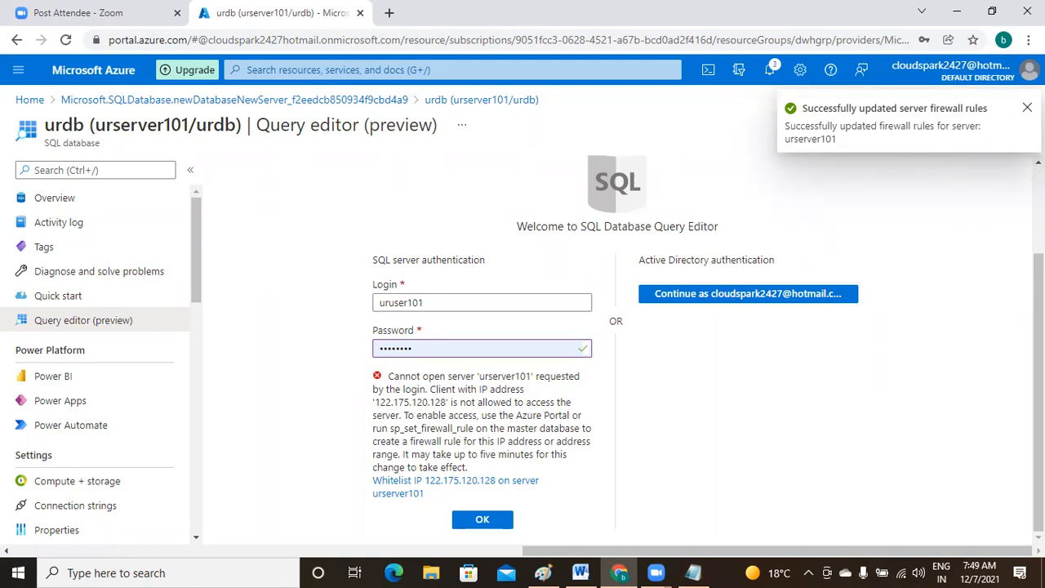
scroll(910, 211, up, 2)
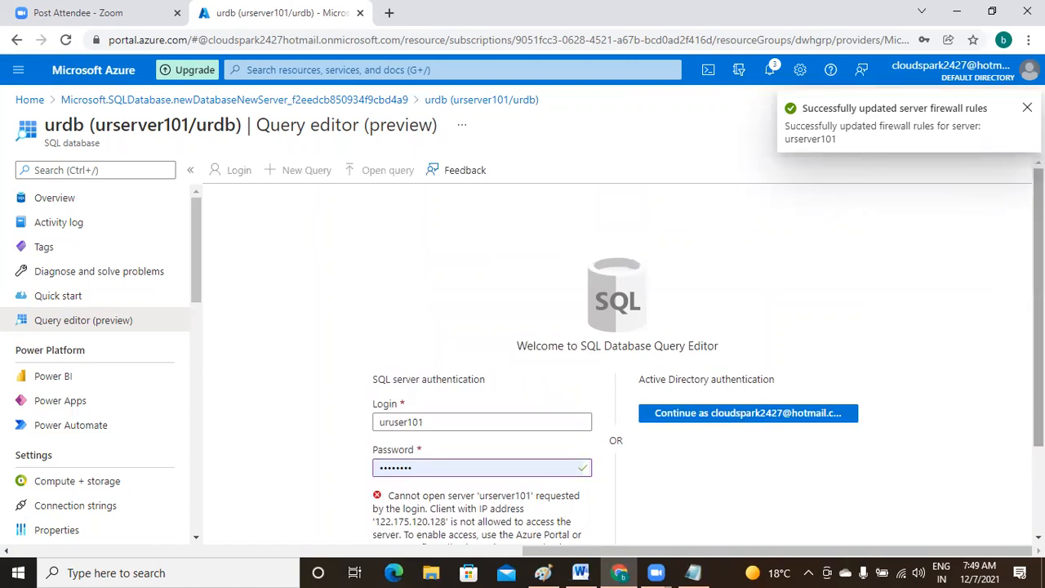
scroll(1035, 310, down, 2)
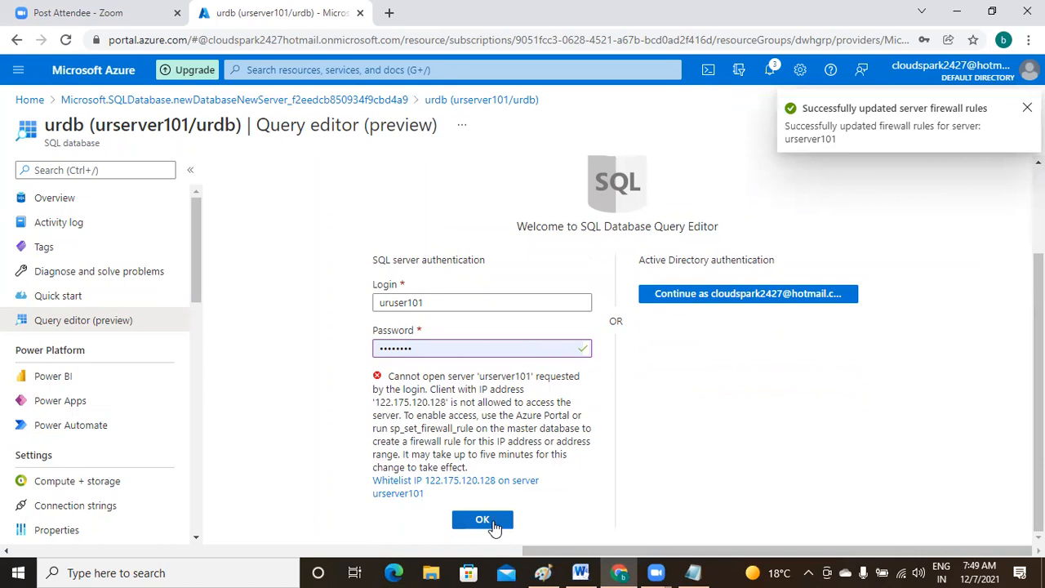
click(493, 524)
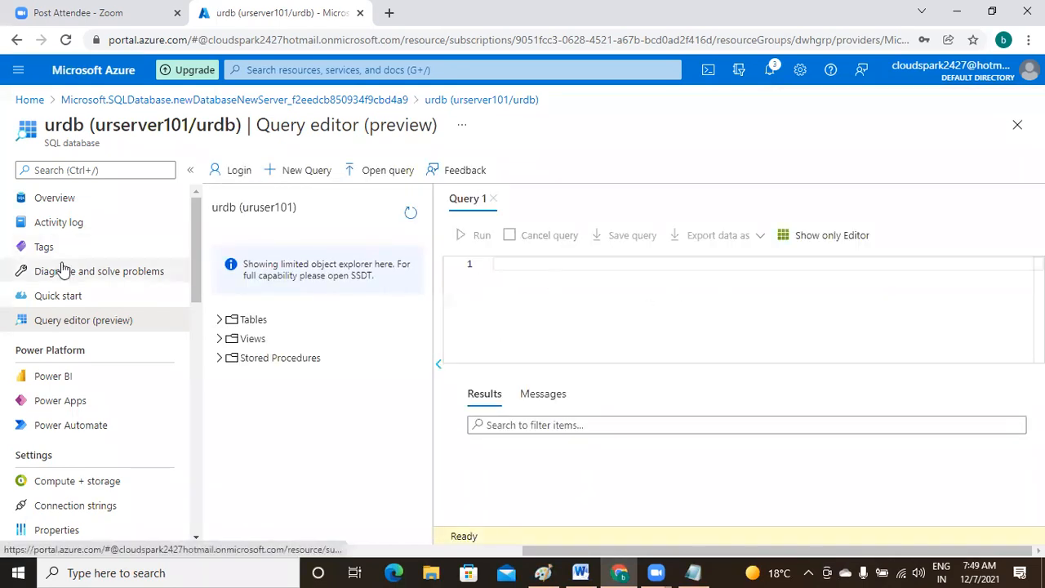
- Discard the query edits, review urserver101's query-editor firewall rule, then return to urdb
click(73, 201)
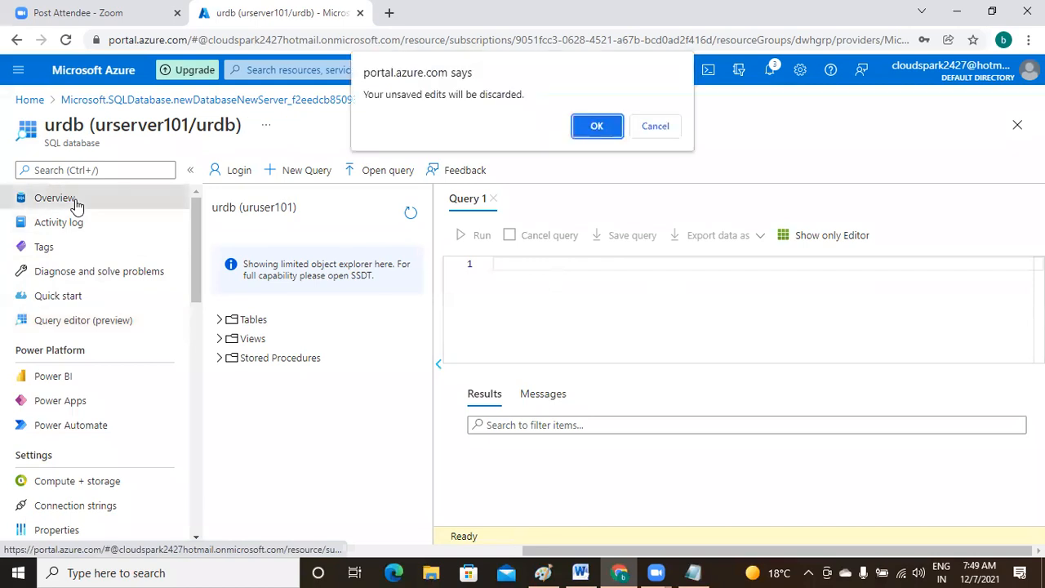
click(595, 128)
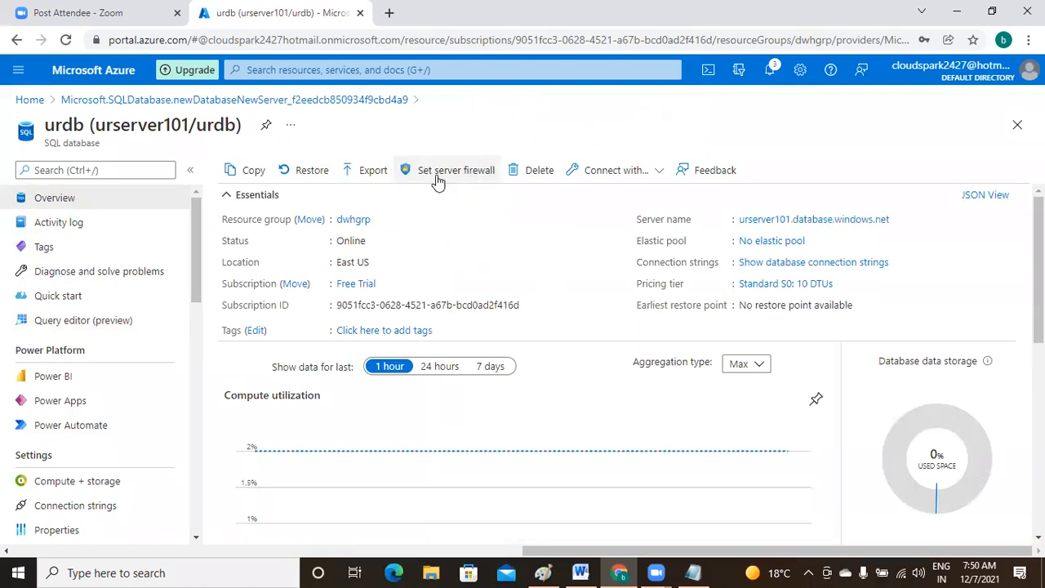
click(471, 173)
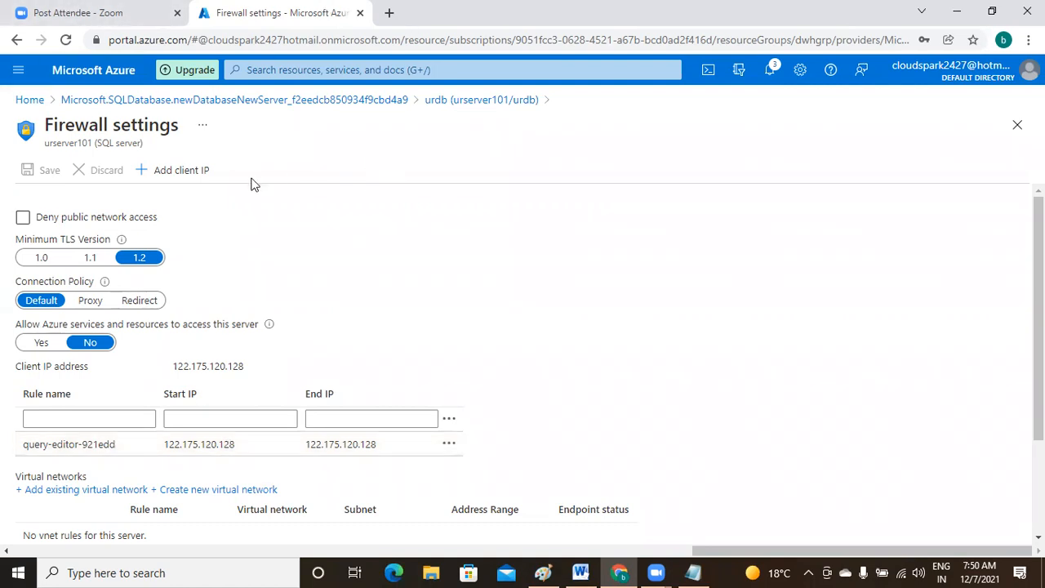
click(481, 105)
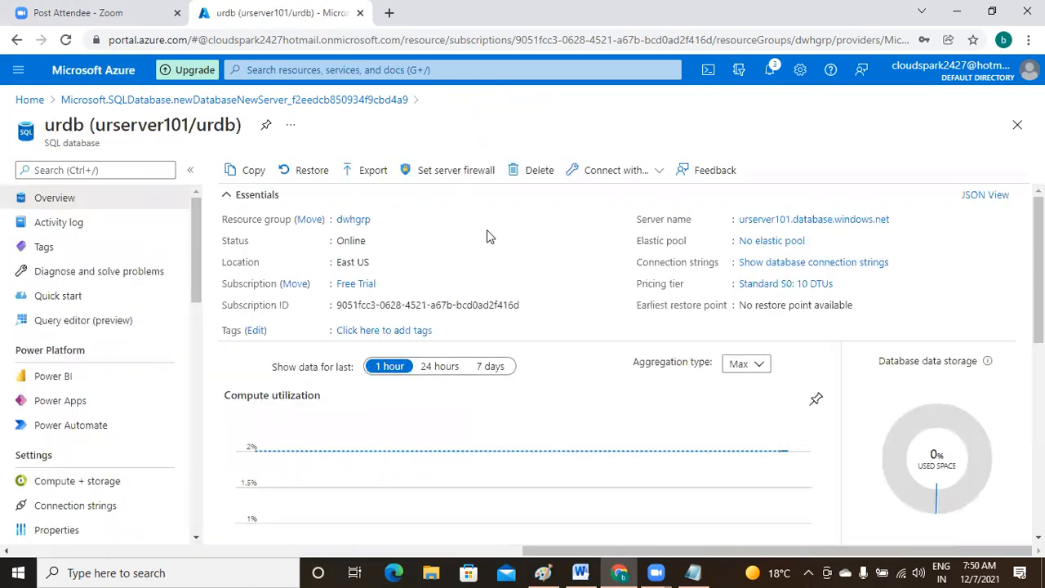
- Reopen urdb's Query editor (preview) and log in with the SQL credentials
click(81, 324)
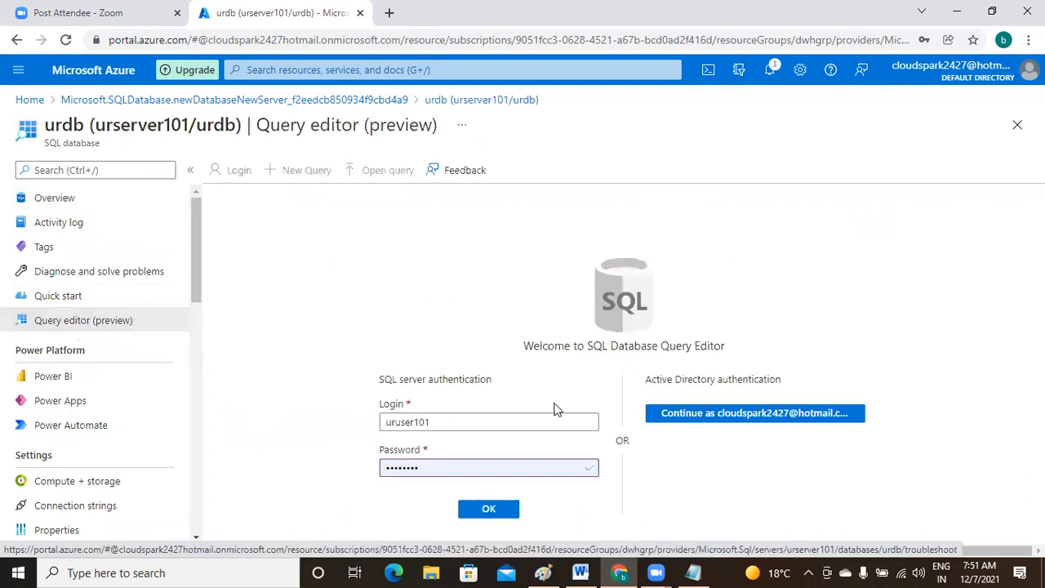
click(498, 513)
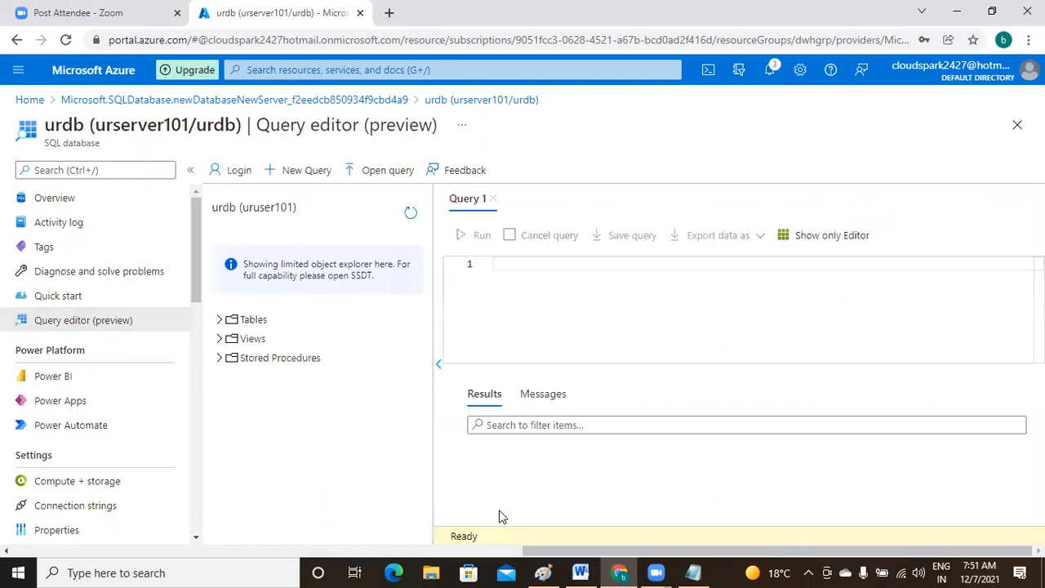
- Enter 'create table employee(id int, name char(20), sal int, gend char(10), dno int);' in Query 1
click(219, 321)
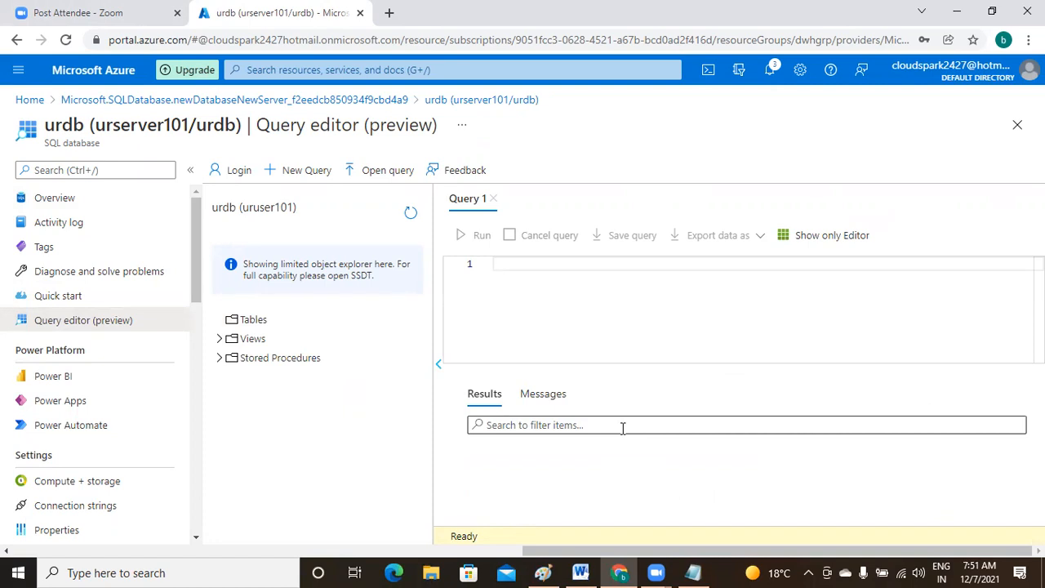
click(535, 266)
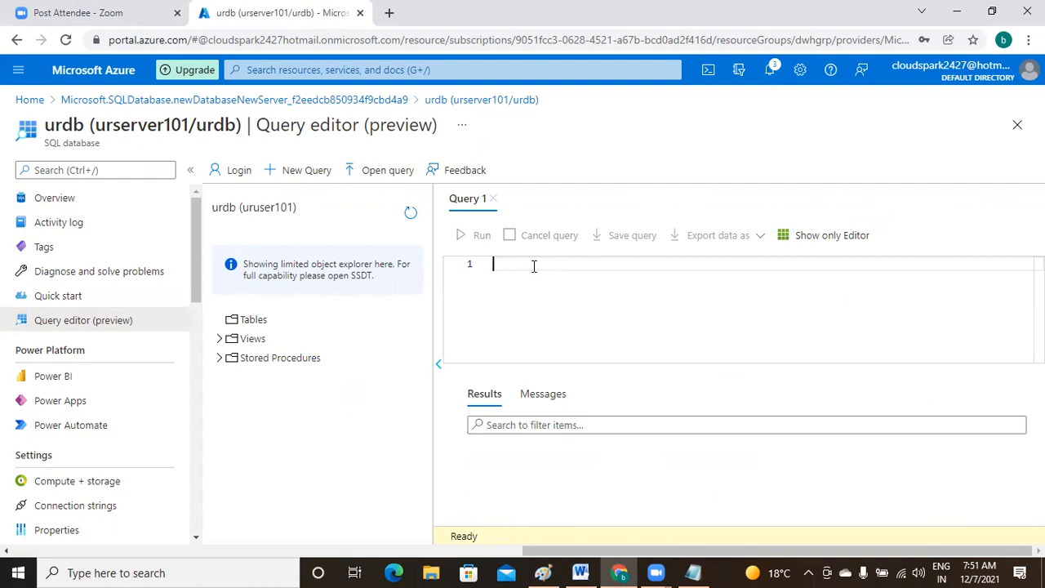
text(create table)
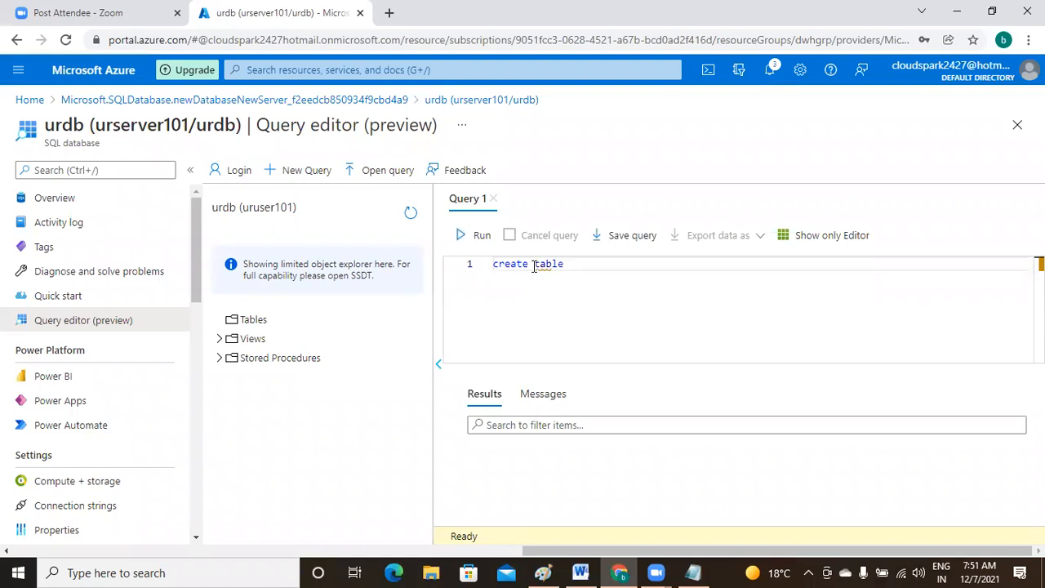
text(  employee(id int, name)
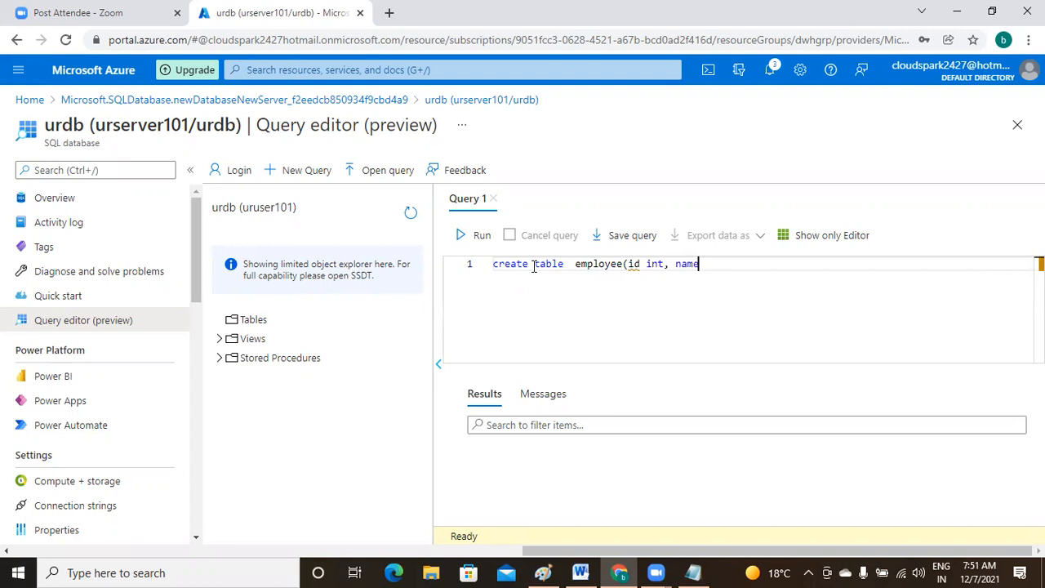
text( char(20), sal int, gend )
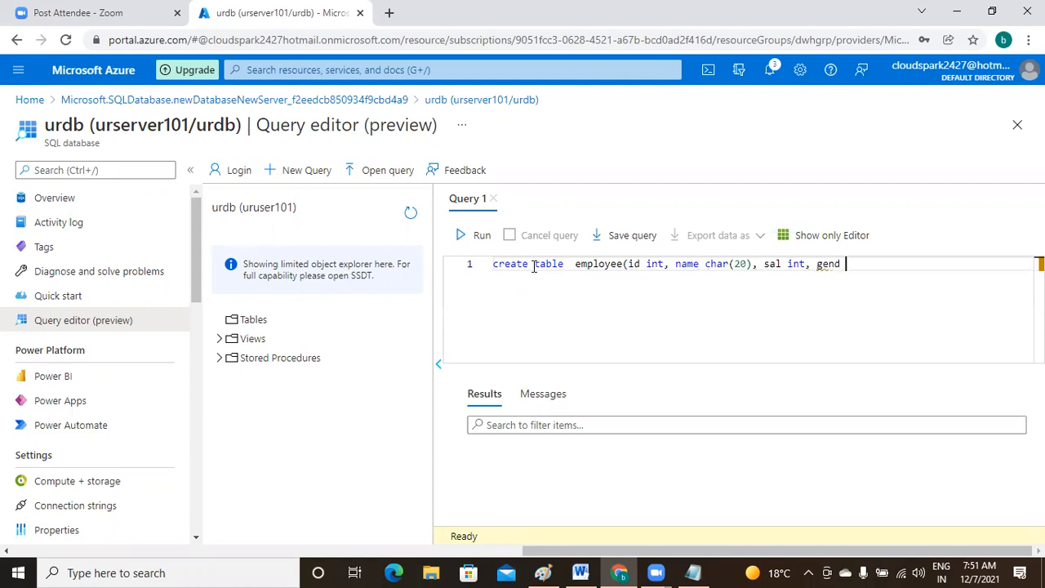
text(char)
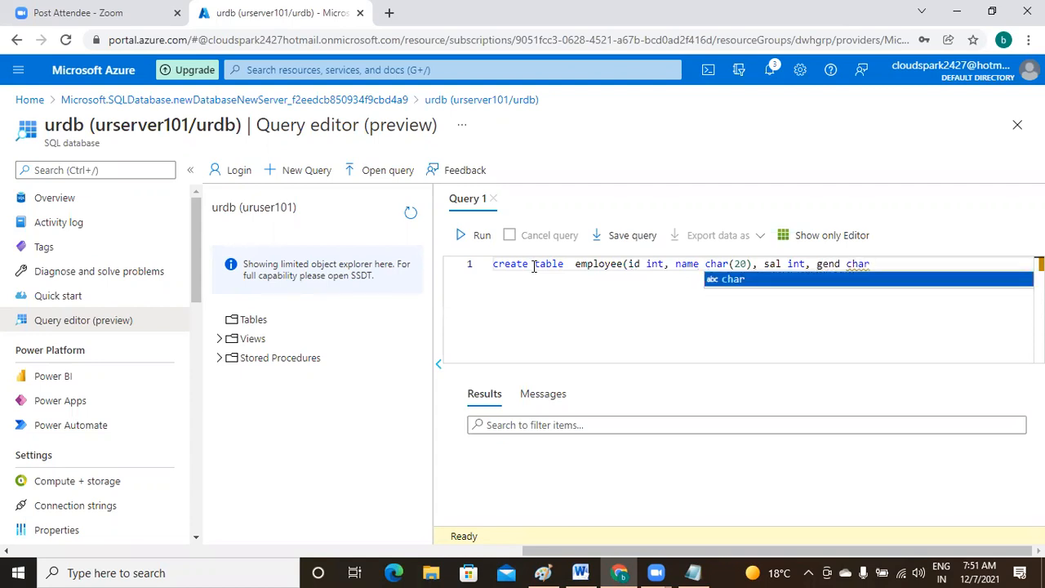
text((10), d)
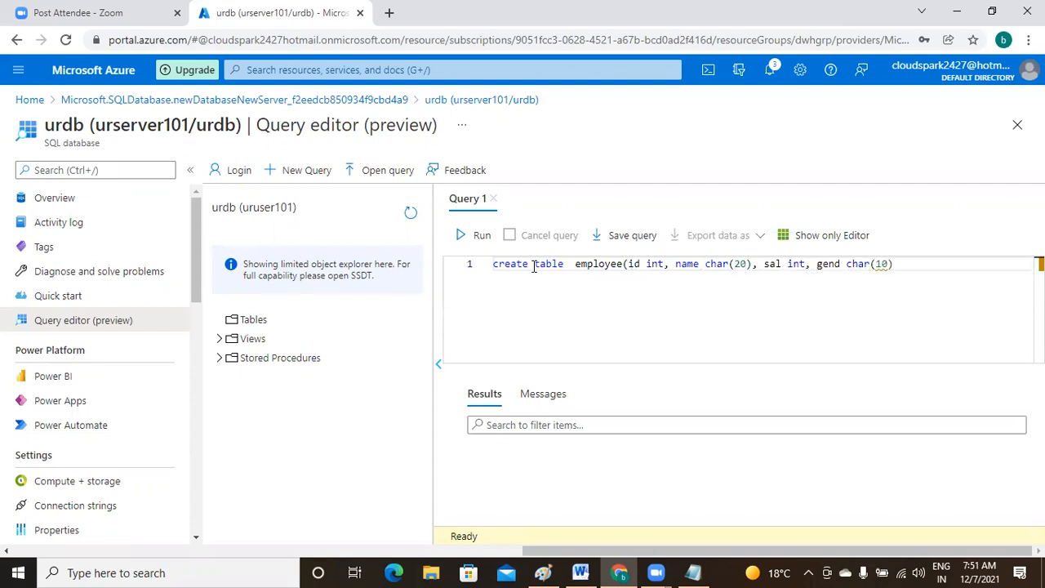
text(no int)
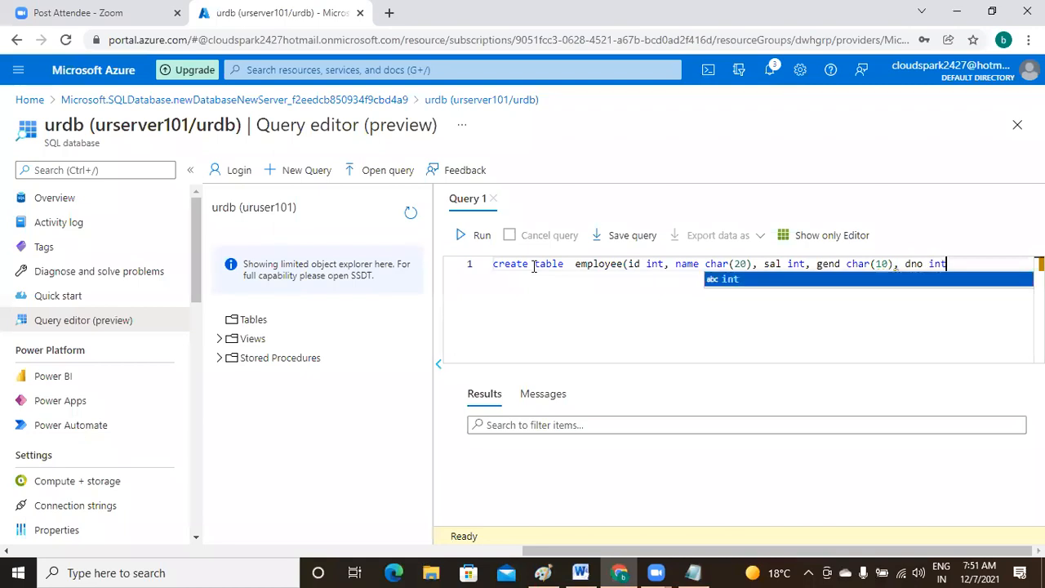
text();)
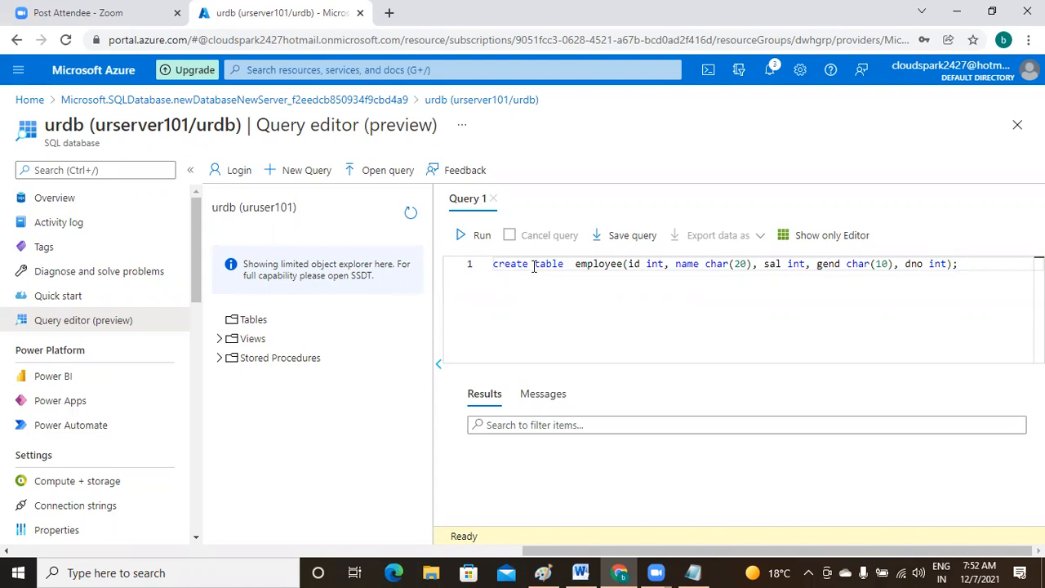
key(Return)
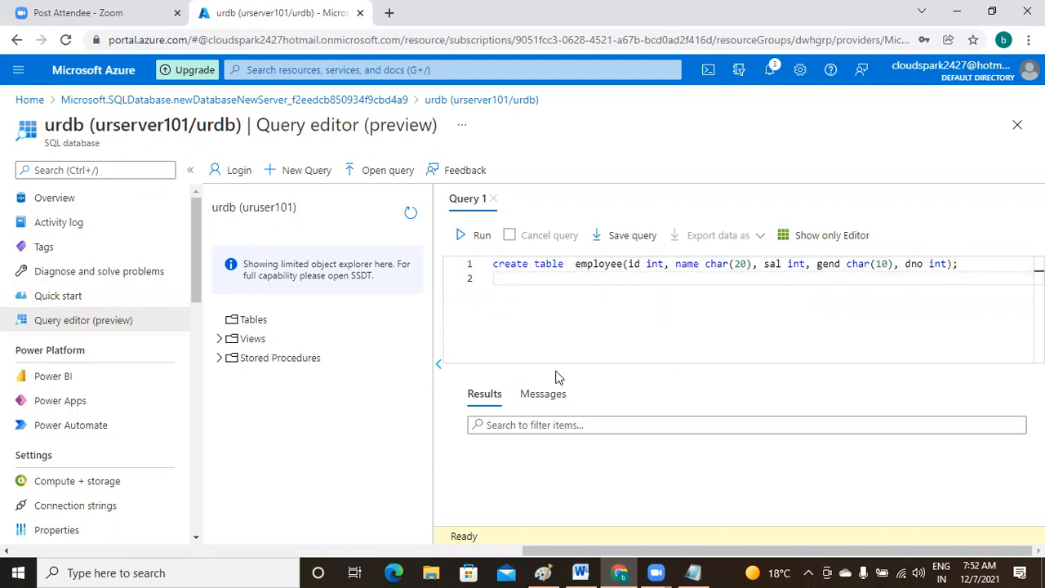
- Run the create table statement, then refresh and expand Tables to show dbo.employee
click(480, 237)
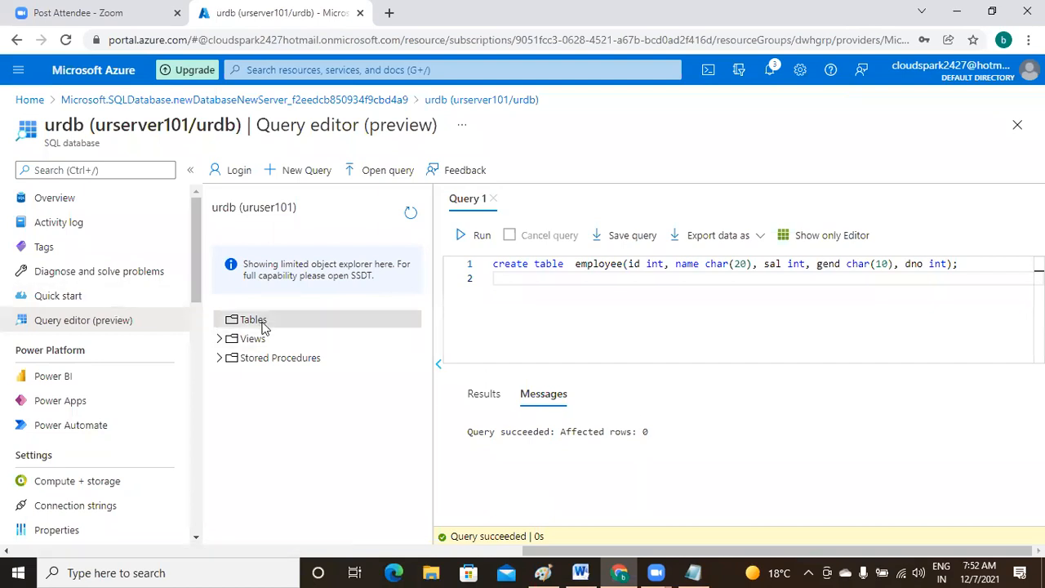
click(410, 215)
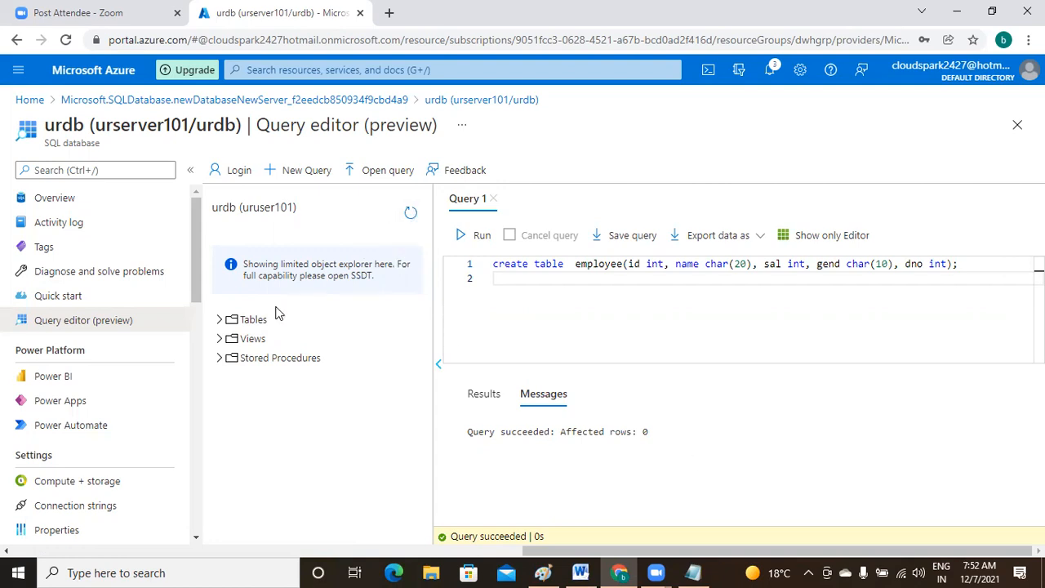
click(219, 321)
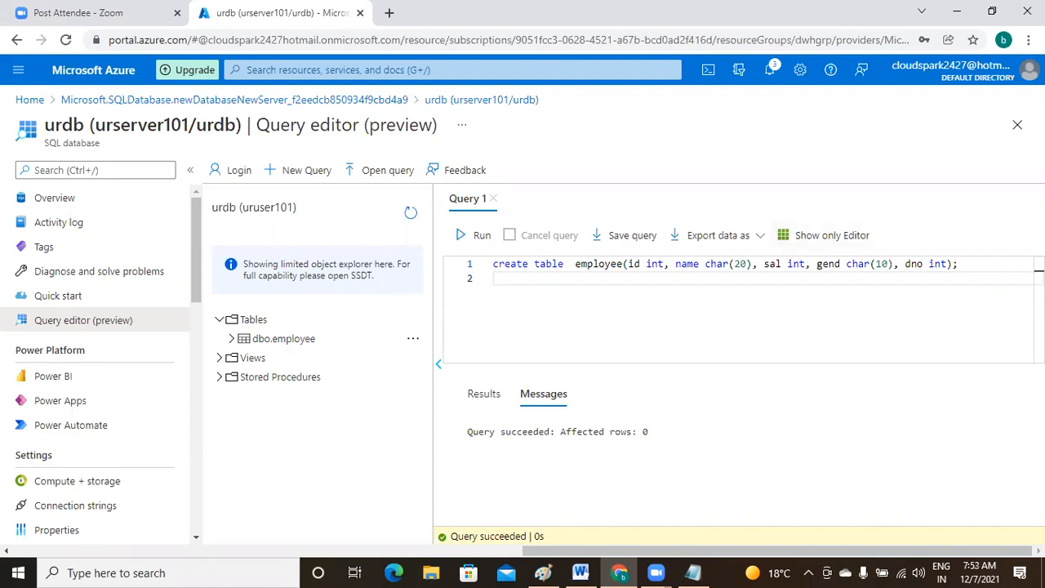
- Add '--> added client ip to firewall rules.' and '--> created a table. (employee)' under step 1
click(692, 572)
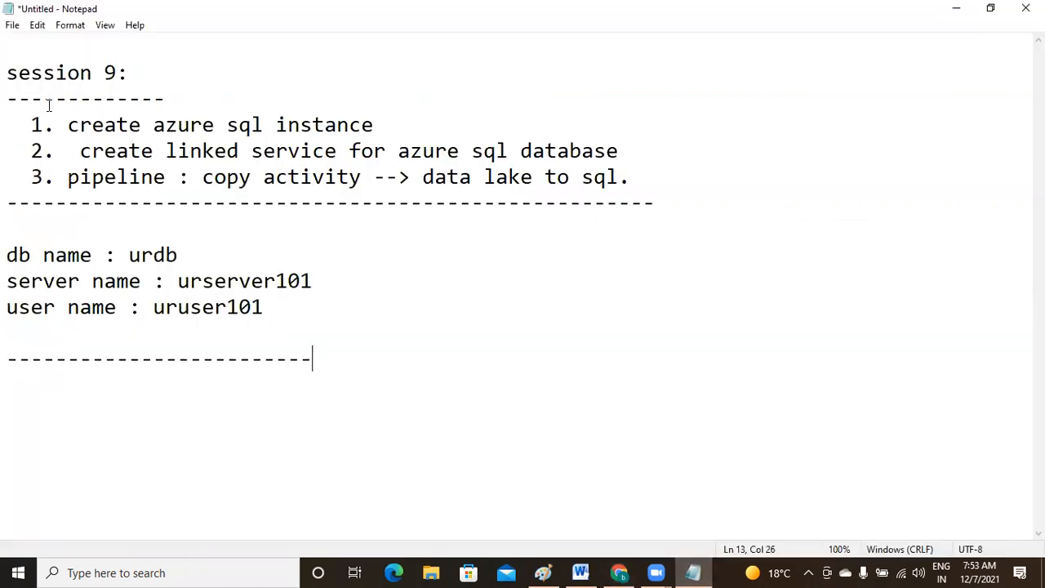
click(390, 123)
key(Return)
text(--)
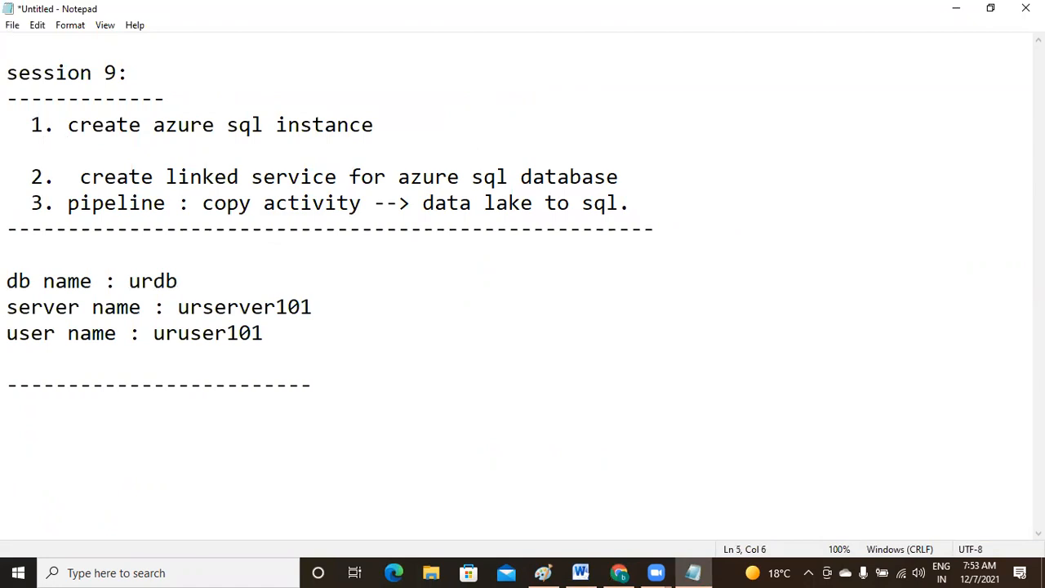
text(> added clie)
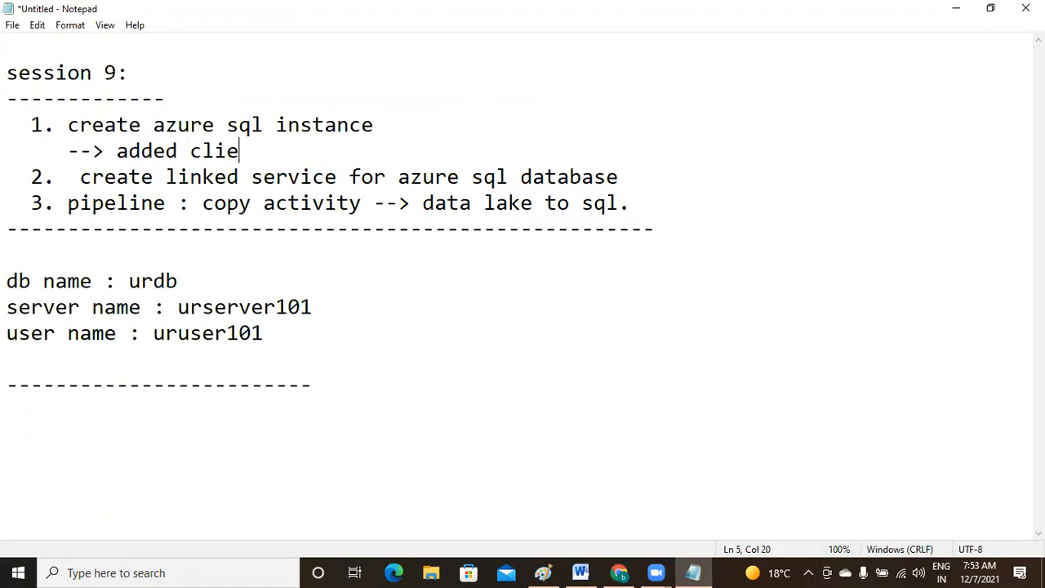
text(nt ip to fir)
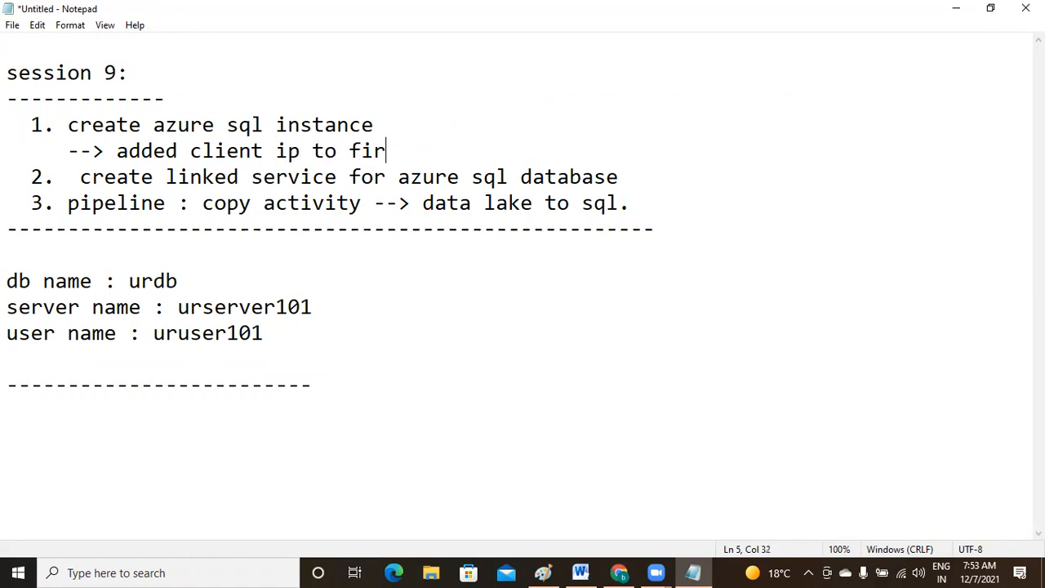
text(ewall )
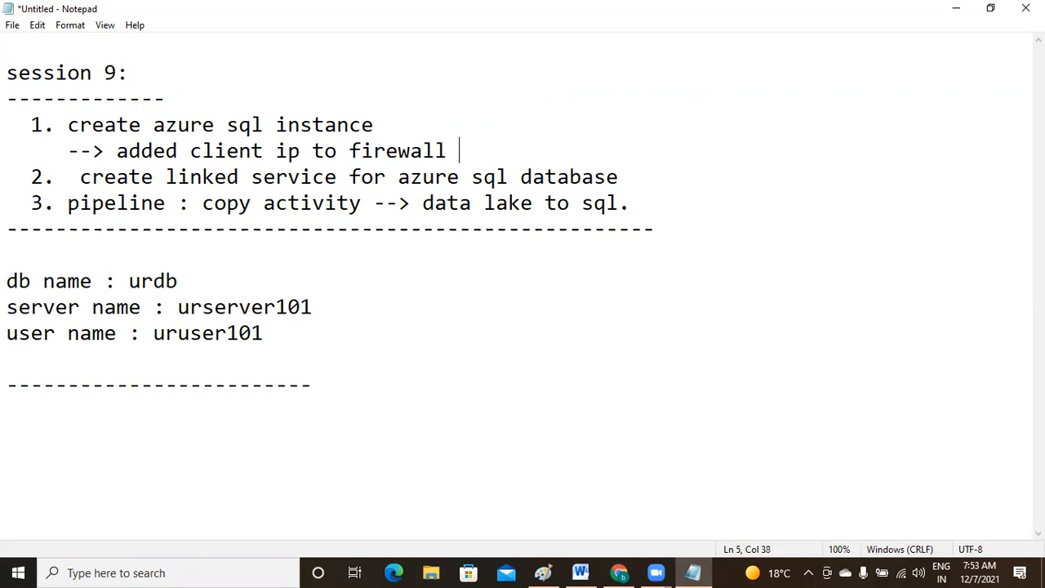
text(rules.)
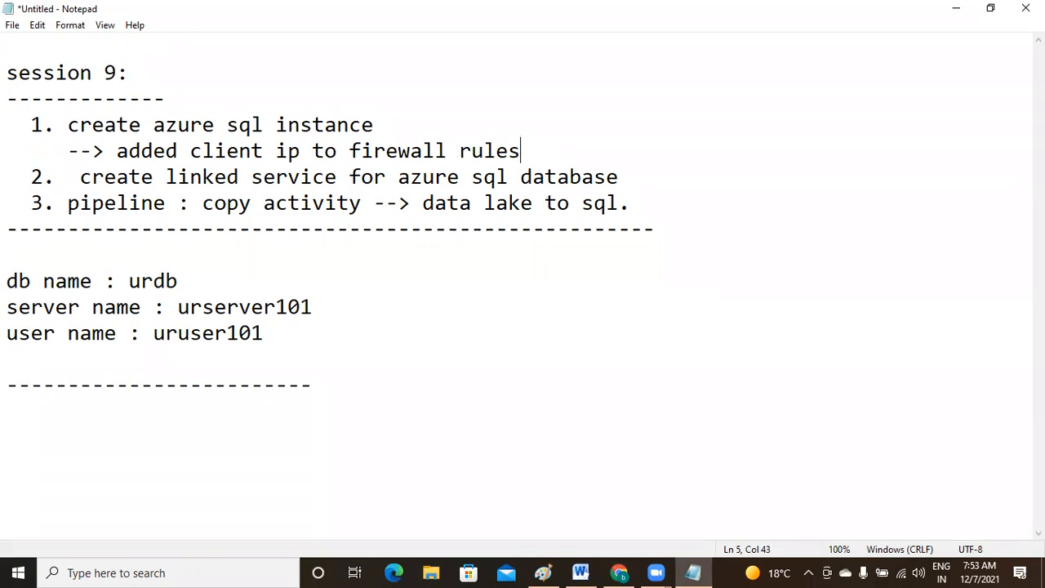
key(Return)
text(--)
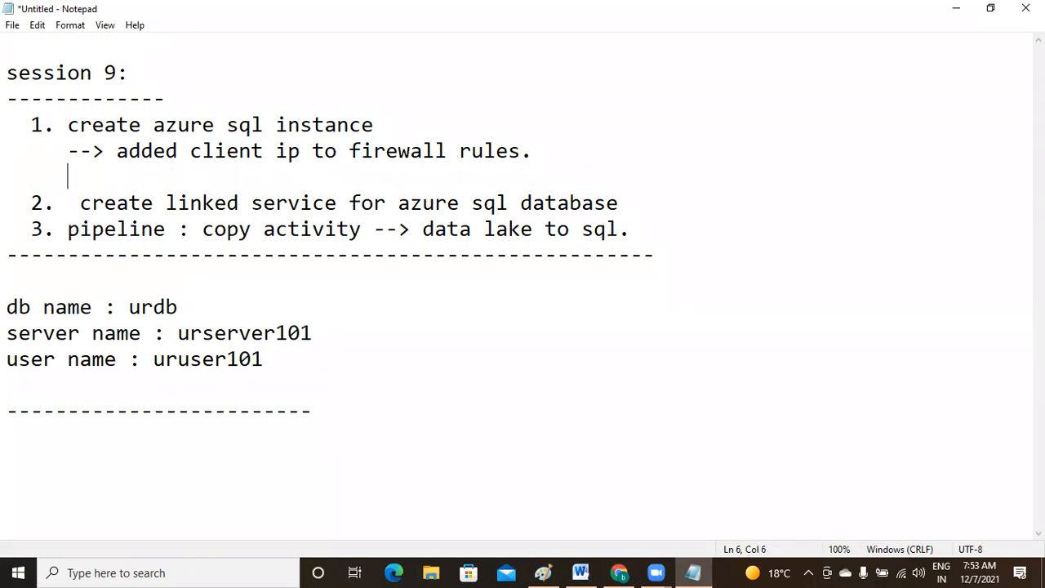
text(> create)
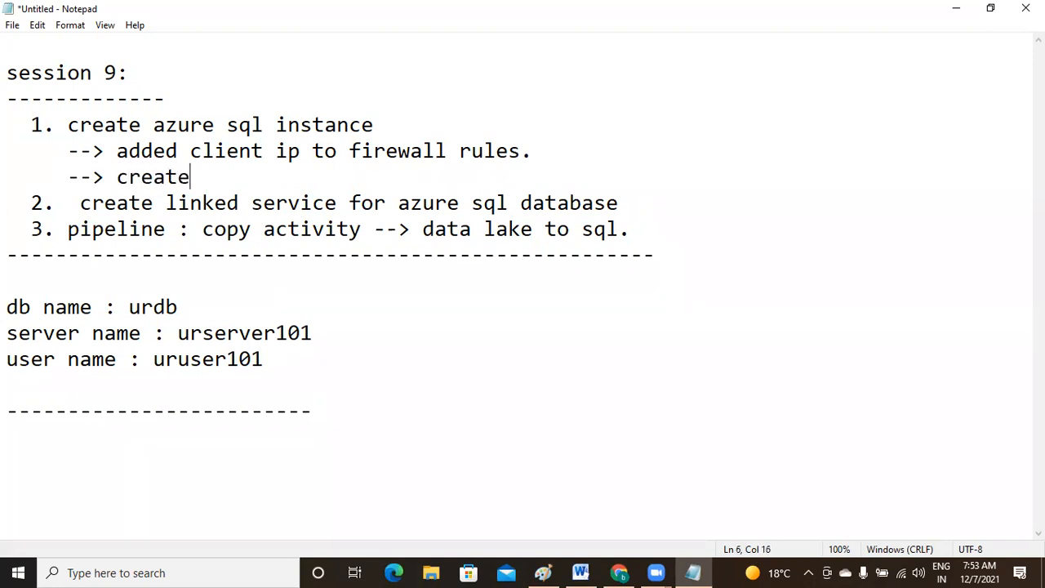
text(d a table)
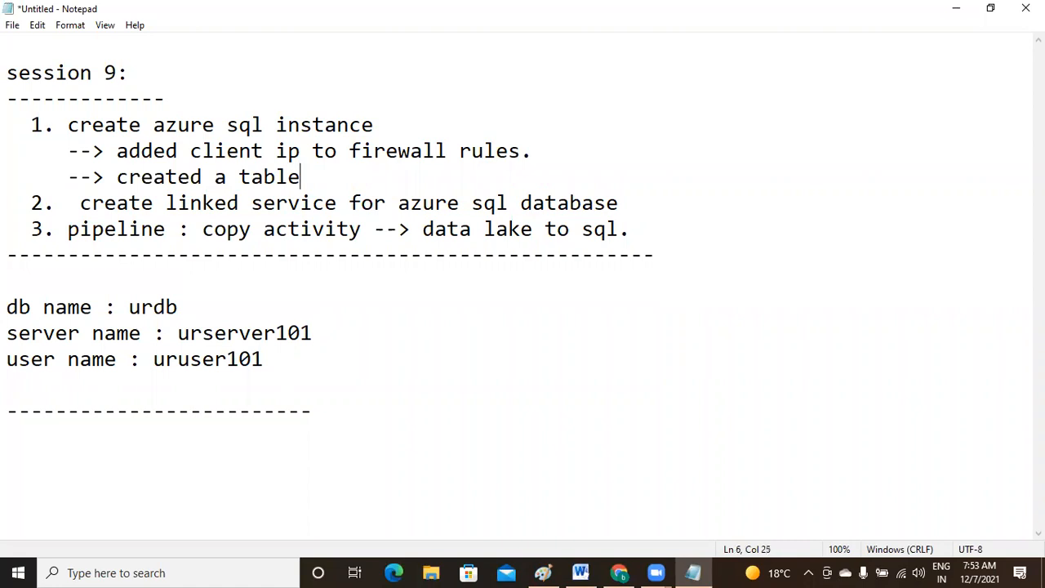
text(. (employee))
key(Return)
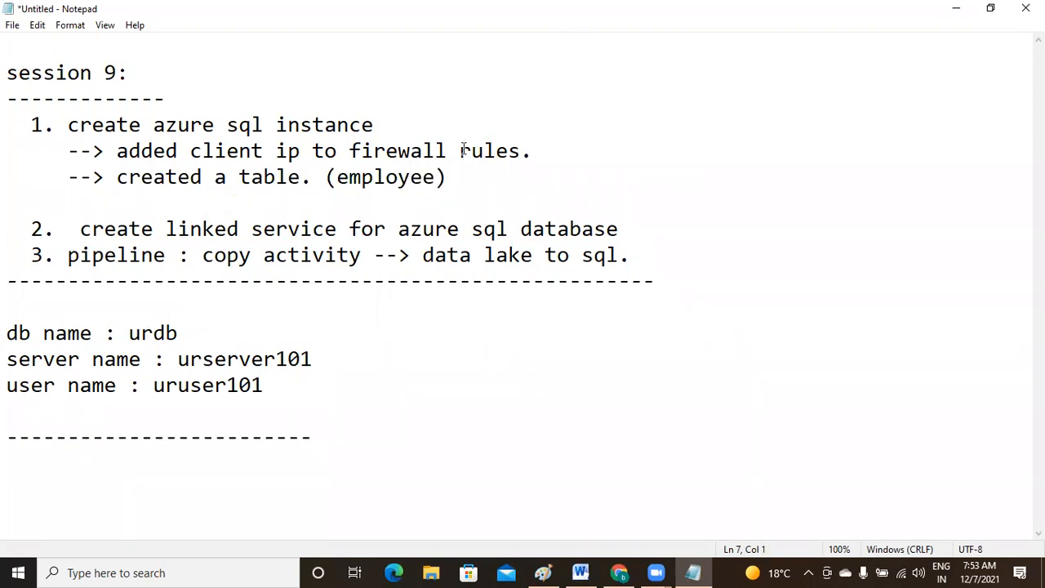
- Highlight the employee note and the linked service and pipeline steps in the notes
drag(348, 175, 456, 176)
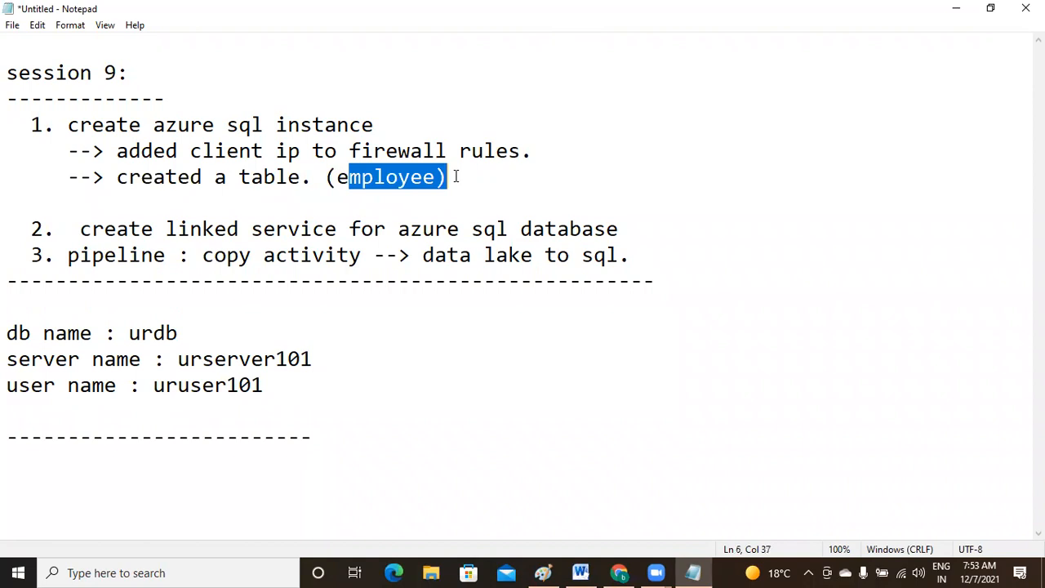
drag(424, 234, 517, 253)
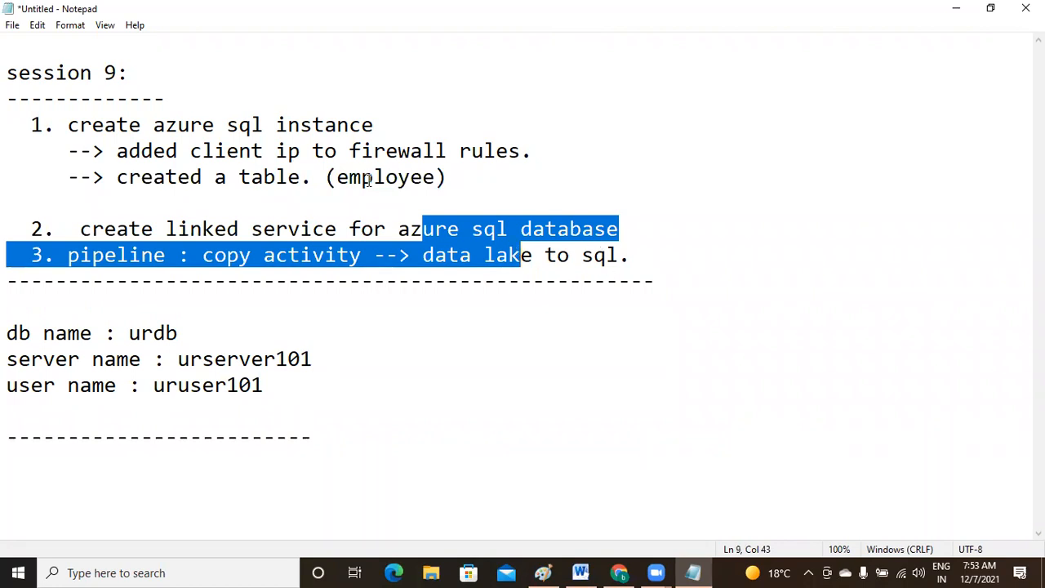
click(418, 200)
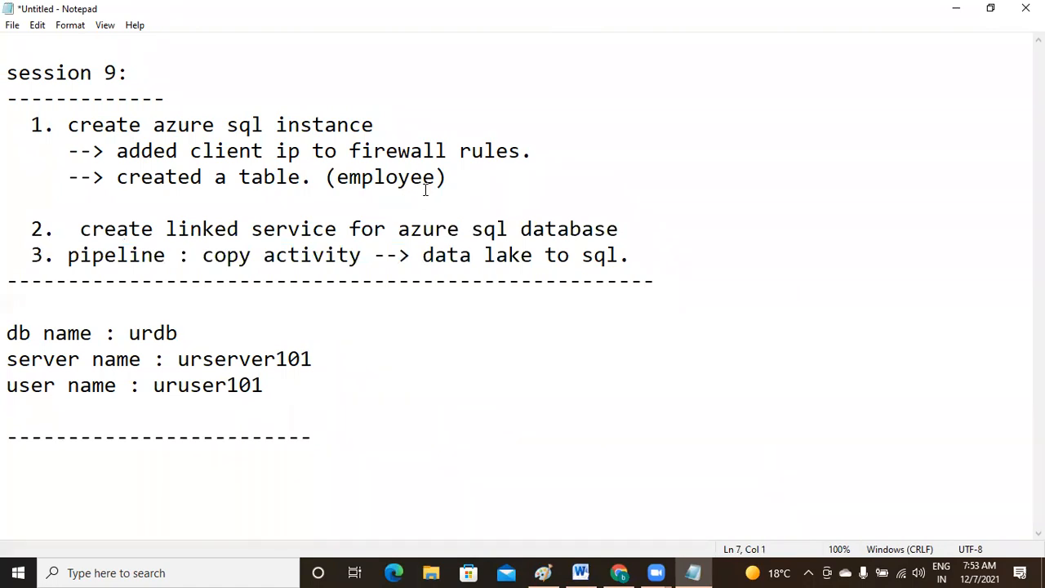
drag(189, 243, 256, 233)
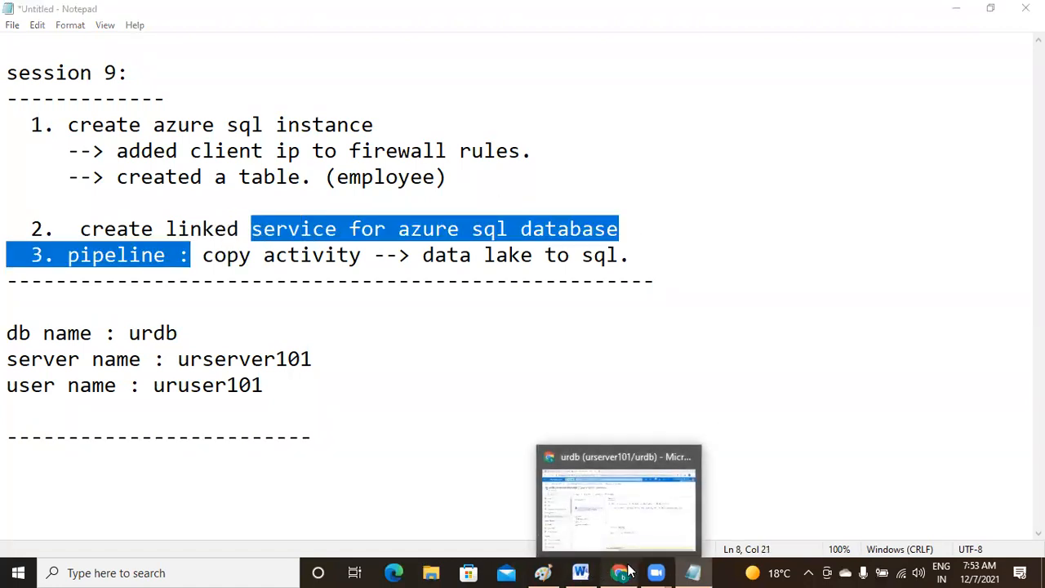
- Discard the query edits, open adfaselt in the dwhgrp resource group, and launch Data Factory Studio
click(618, 516)
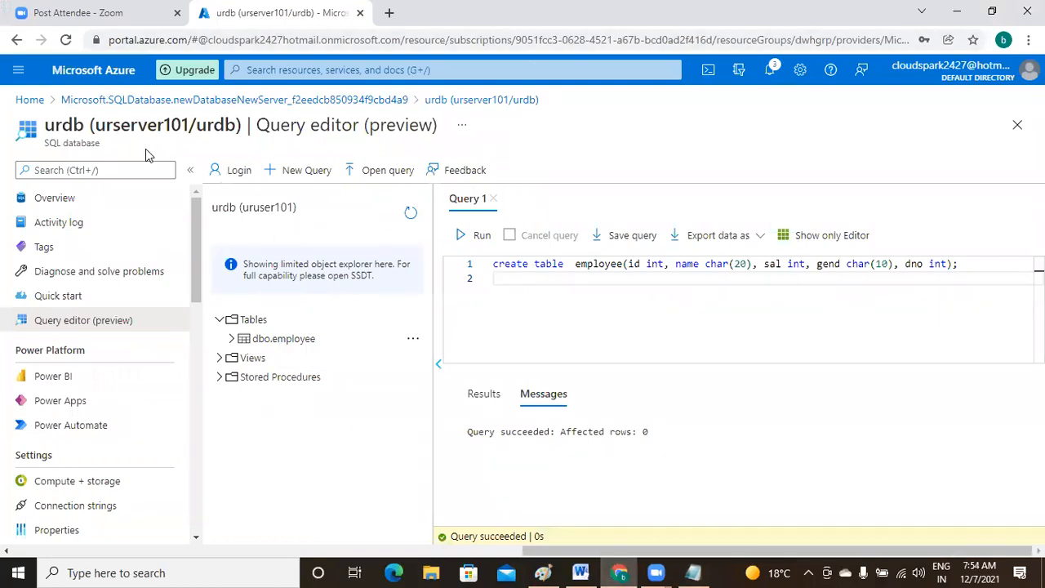
click(33, 101)
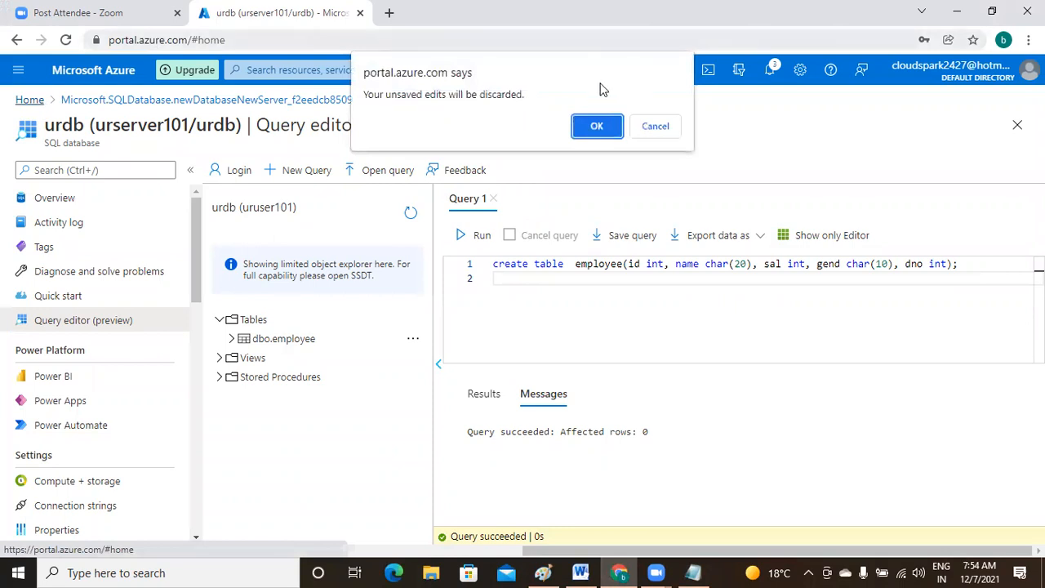
click(608, 130)
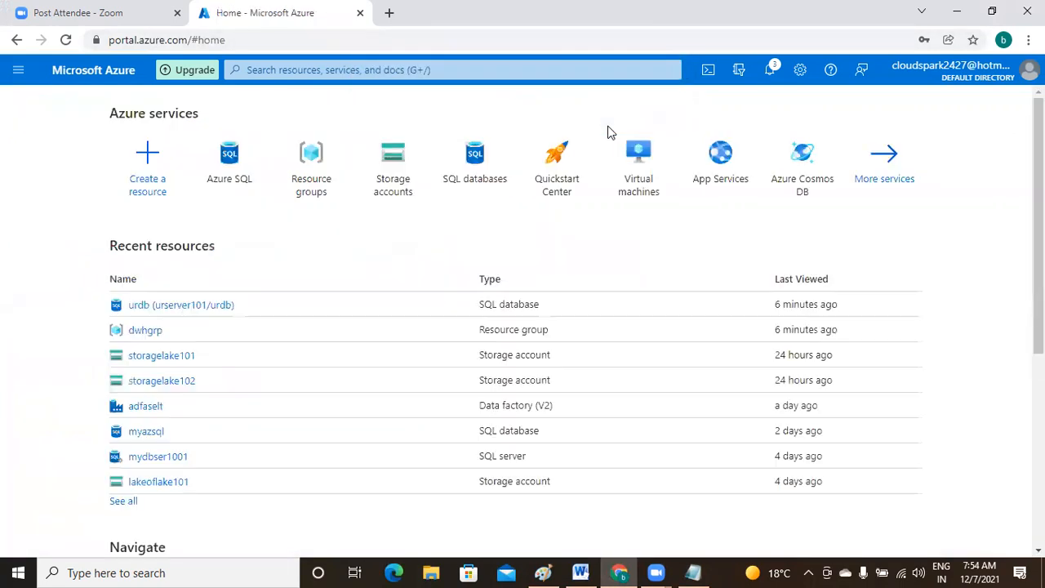
click(147, 330)
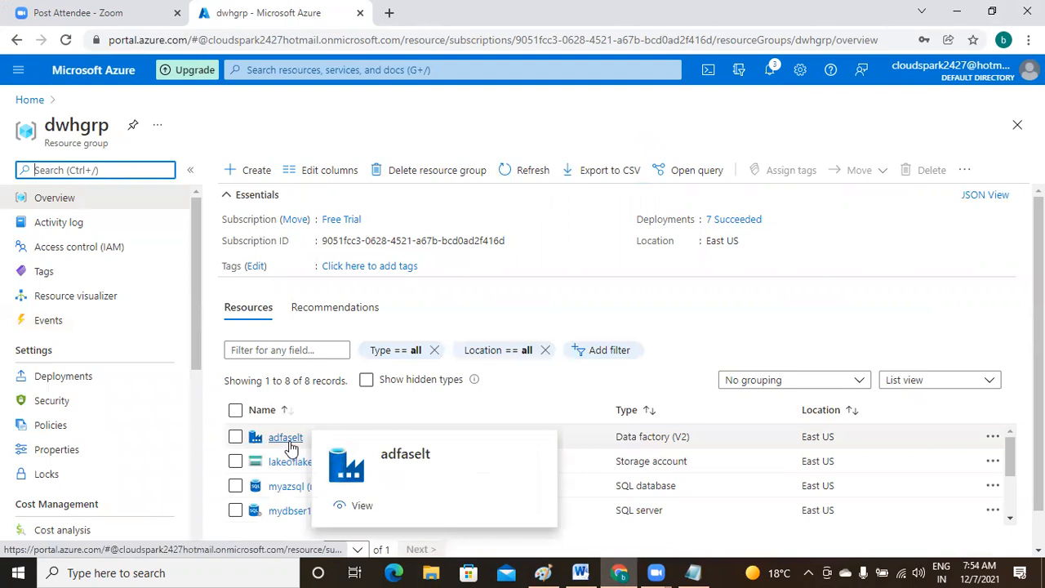
click(290, 448)
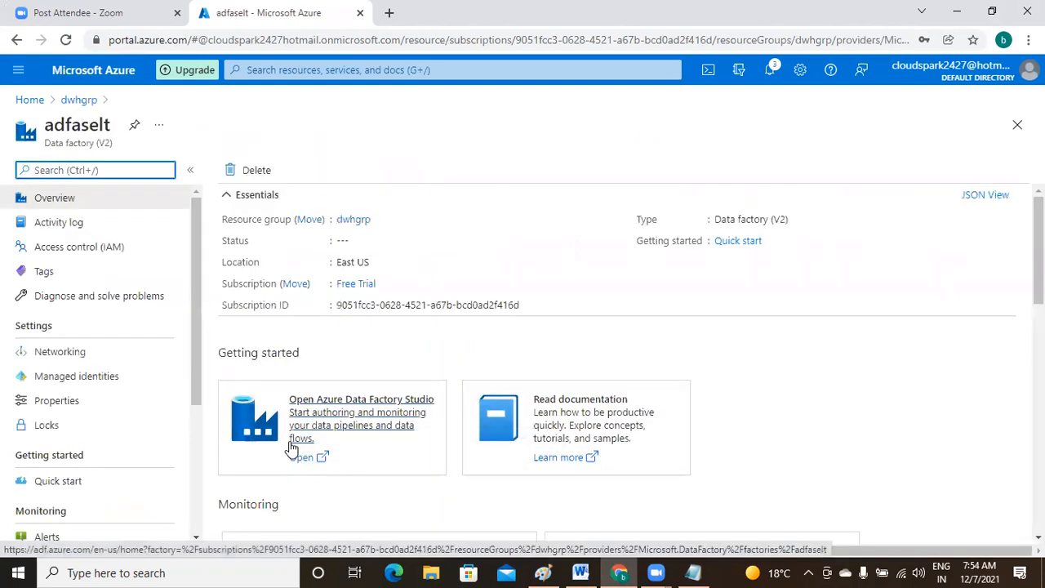
click(384, 418)
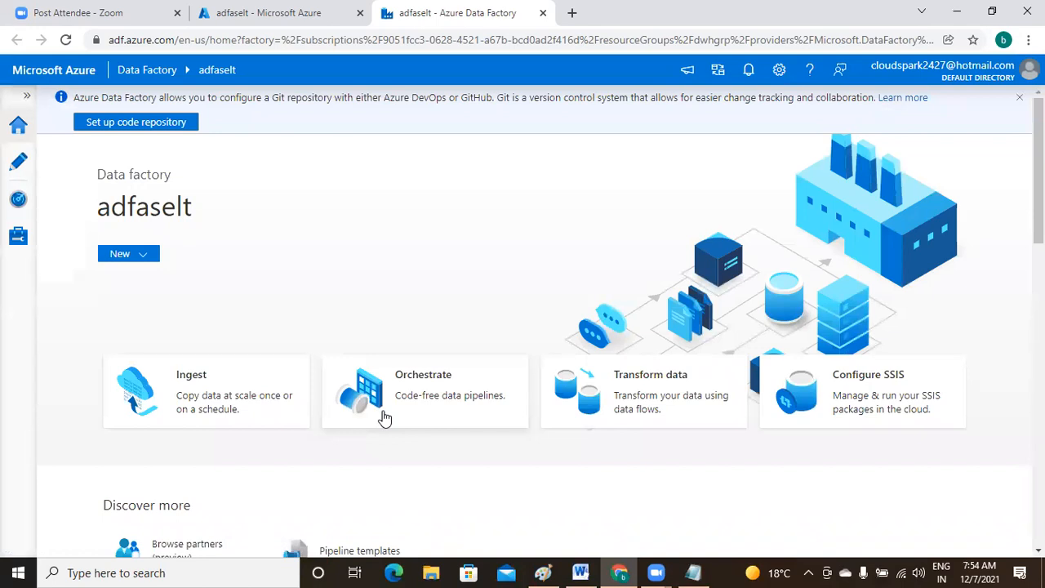
- From Linked services, start a new linked service of type Azure SQL Database
click(18, 239)
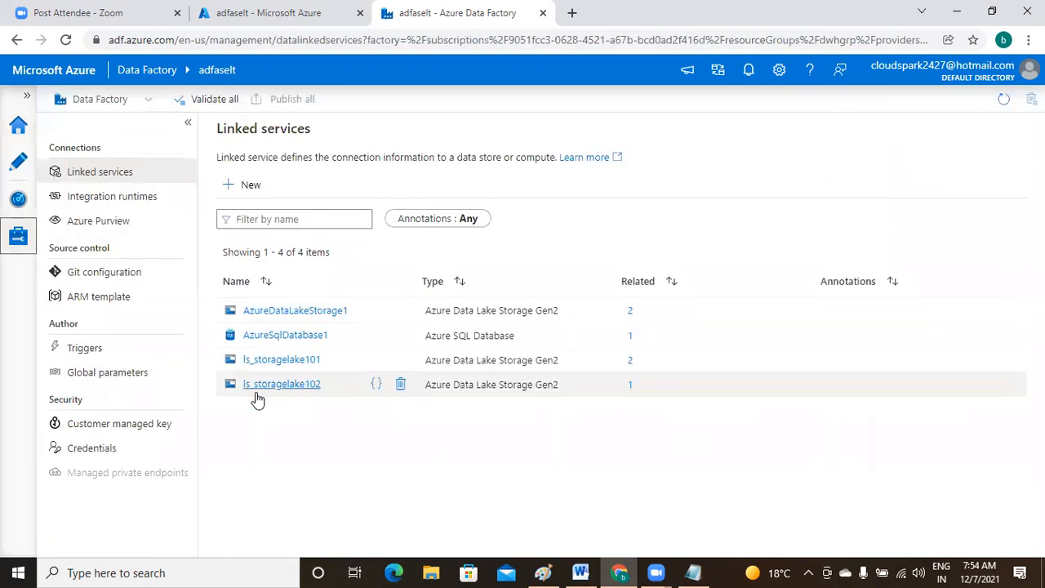
click(251, 187)
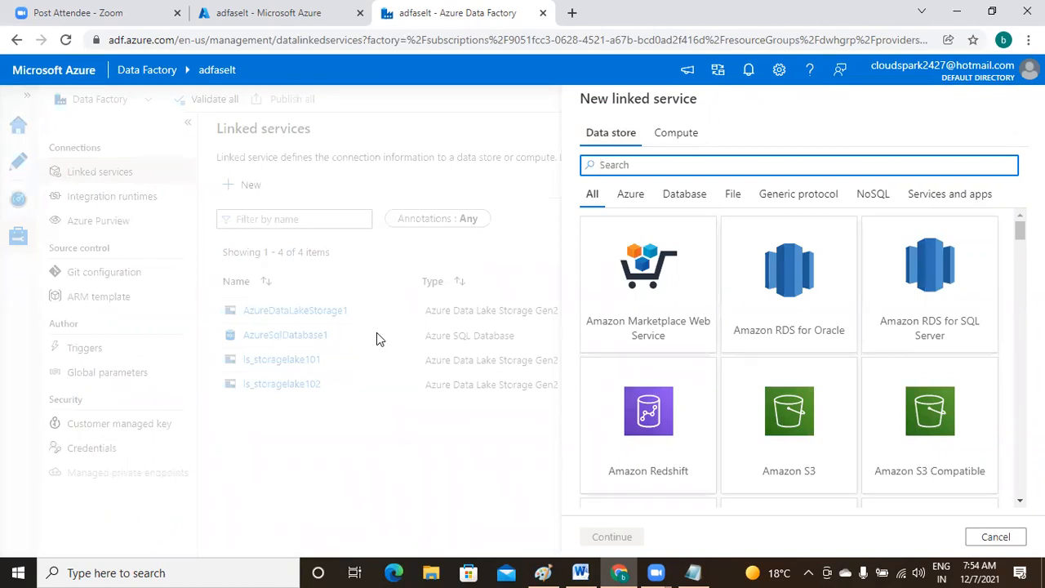
text(azure)
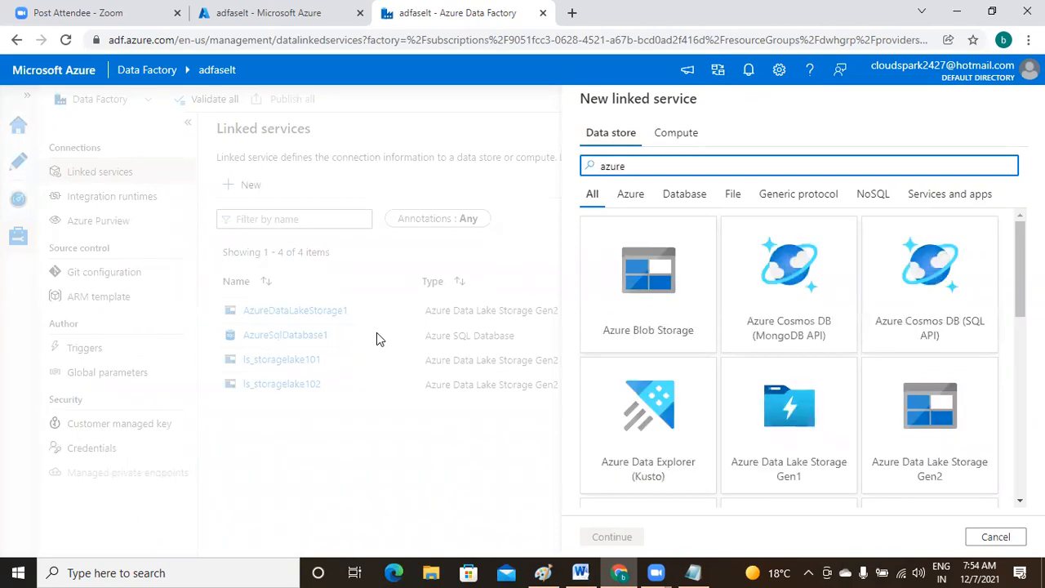
text( sq)
key(BackSpace)
key(BackSpace)
key(BackSpace)
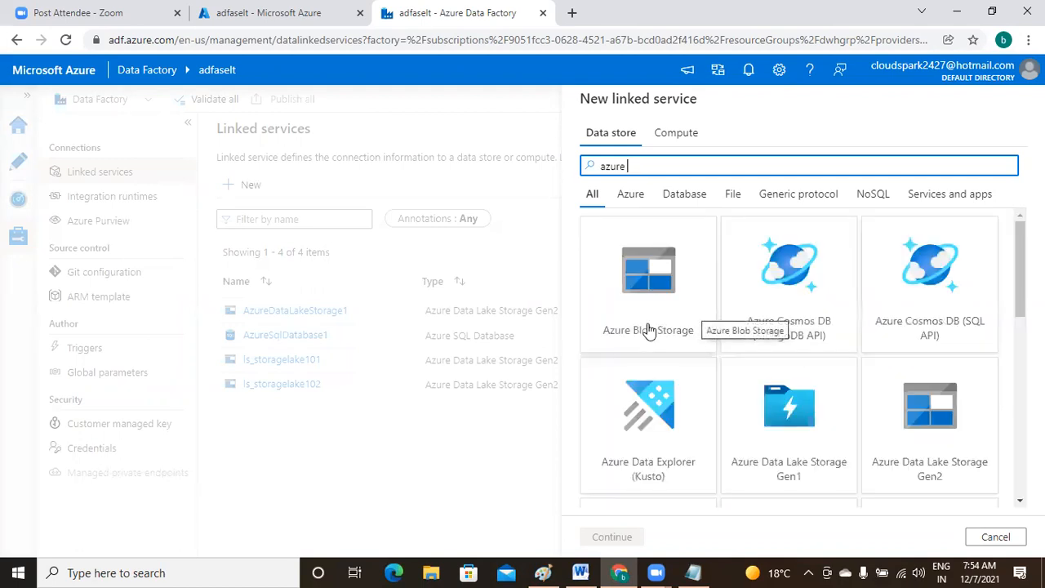
text(s)
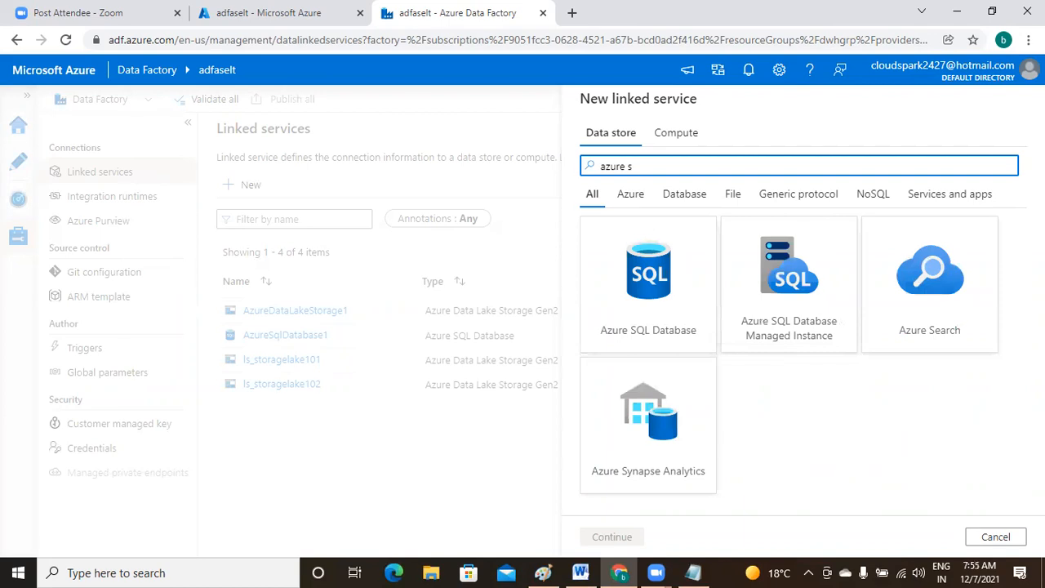
click(645, 302)
click(621, 543)
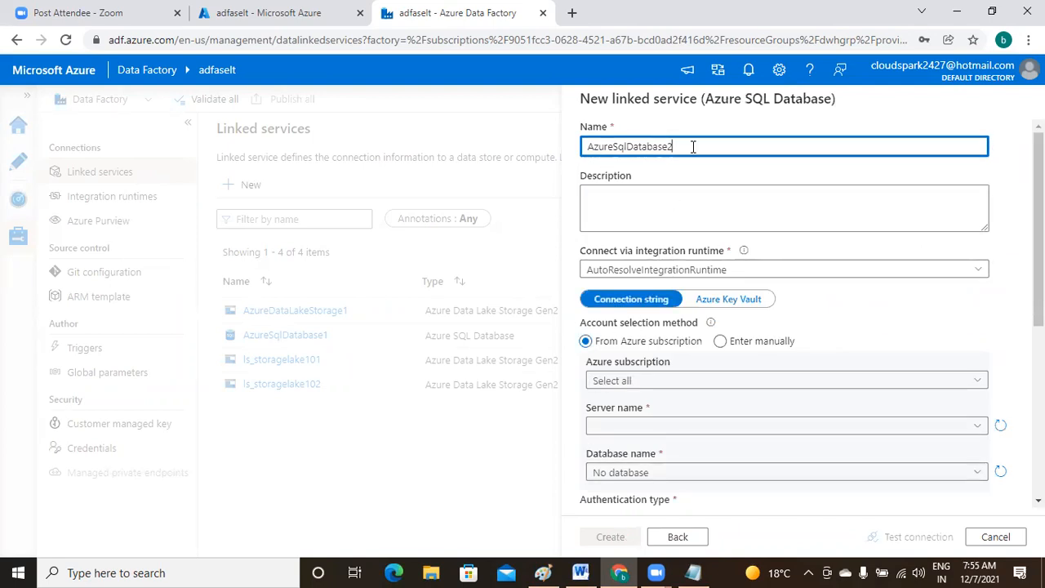
- Rename the linked service to ls_azuresqldb_urdb
key(BackSpace)
key(BackSpace)
key(BackSpace)
key(BackSpace)
key(BackSpace)
key(BackSpace)
key(BackSpace)
key(BackSpace)
key(BackSpace)
key(BackSpace)
key(BackSpace)
key(BackSpace)
key(BackSpace)
key(BackSpace)
key(BackSpace)
key(BackSpace)
key(BackSpace)
text(ls)
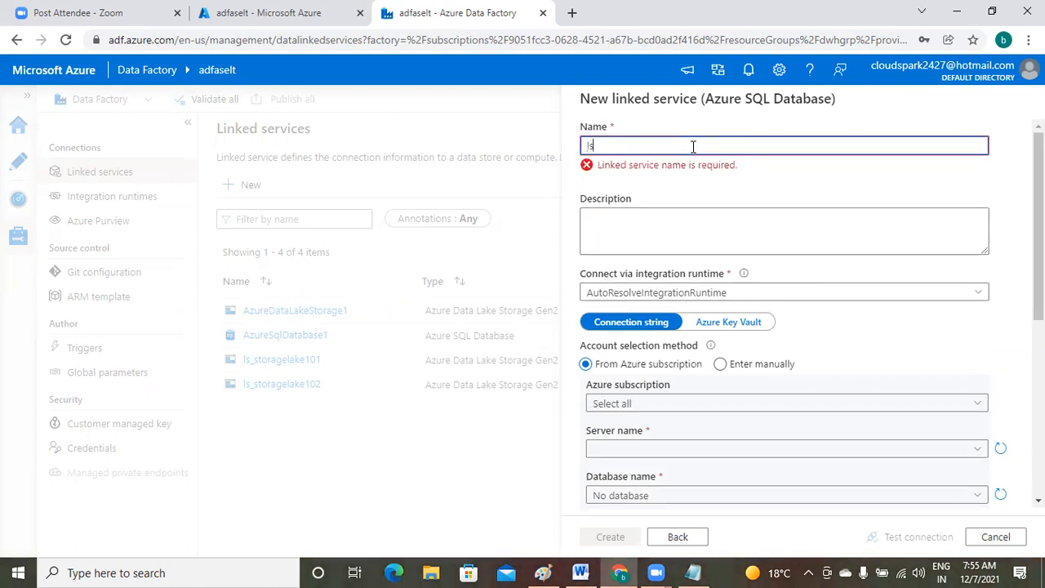
text(_)
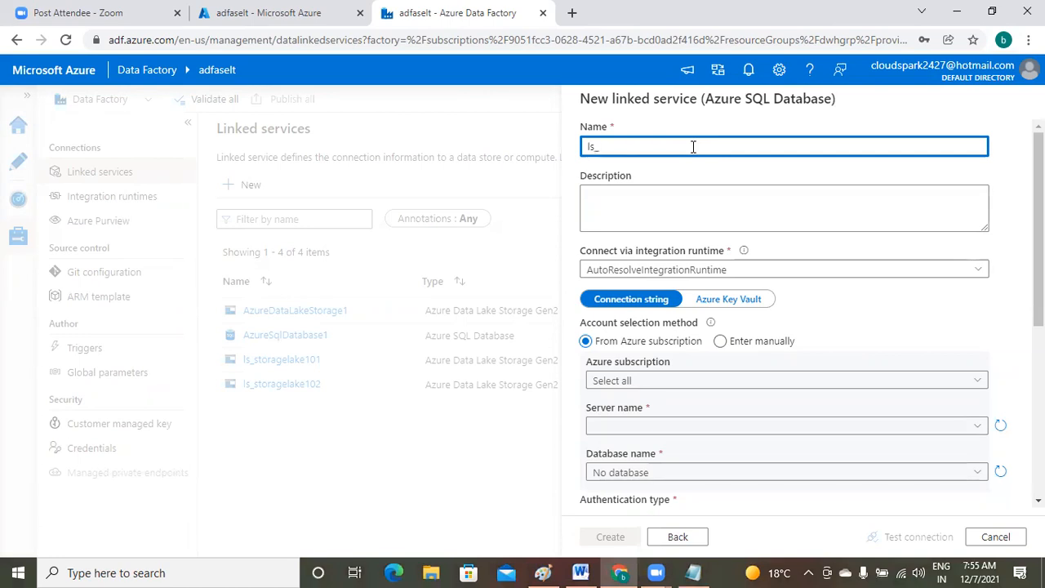
text(azure)
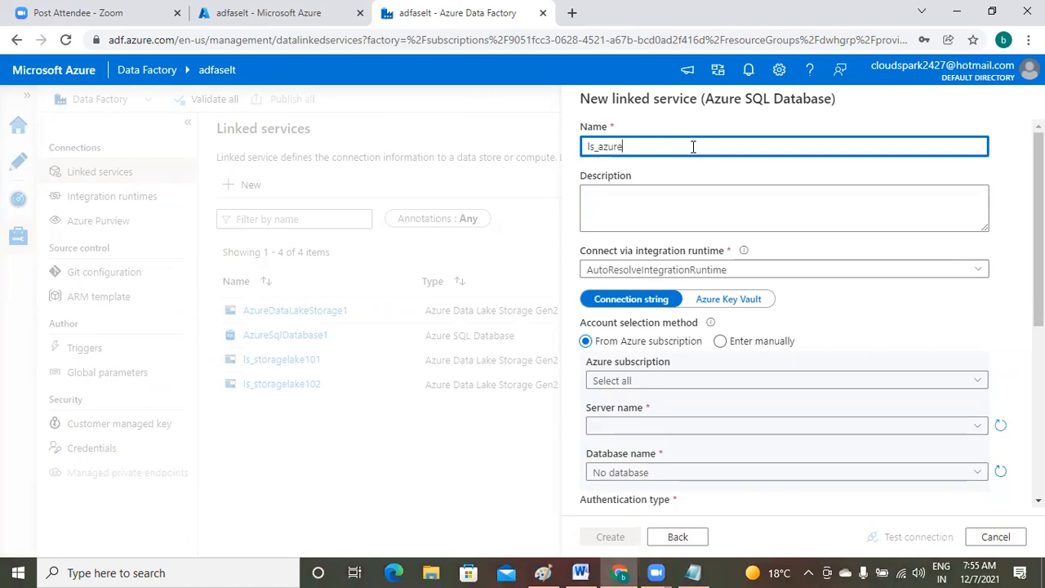
text(sqldb_)
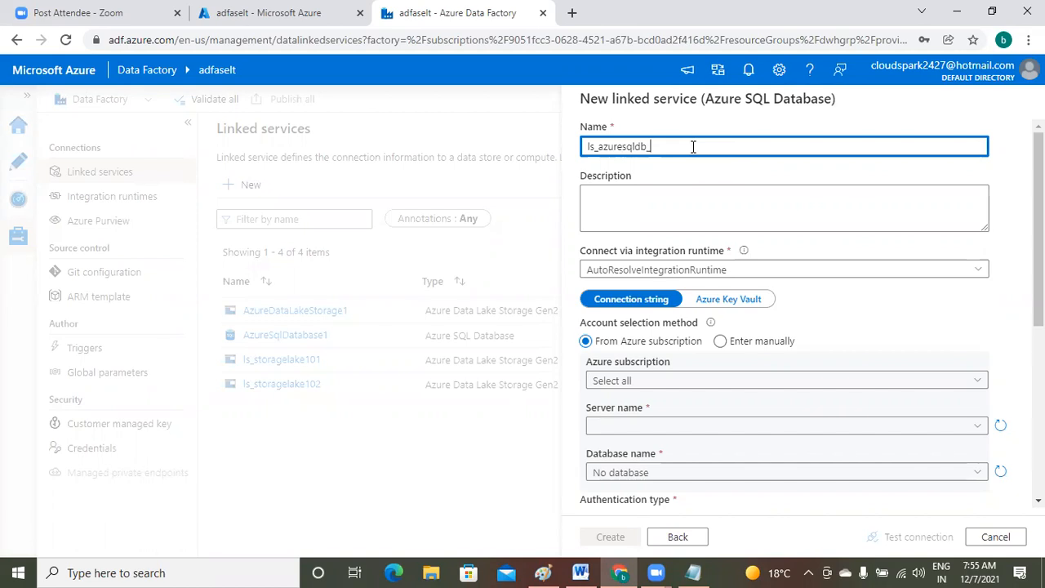
text(urdb)
click(618, 210)
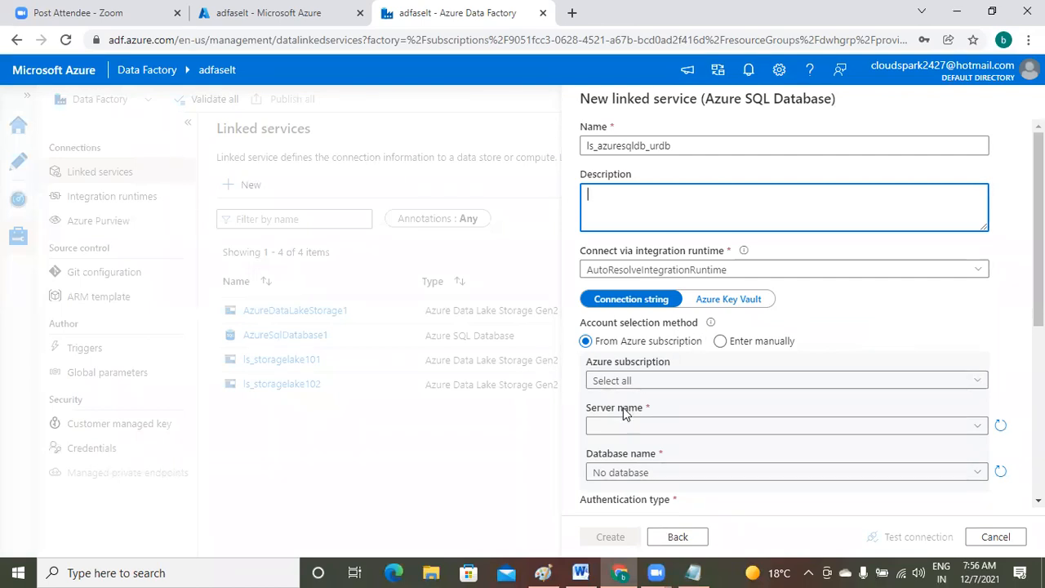
- Select the Free Trial subscription, server urserver101 and database urdb for the linked service
click(657, 381)
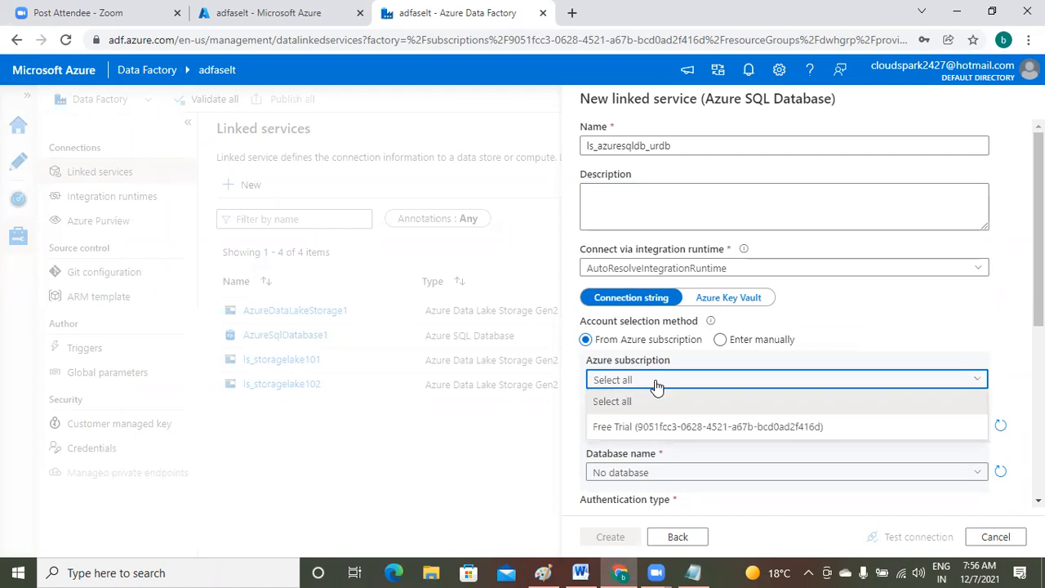
click(658, 433)
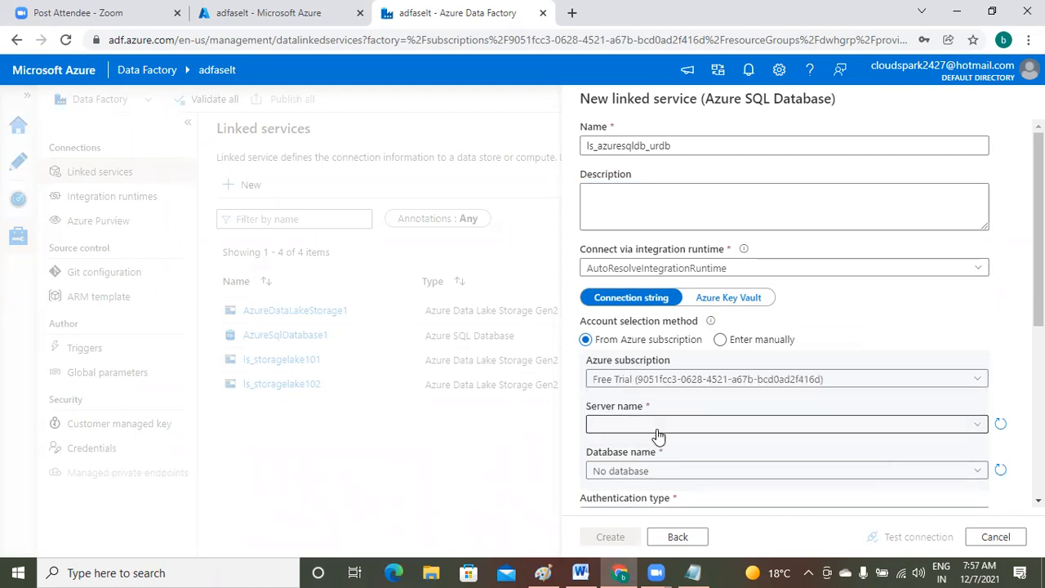
click(979, 428)
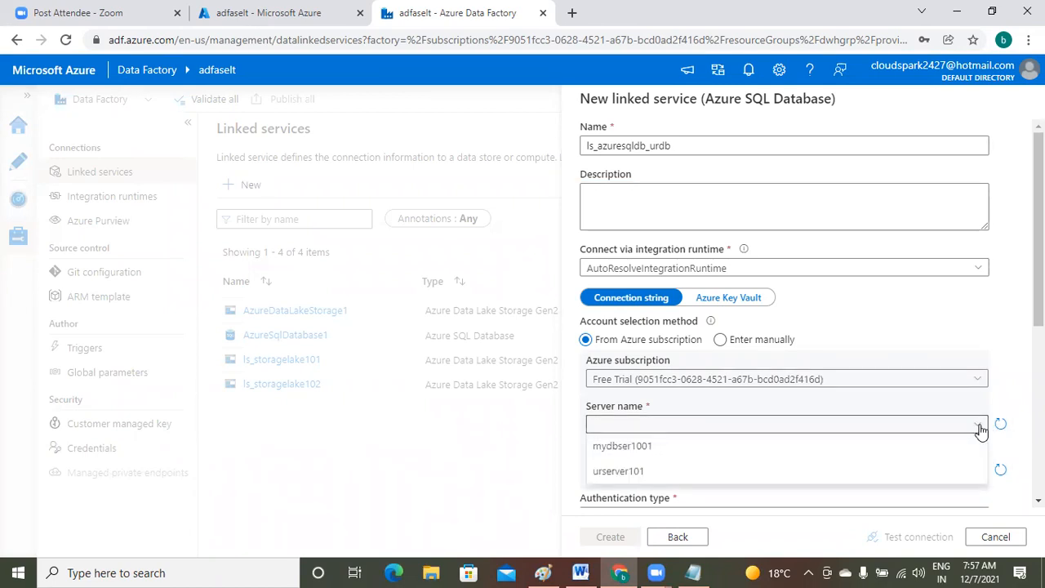
click(645, 474)
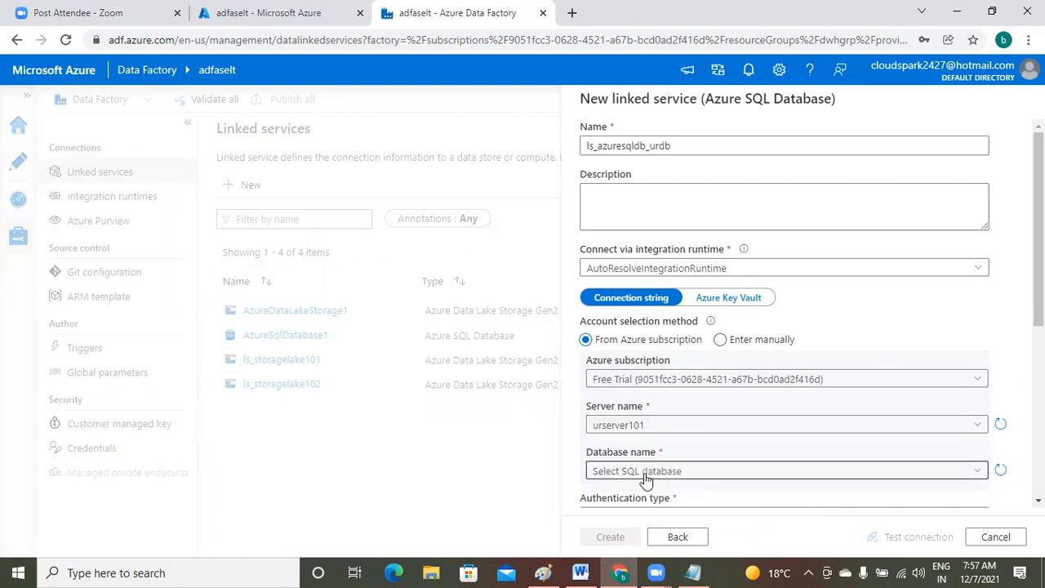
click(984, 472)
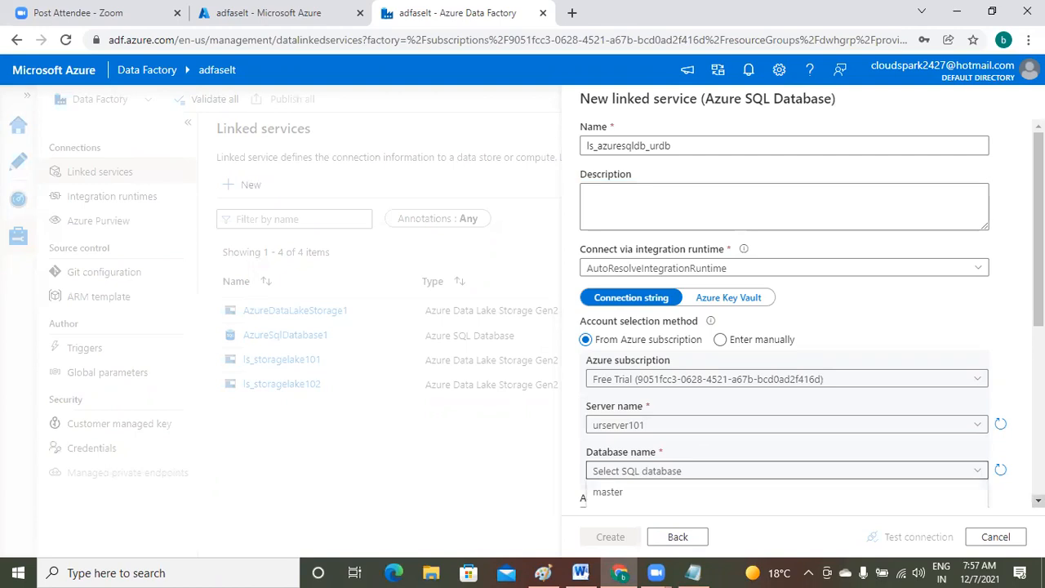
scroll(983, 472, down, 2)
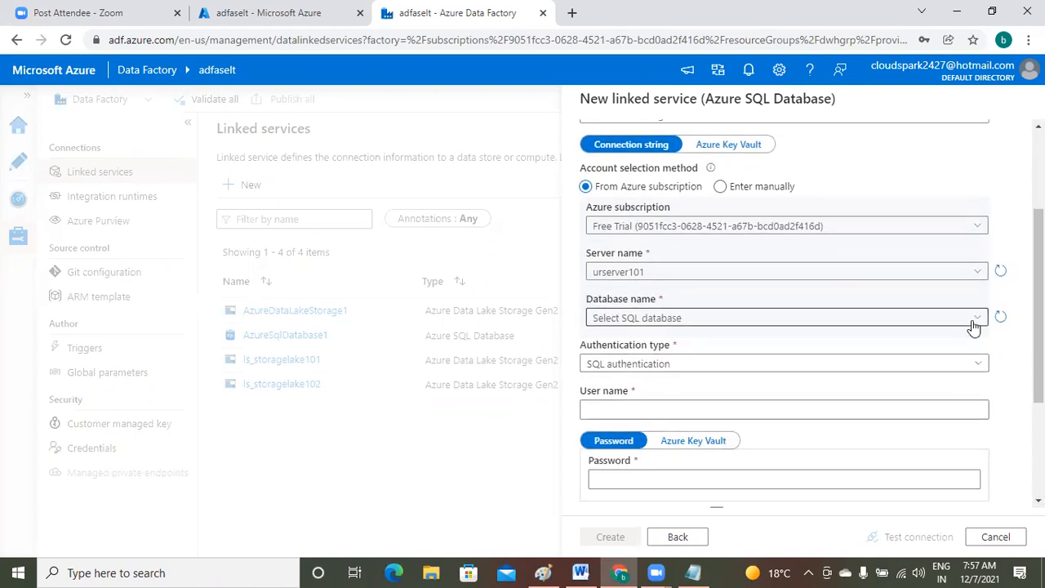
click(976, 324)
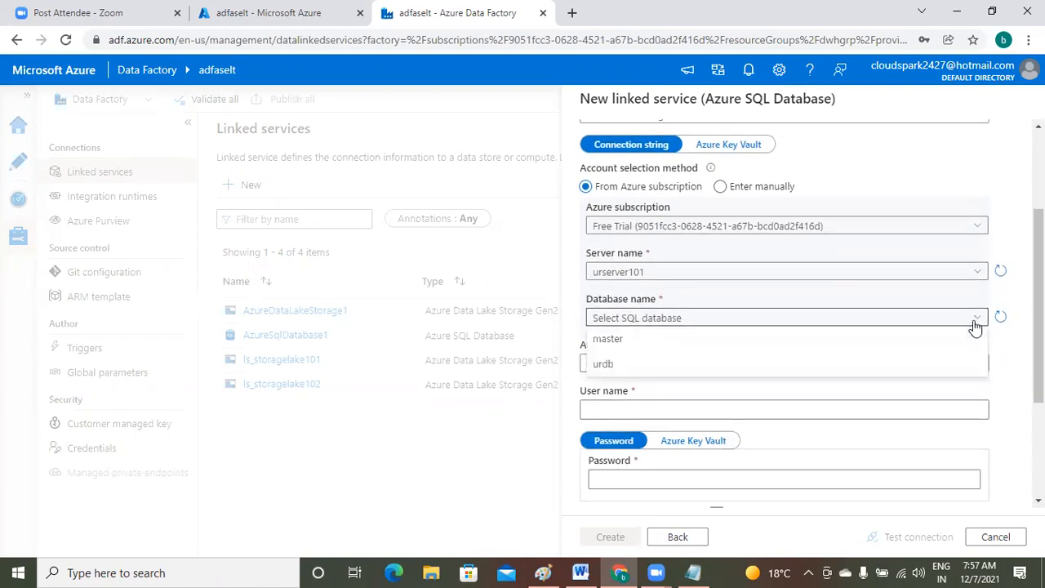
click(606, 365)
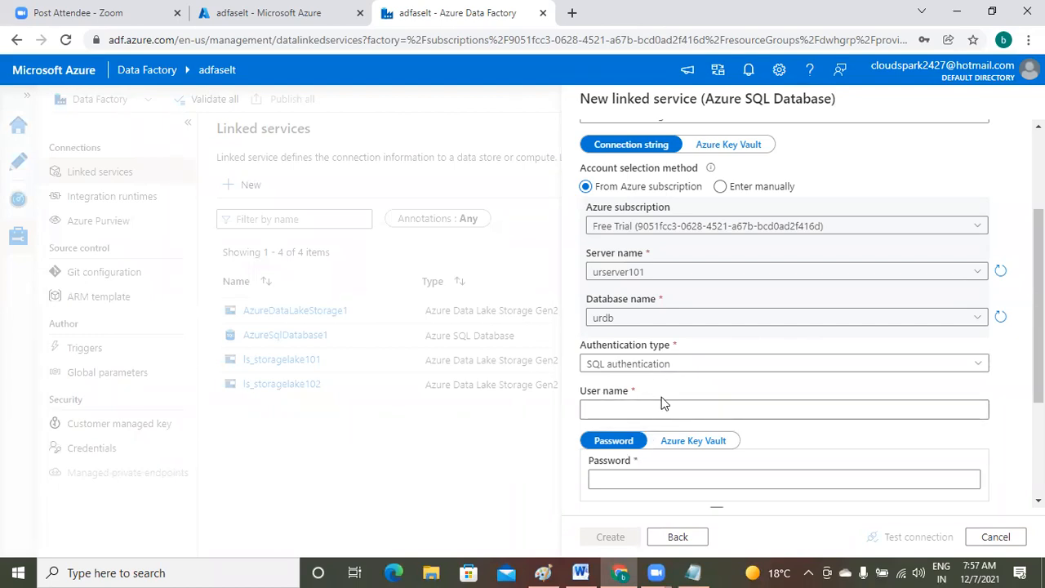
click(696, 572)
- Enter the SQL login user name from the notes and its password, then create the linked service
click(179, 385)
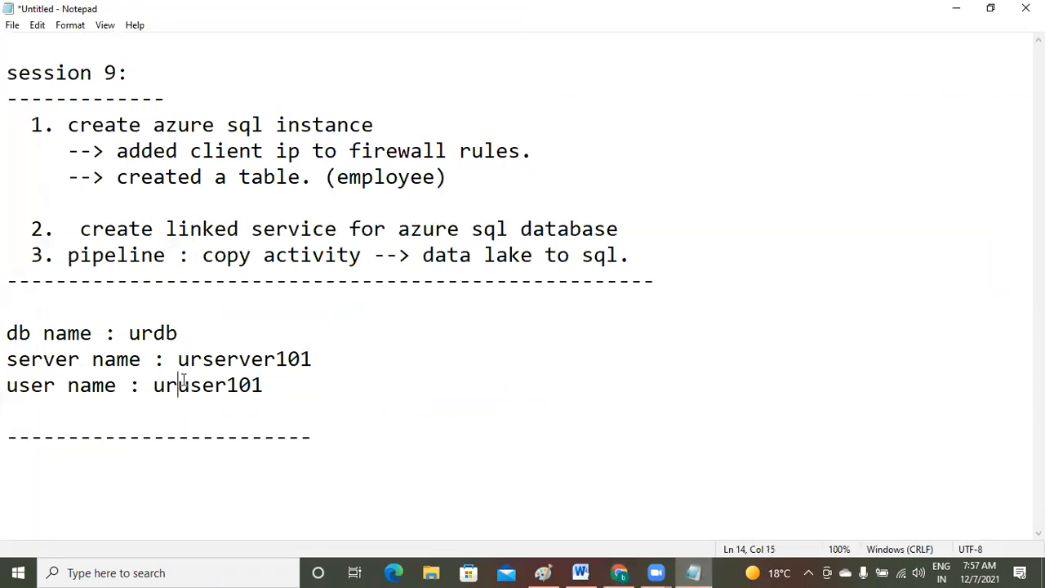
click(620, 572)
click(616, 411)
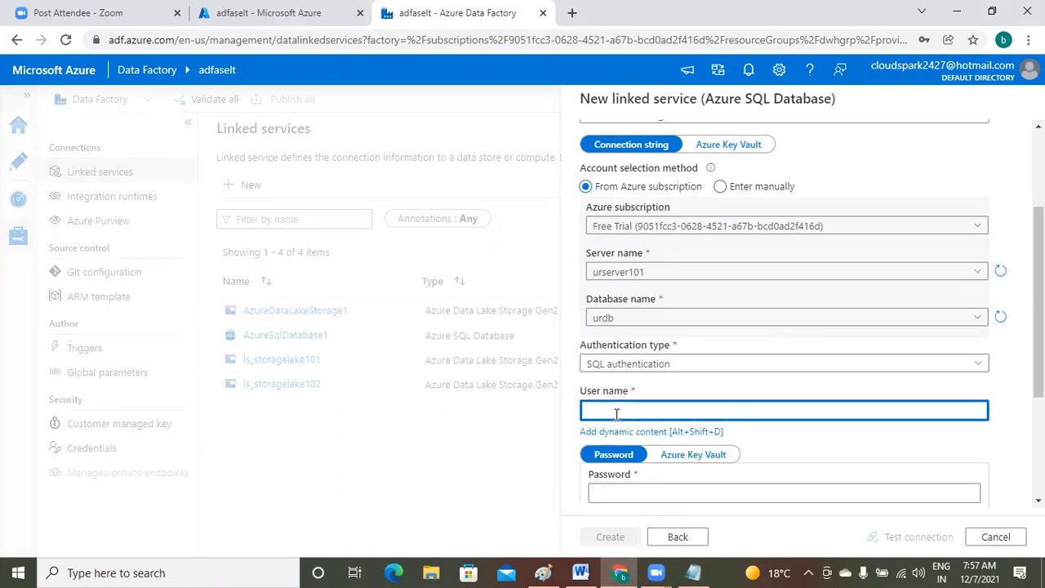
text(uruser101)
click(630, 490)
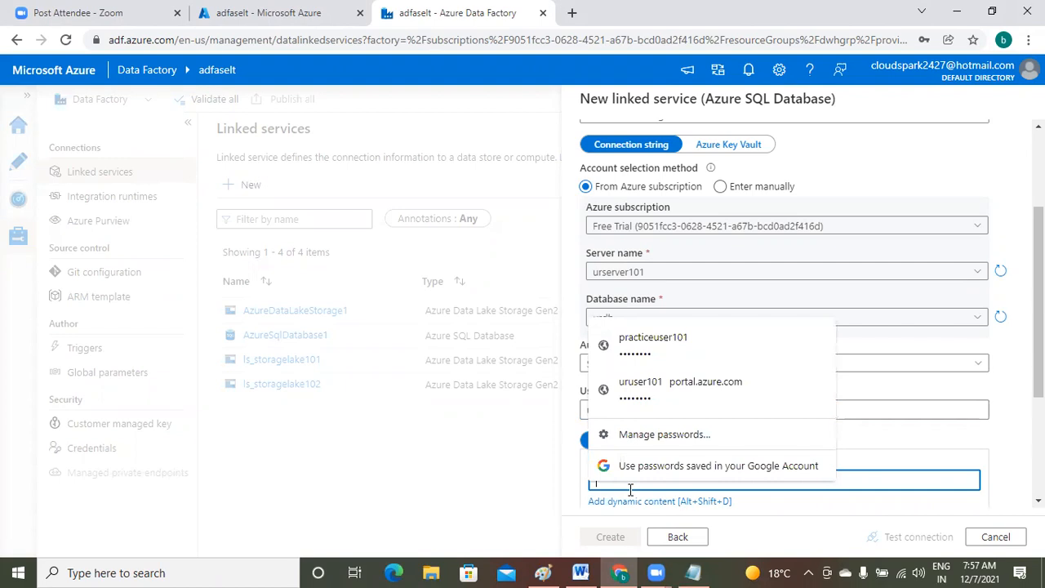
text(•••)
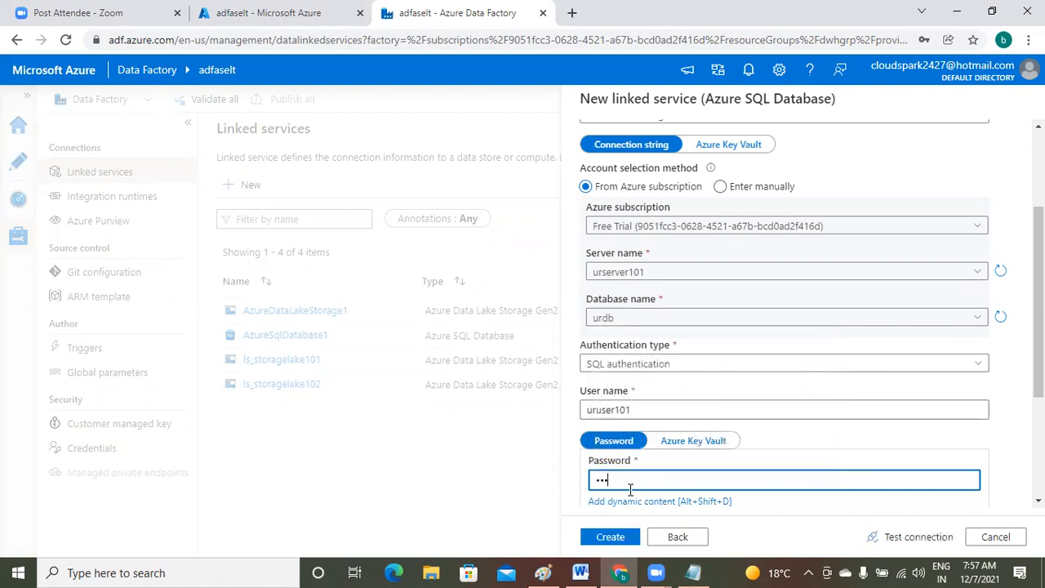
text(•••••)
scroll(784, 310, down, 3)
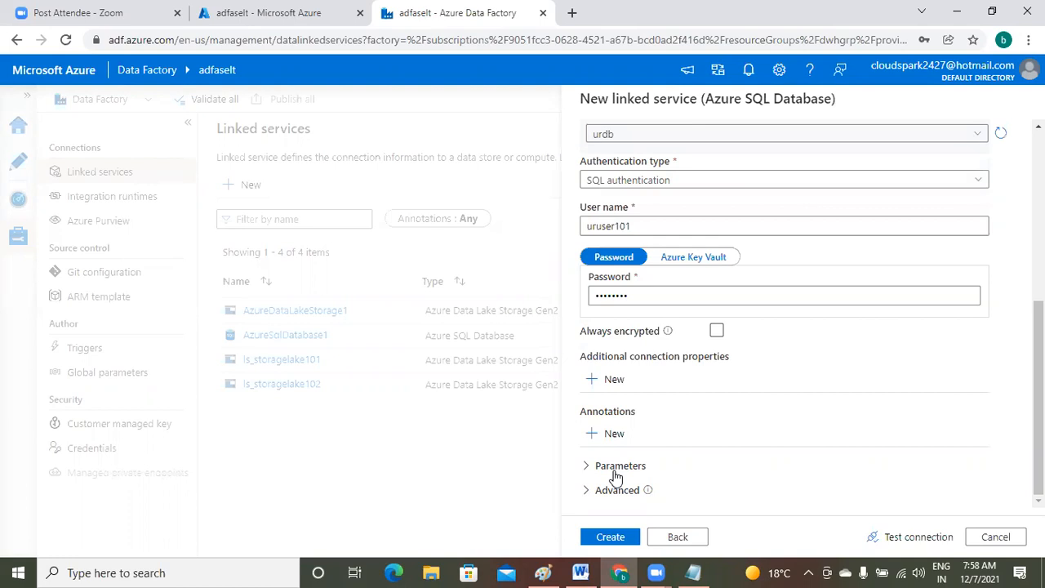
click(612, 539)
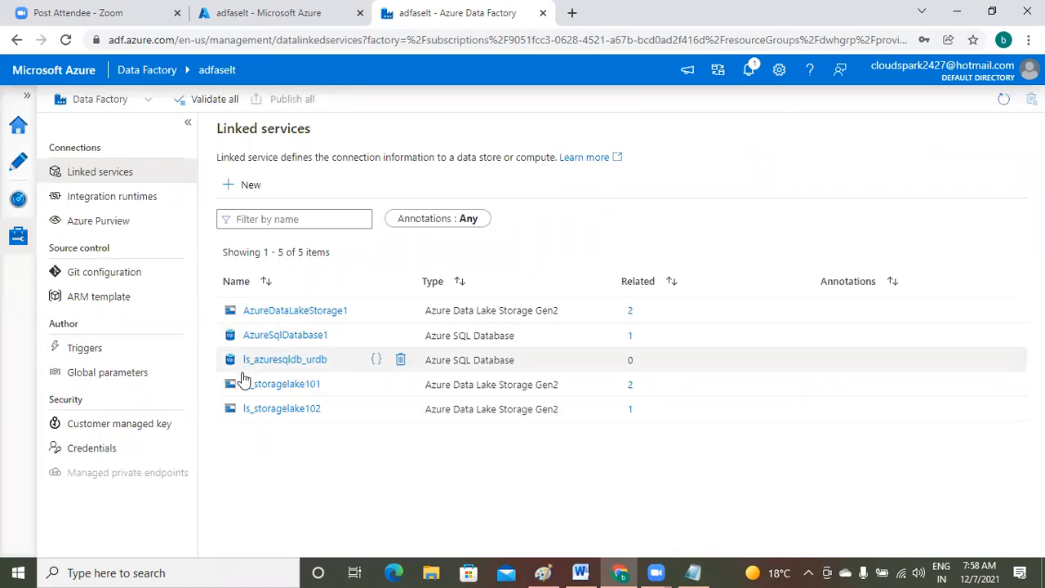
- Test the ls_azuresqldb_urdb connection, then expand and select the full firewall error message
click(305, 360)
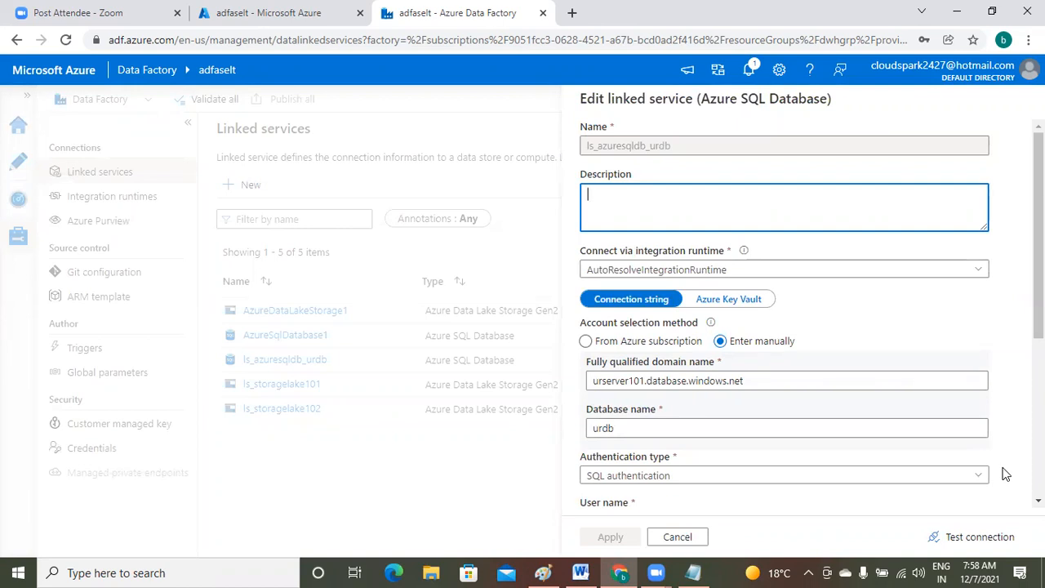
click(983, 540)
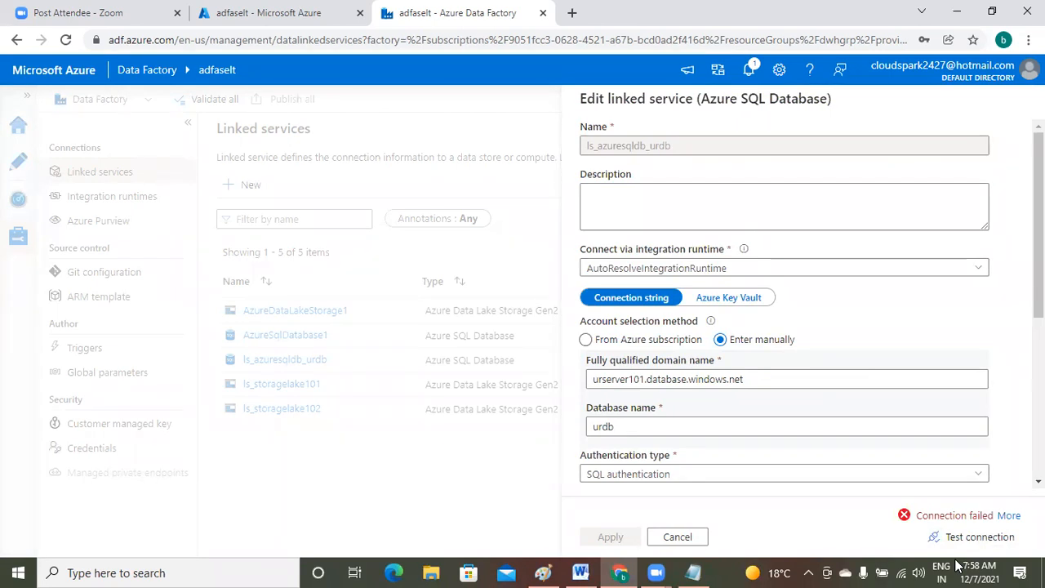
click(1009, 517)
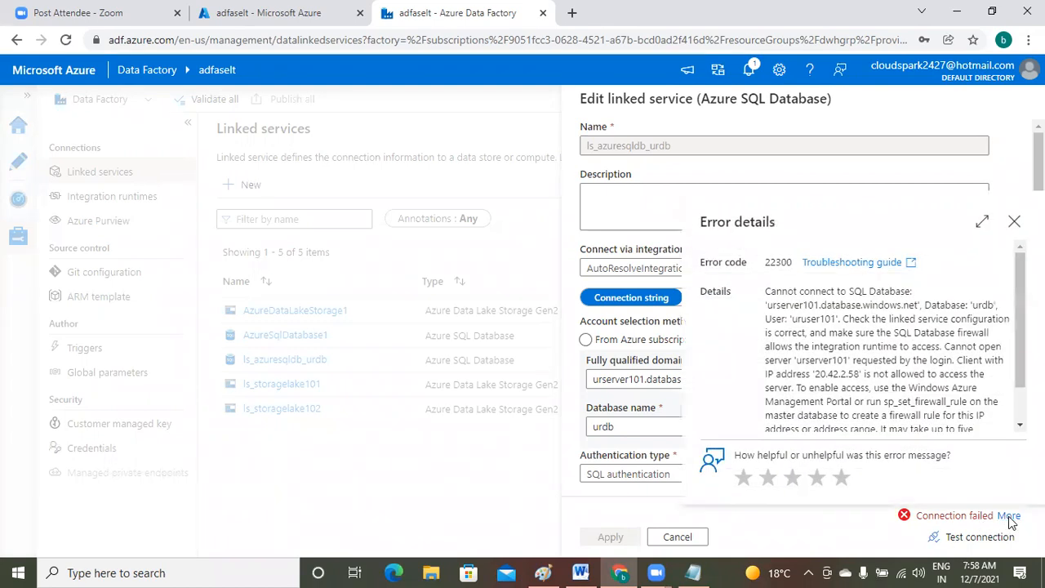
click(983, 223)
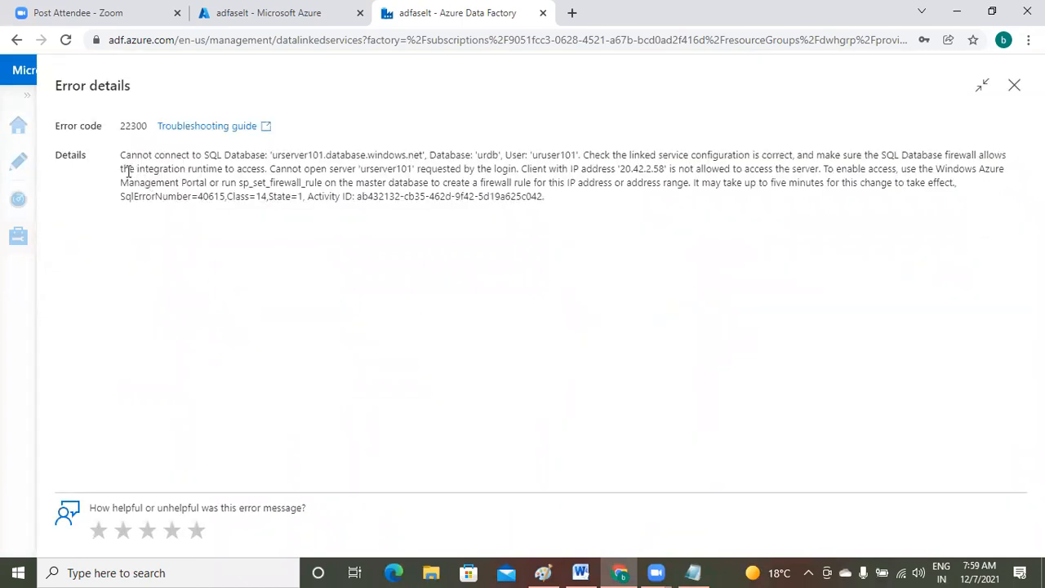
drag(121, 155, 591, 226)
key(ctrl+c)
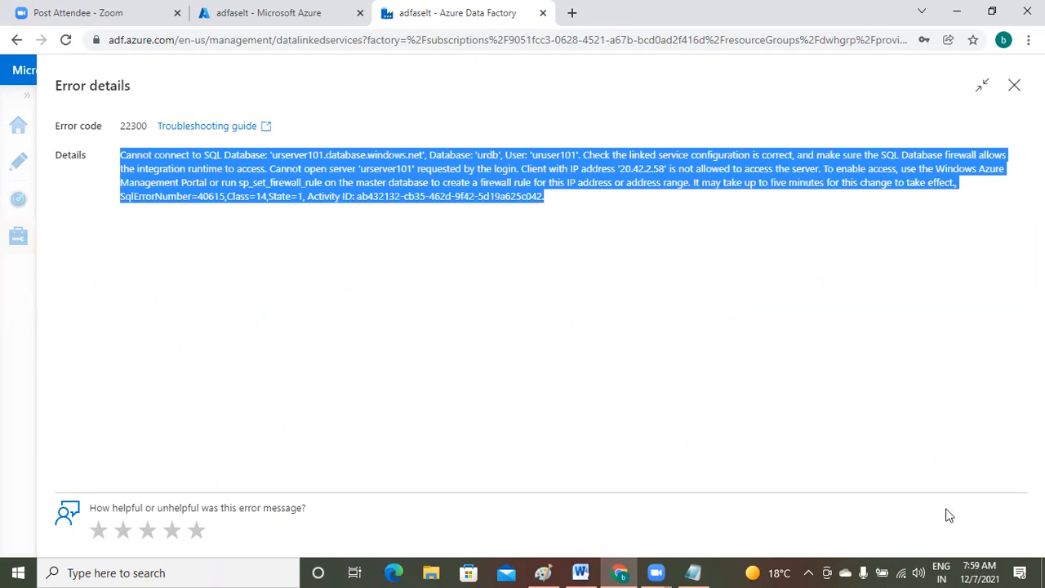
click(694, 572)
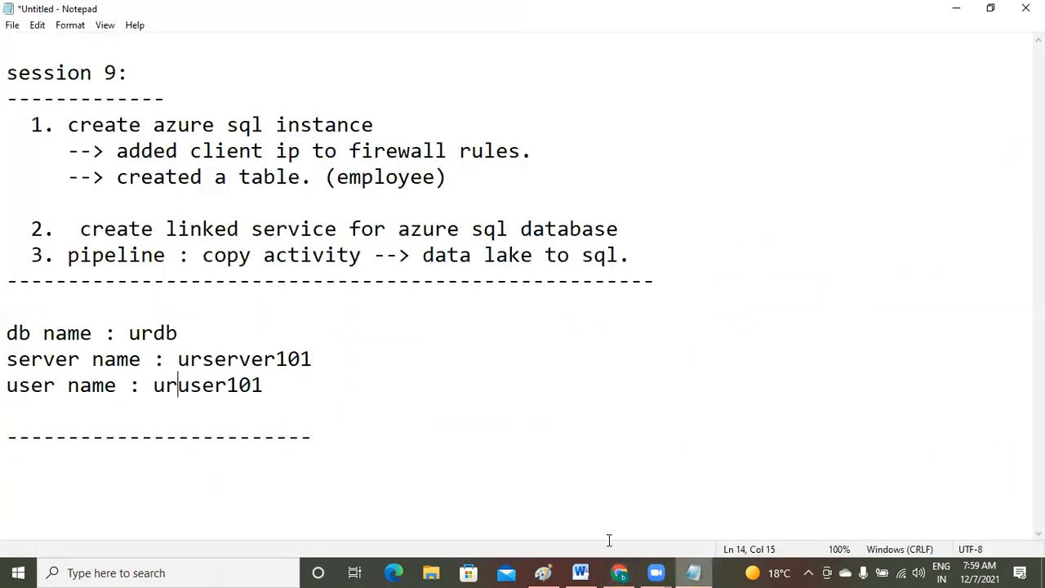
- Paste the firewall error below the notes, marking the blocked-IP and sp_set_firewall_rule passages
click(349, 439)
key(Return)
key(Return)
key(Return)
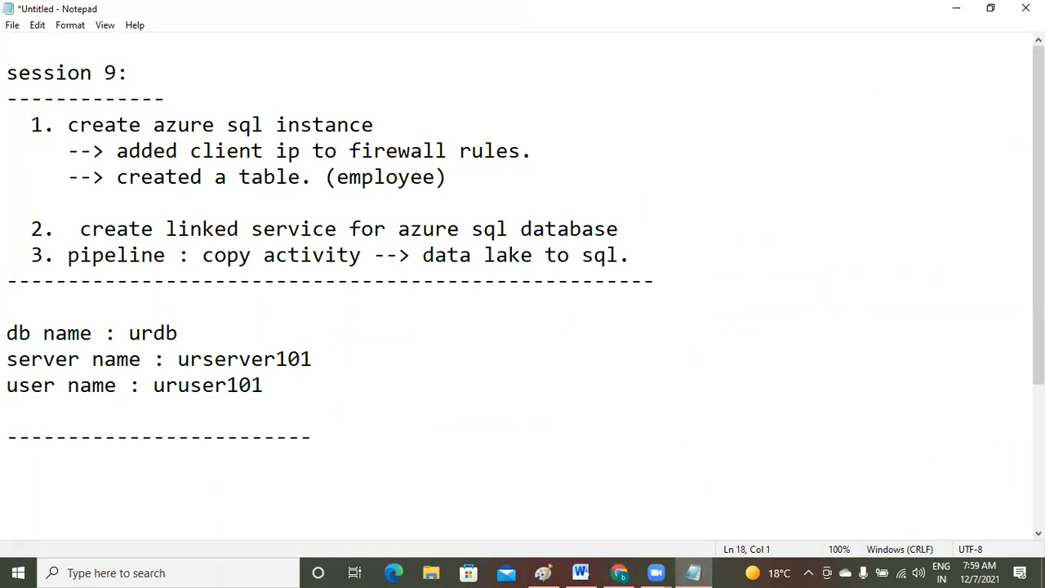
key(ctrl+v)
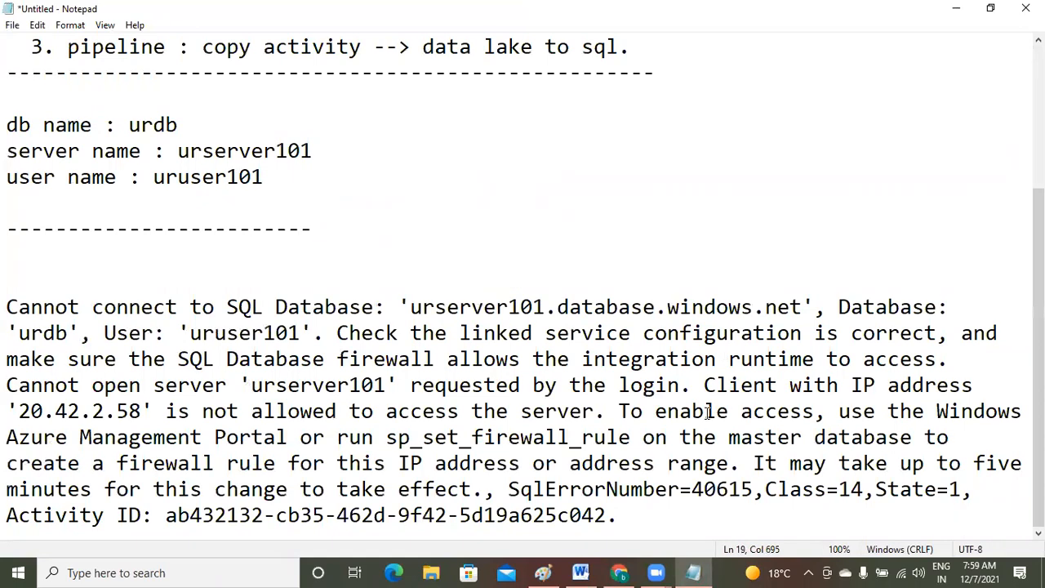
drag(696, 388, 594, 411)
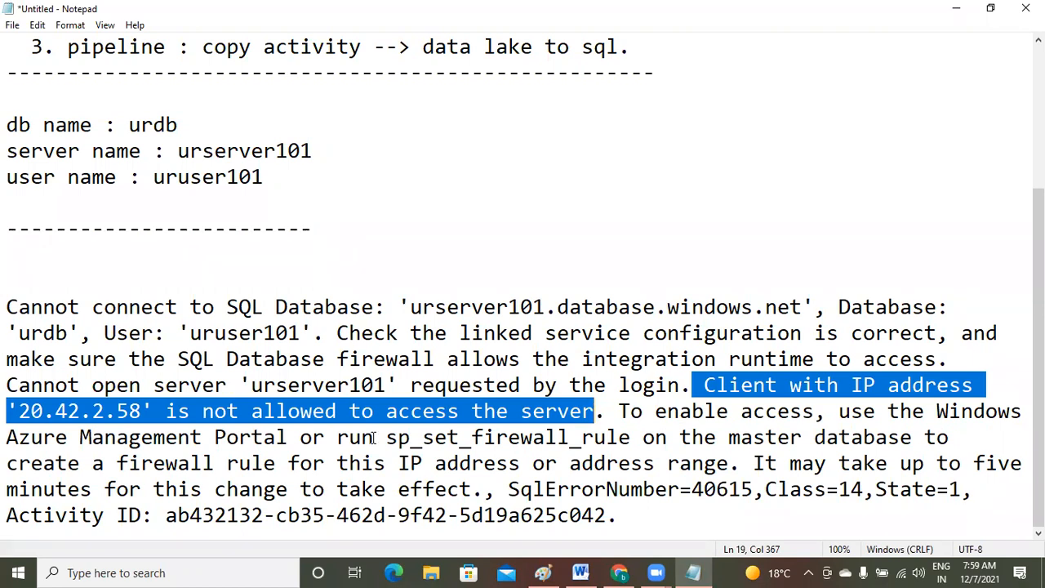
click(395, 424)
drag(395, 425, 683, 439)
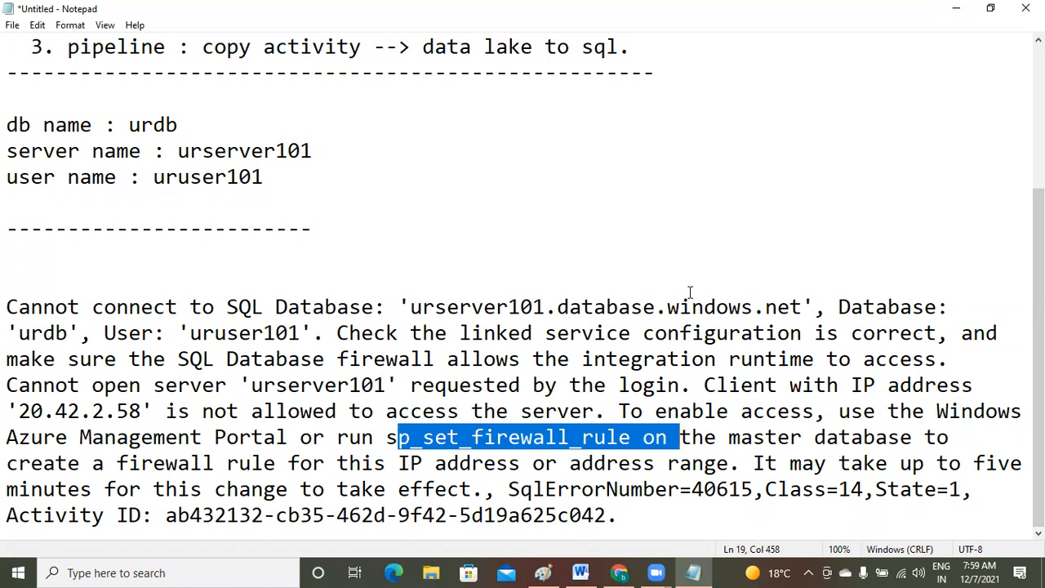
click(962, 528)
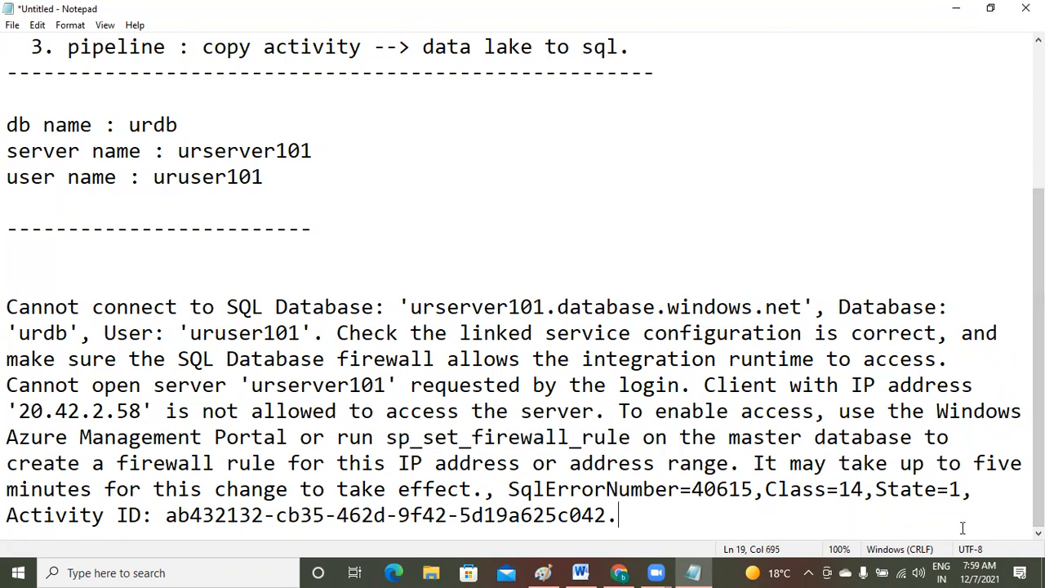
key(Return)
key(Return)
key(Return)
key(Return)
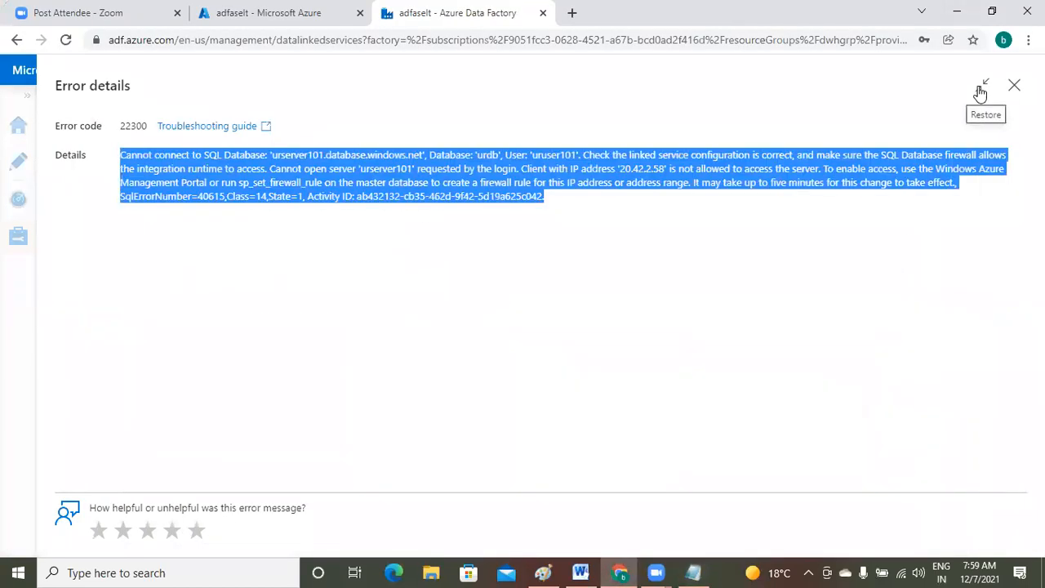
- Close the error, reopen ls_azuresqldb_urdb, test again and select the new error text
click(983, 86)
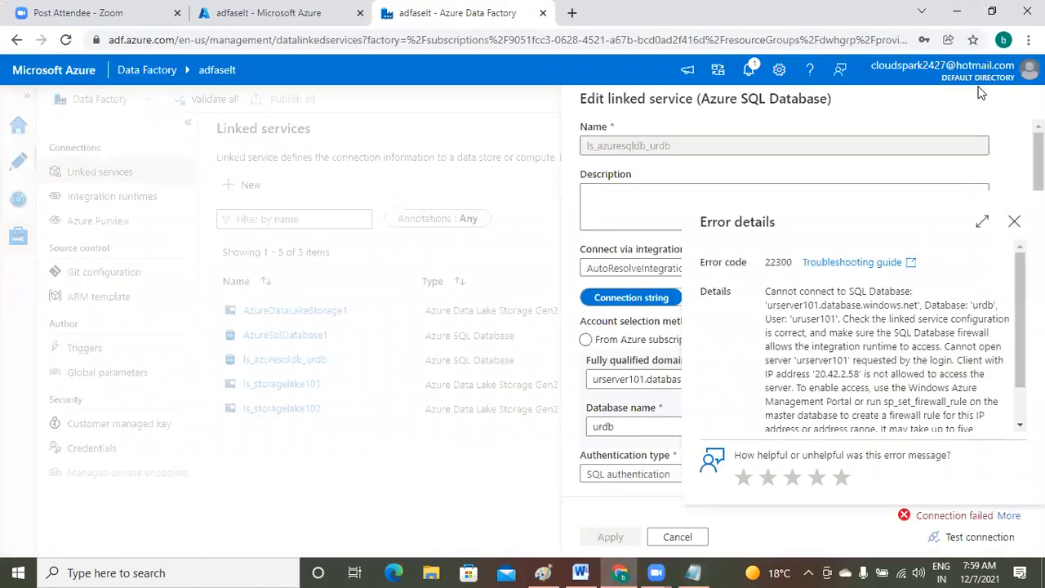
click(1014, 221)
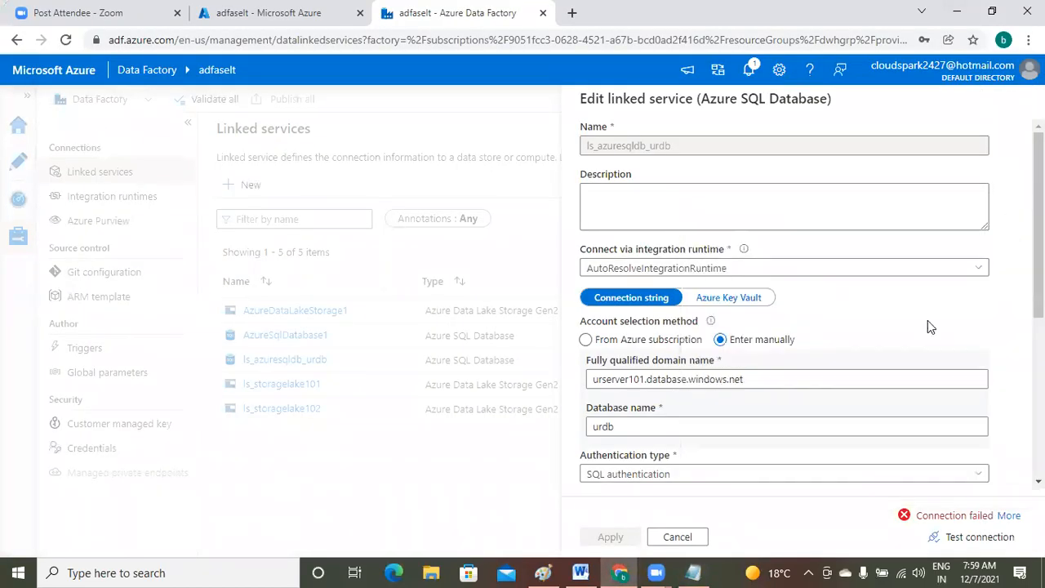
click(684, 537)
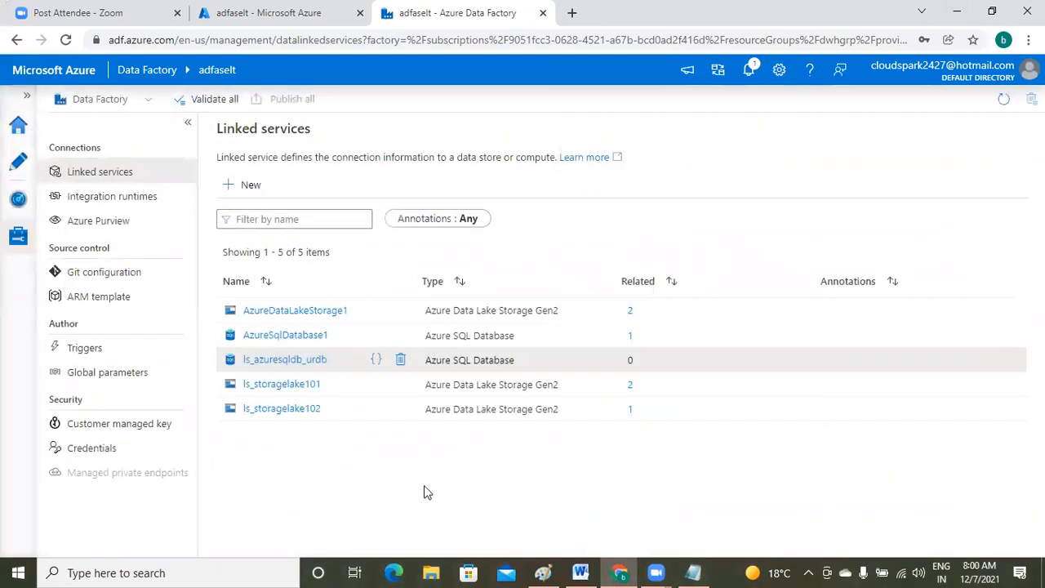
click(312, 364)
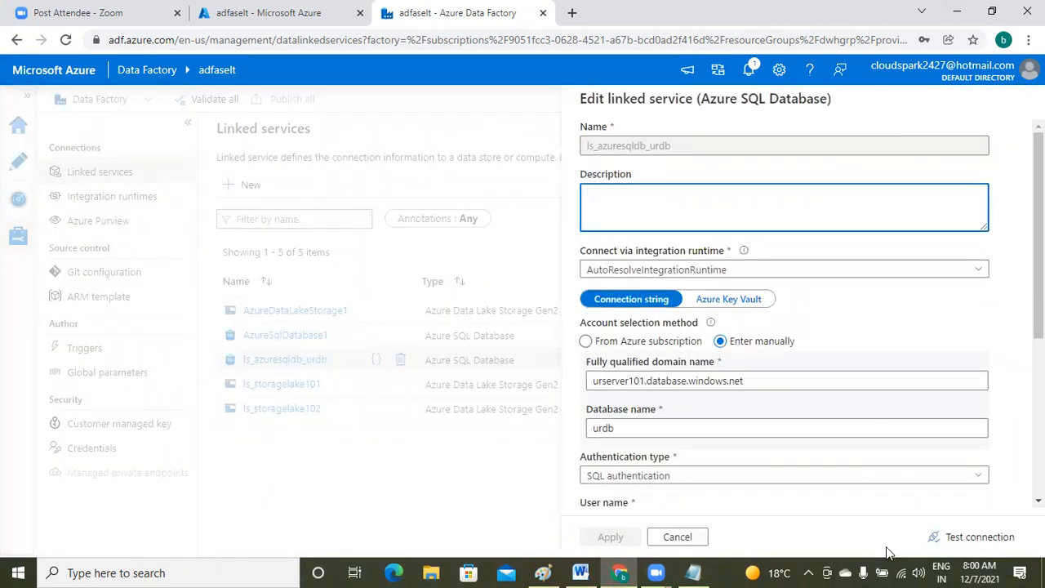
click(985, 541)
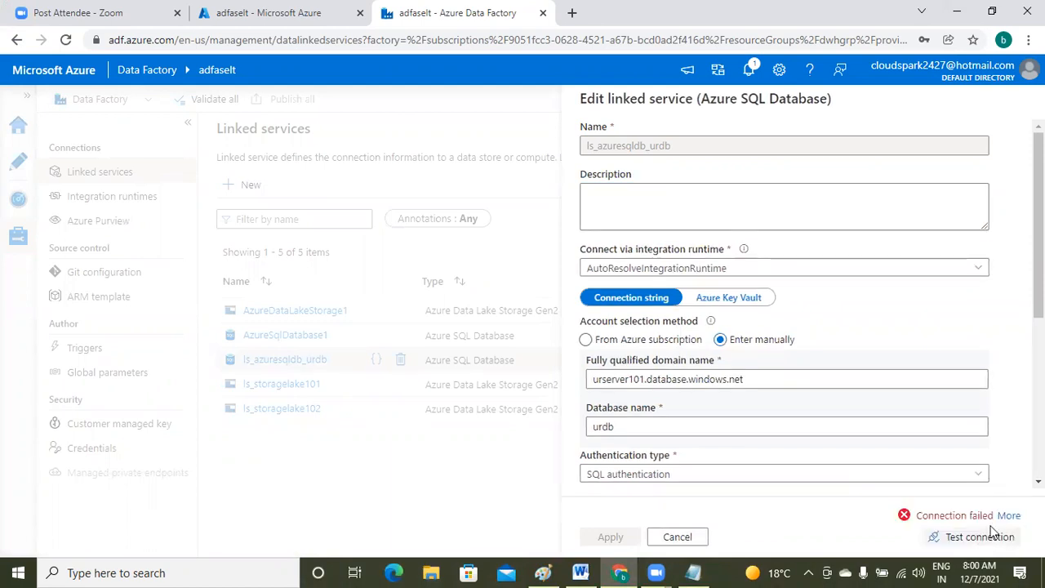
click(1008, 516)
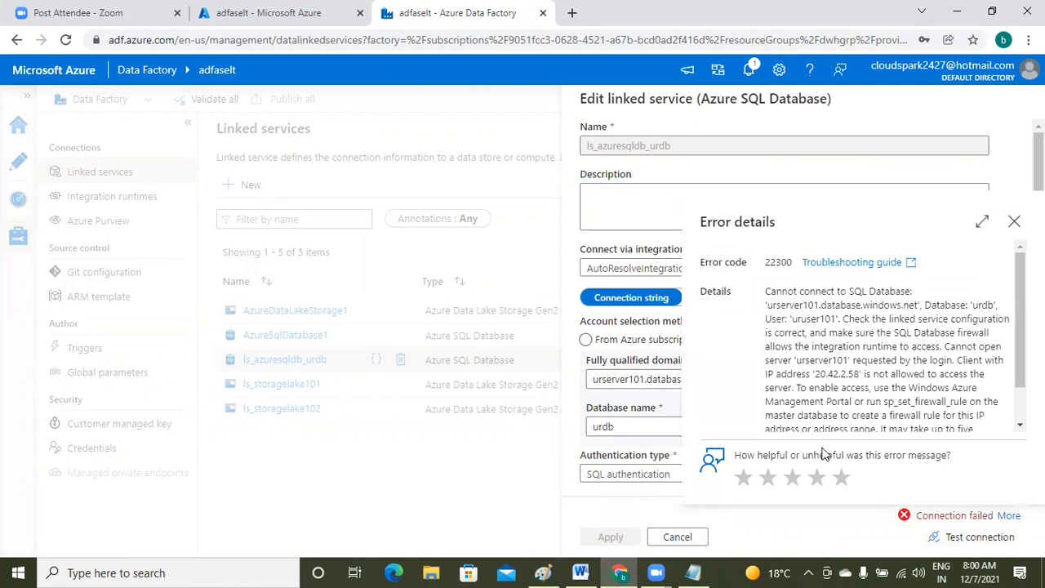
drag(763, 292, 960, 435)
key(ctrl+c)
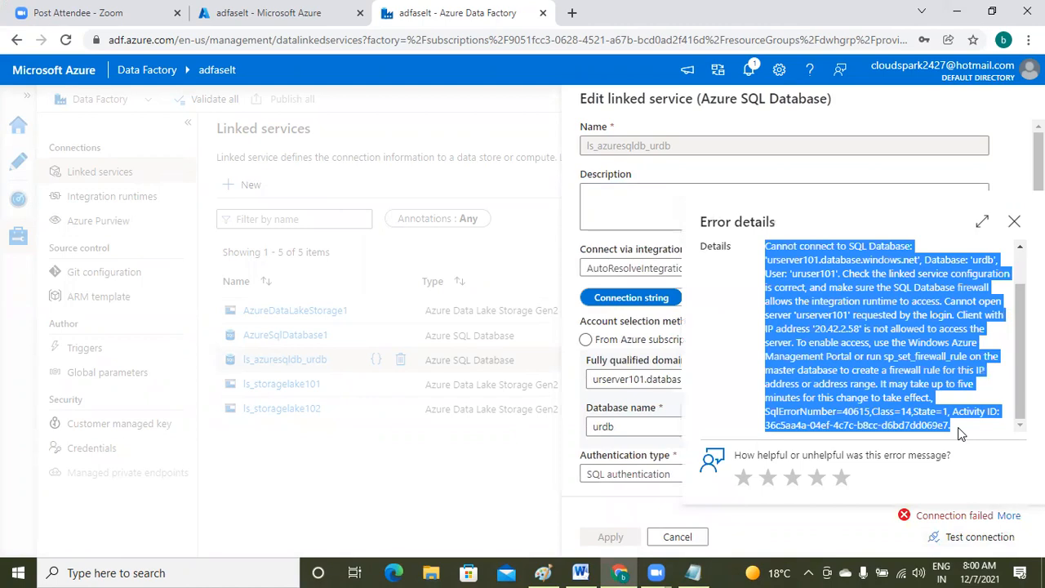
click(696, 573)
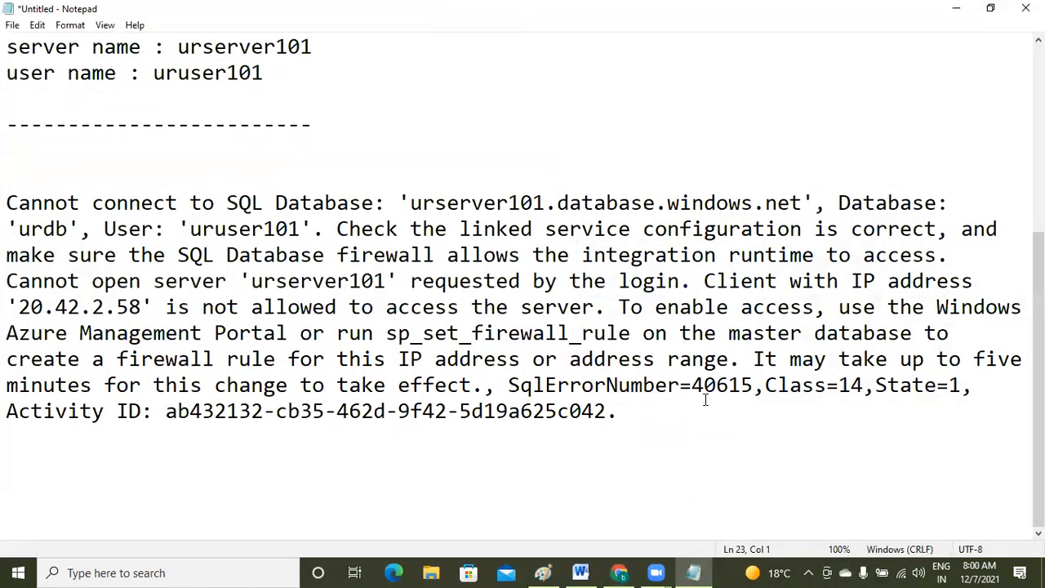
- Paste the second firewall error on a new line below the earlier one
click(699, 407)
key(Return)
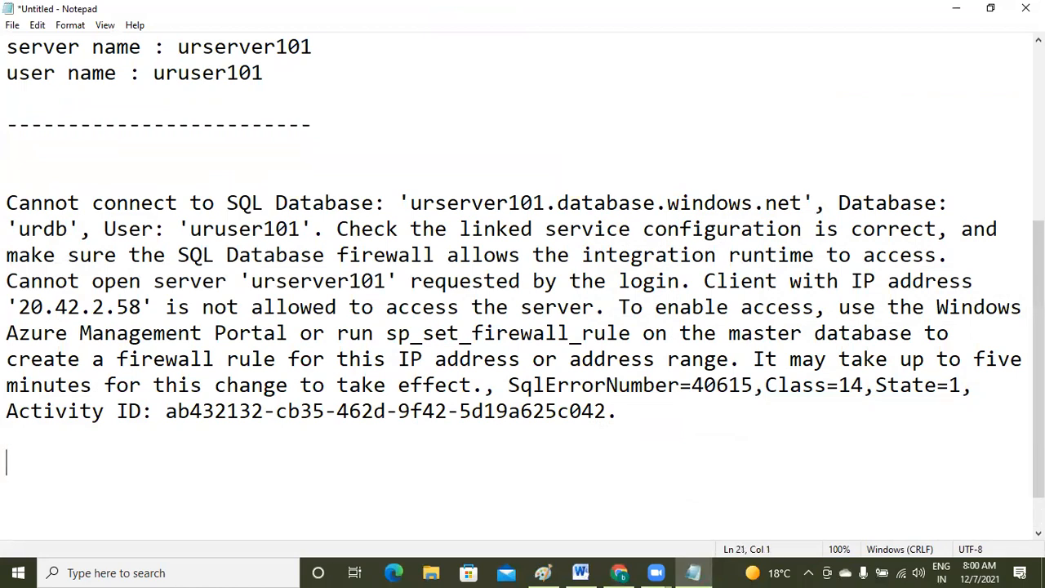
key(ctrl+v)
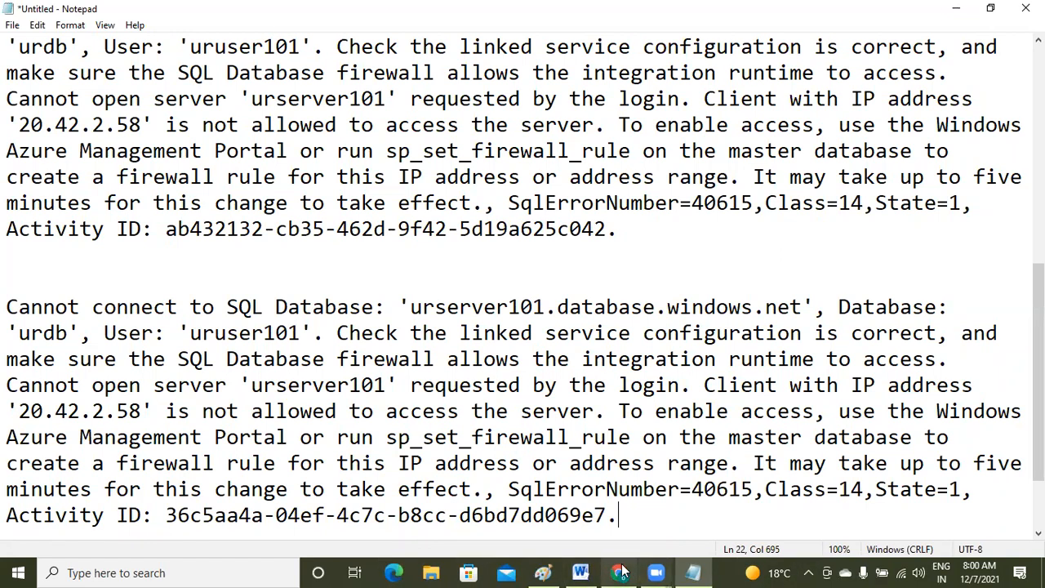
click(678, 522)
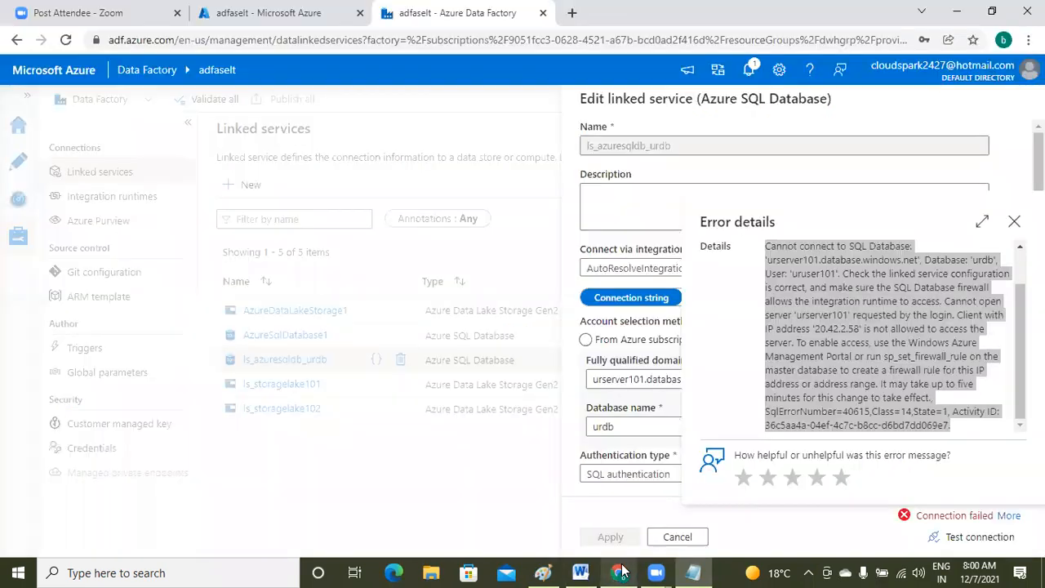
click(694, 571)
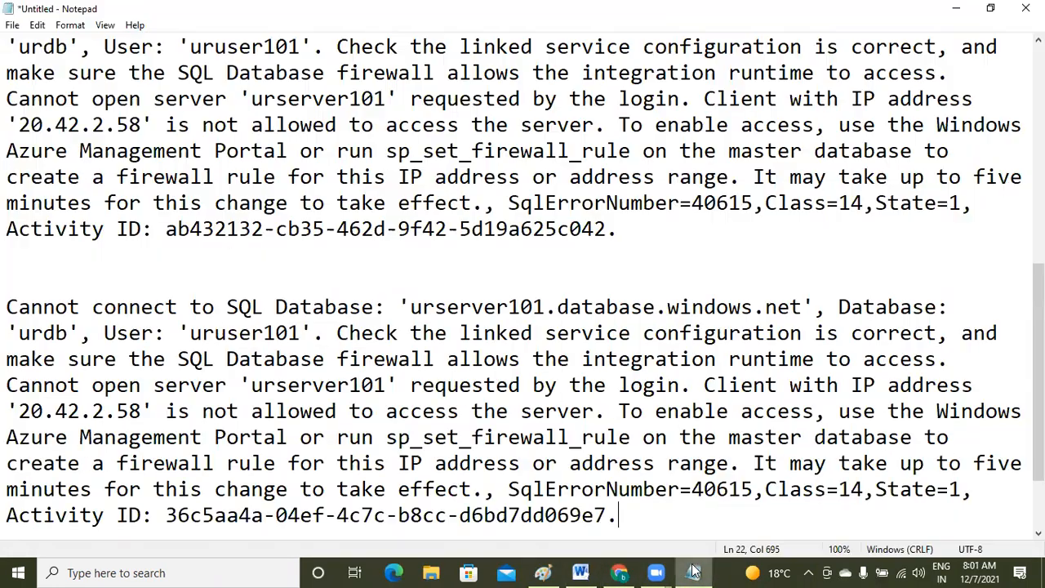
- Select the blocked client IP 20.42.2.58, then close Data Factory's error details
click(21, 406)
key(shift+Right)
key(shift+Right)
key(shift+Right)
key(shift+Right)
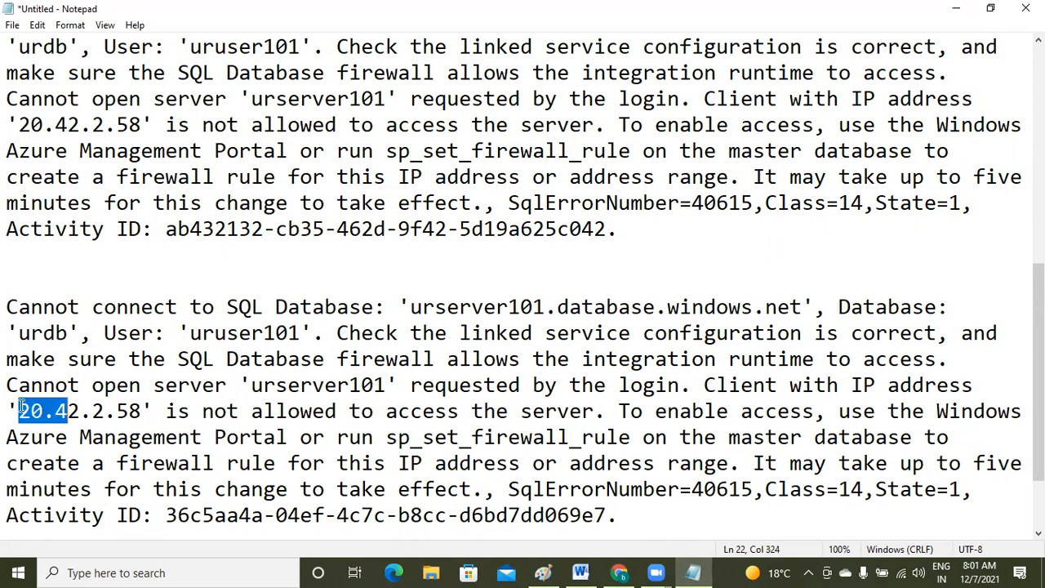
key(shift+Right)
key(shift+Right)
key(shift+Right)
key(shift+Right)
key(shift+Right)
key(shift+Right)
key(ctrl+c)
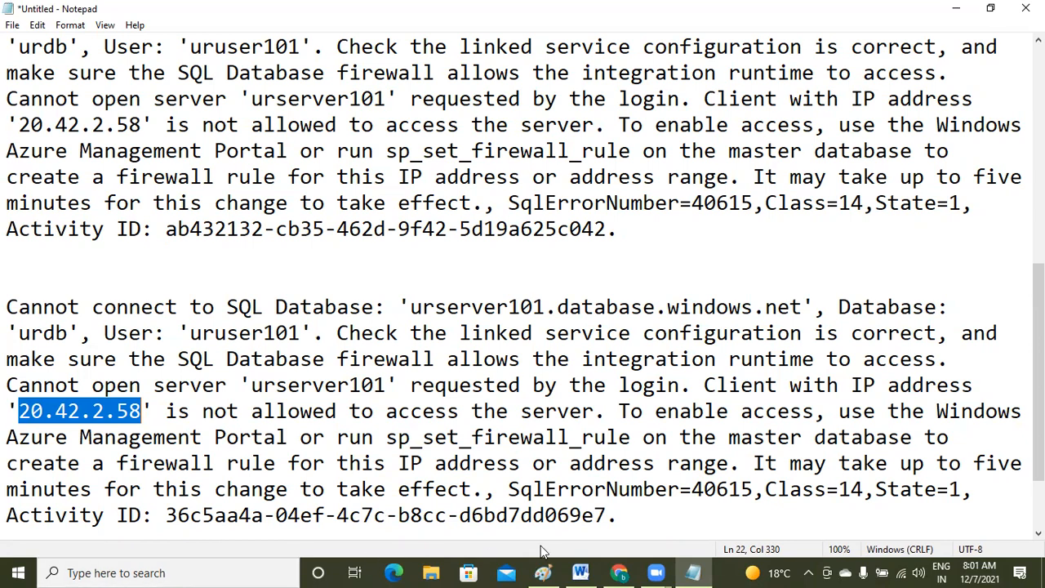
click(619, 573)
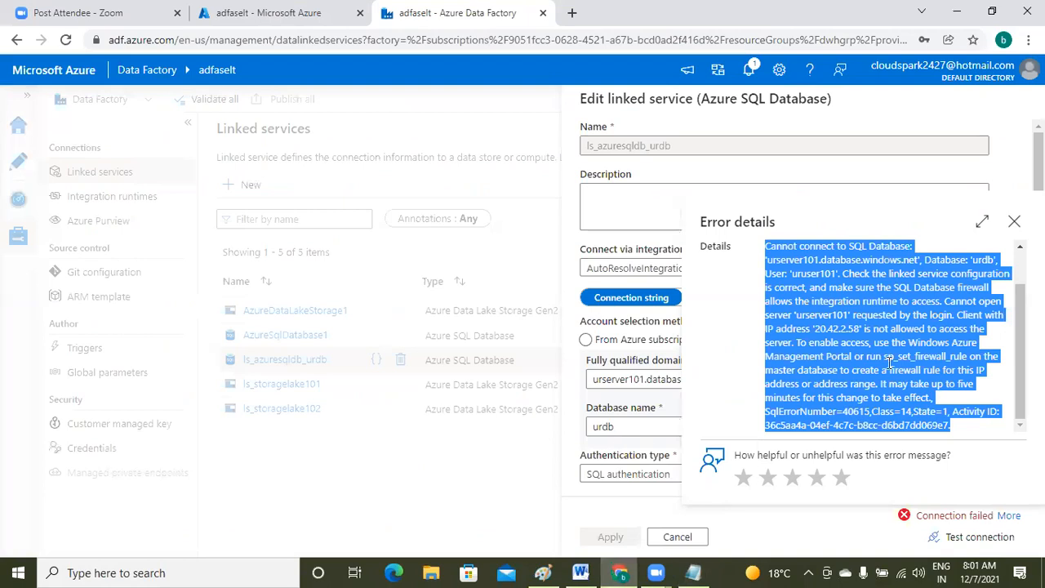
click(1015, 223)
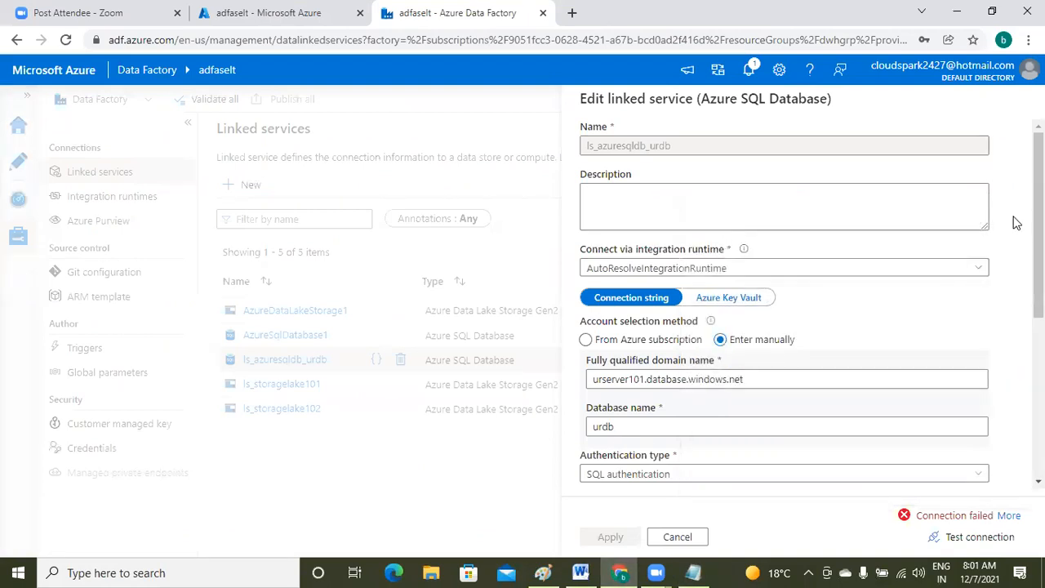
- Cancel the linked service edit and open the dwhgrp resource group in the Azure portal
click(677, 538)
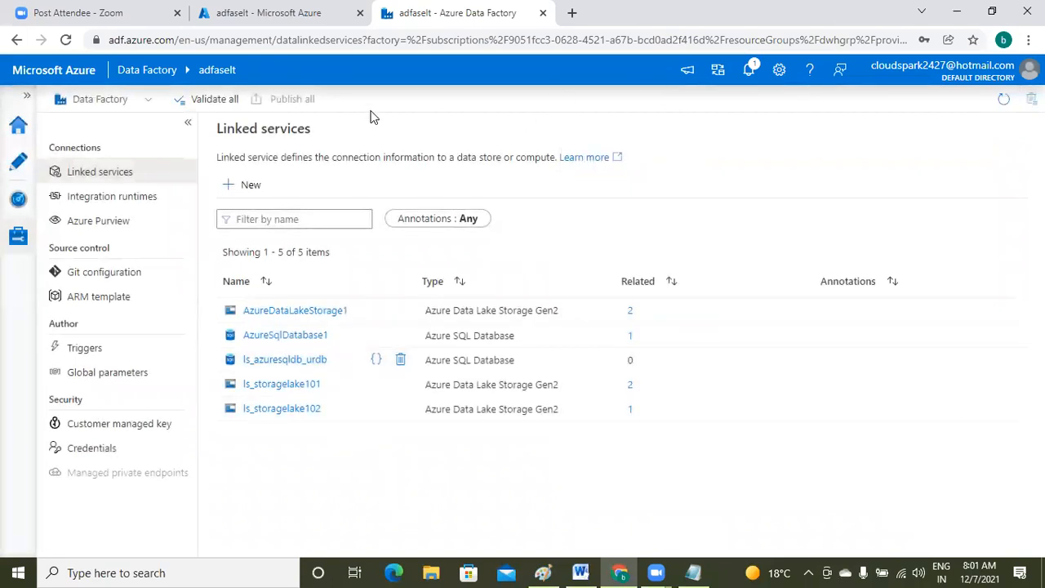
click(292, 15)
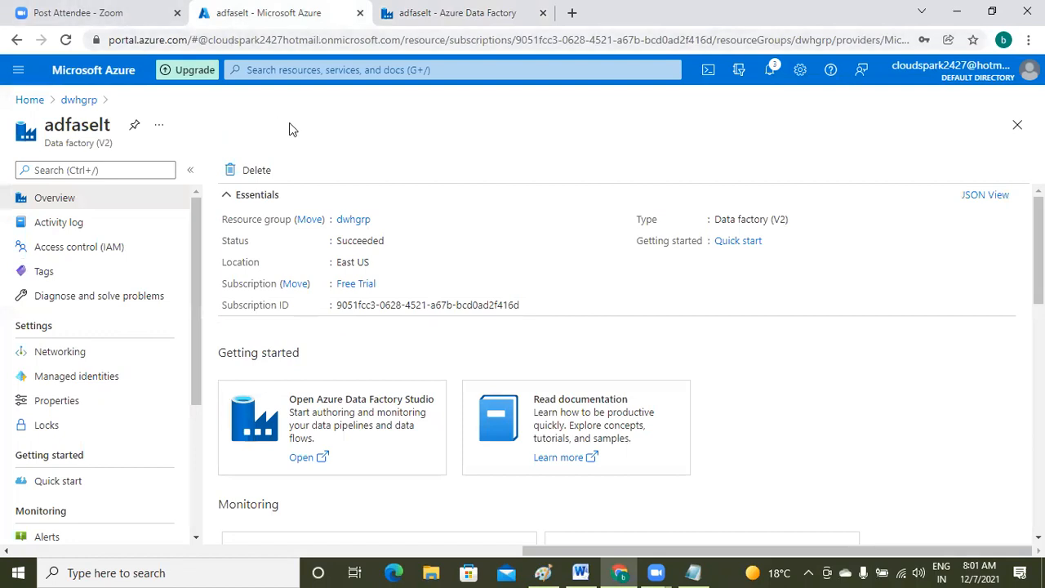
click(78, 101)
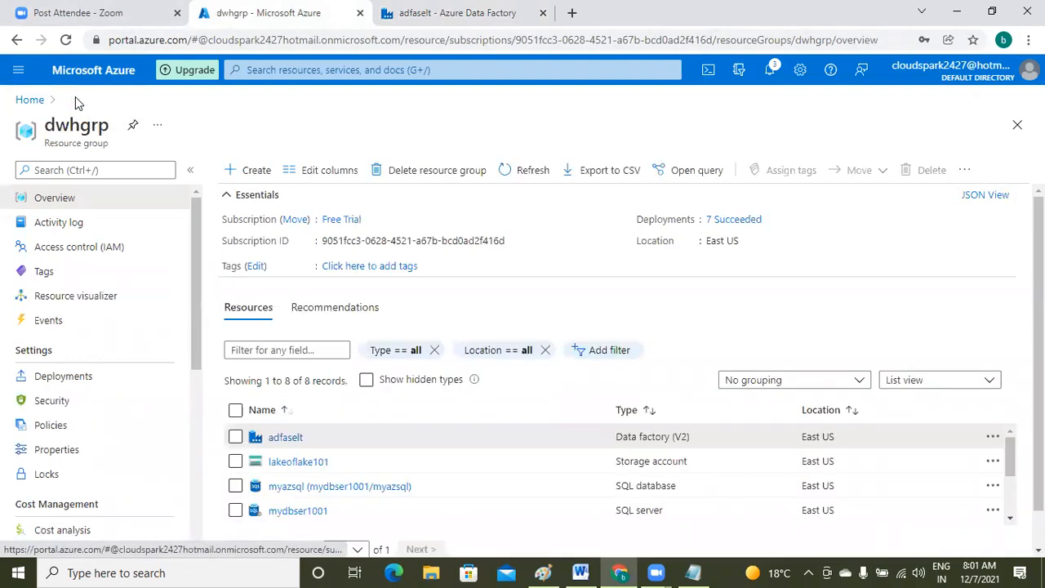
- Scroll through the dwhgrp resources and open the urdb SQL database
click(692, 572)
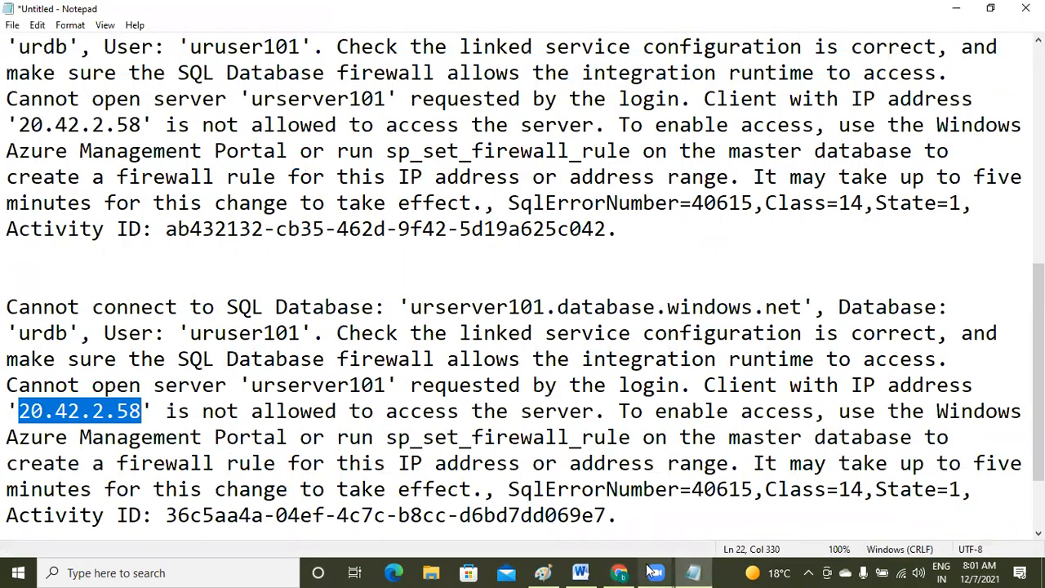
mouse_move(645, 572)
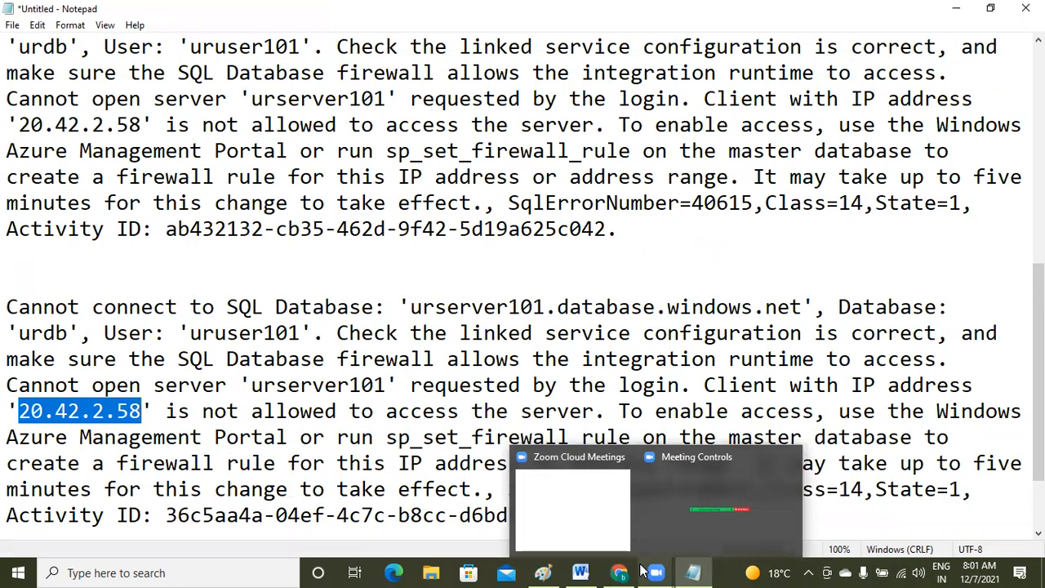
click(619, 573)
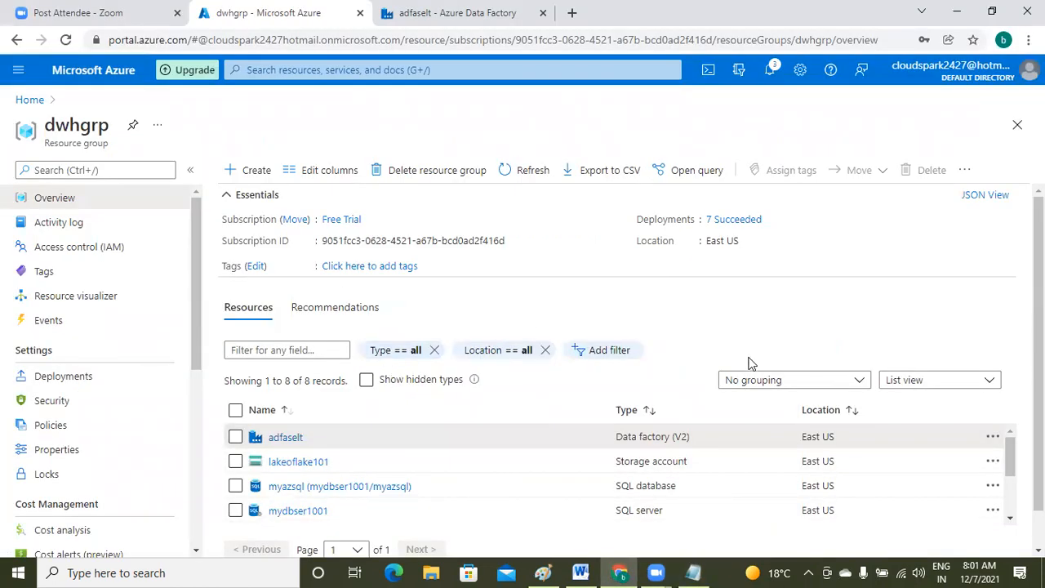
click(1010, 518)
click(1010, 518)
click(1010, 518)
click(1010, 519)
click(1011, 519)
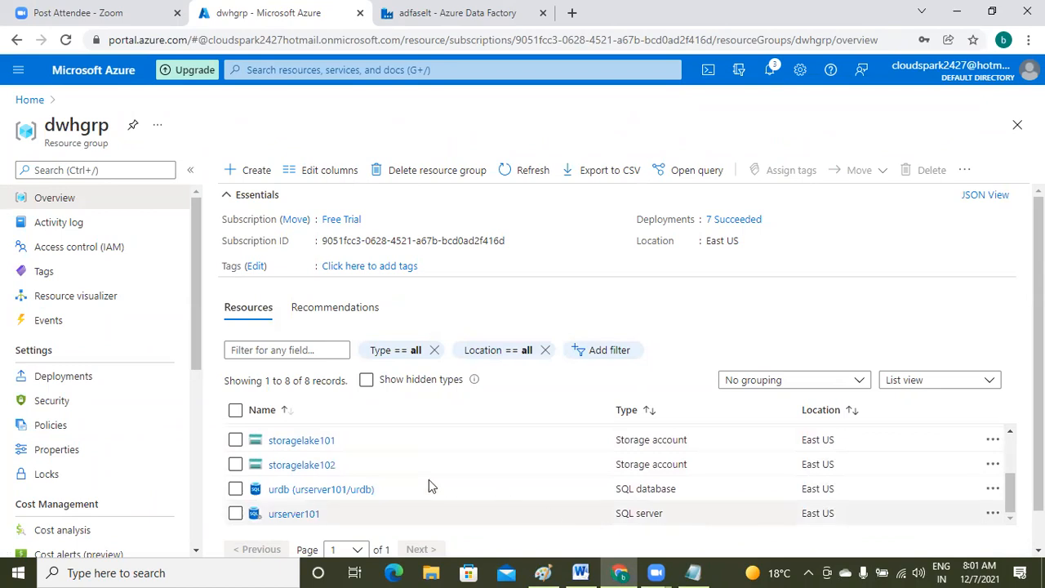
click(329, 490)
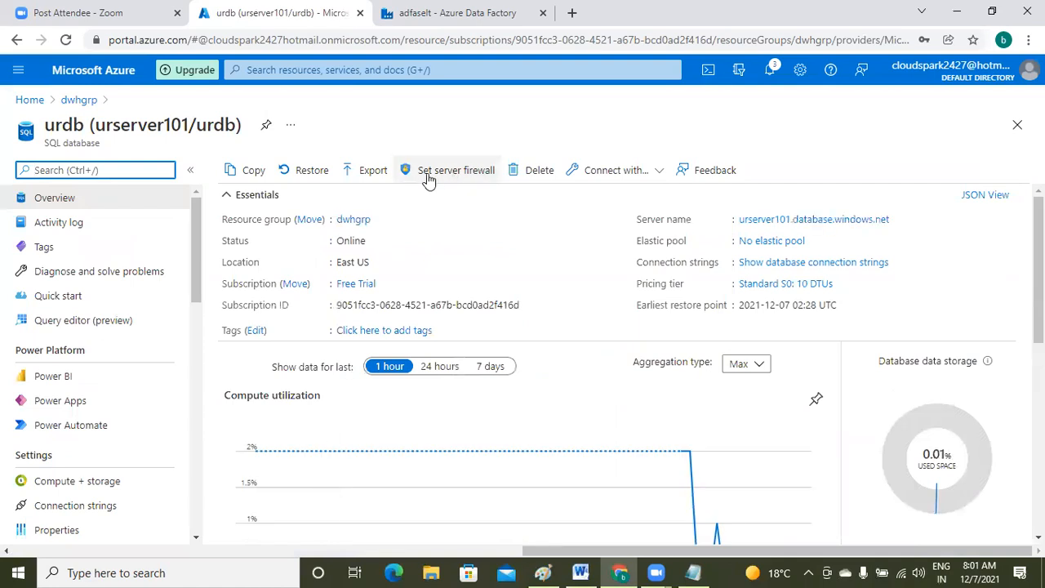
- In urserver101's firewall settings, add a rule forLinkedService with end IP 20.42.2.58
click(472, 178)
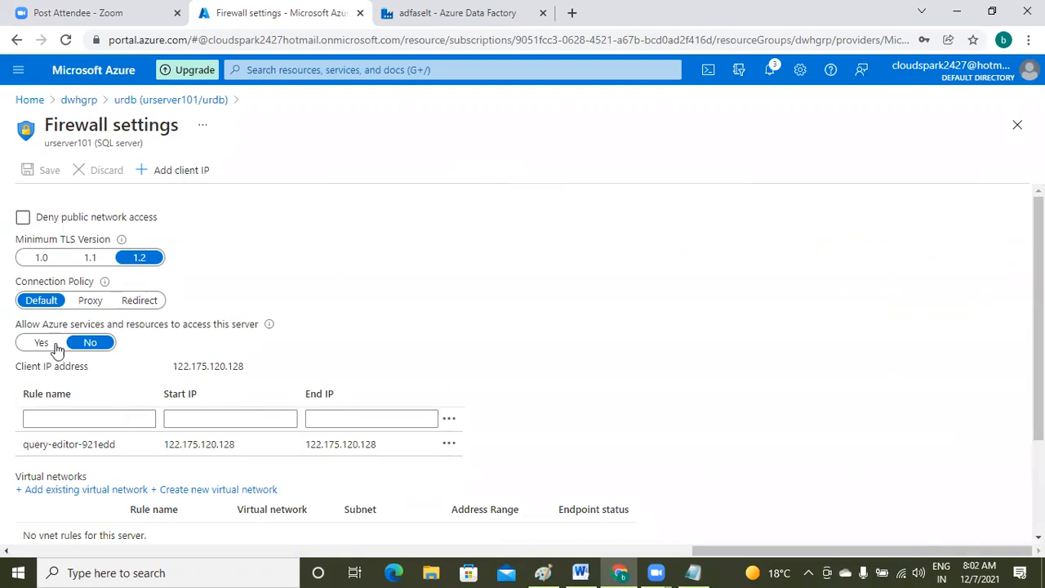
click(51, 418)
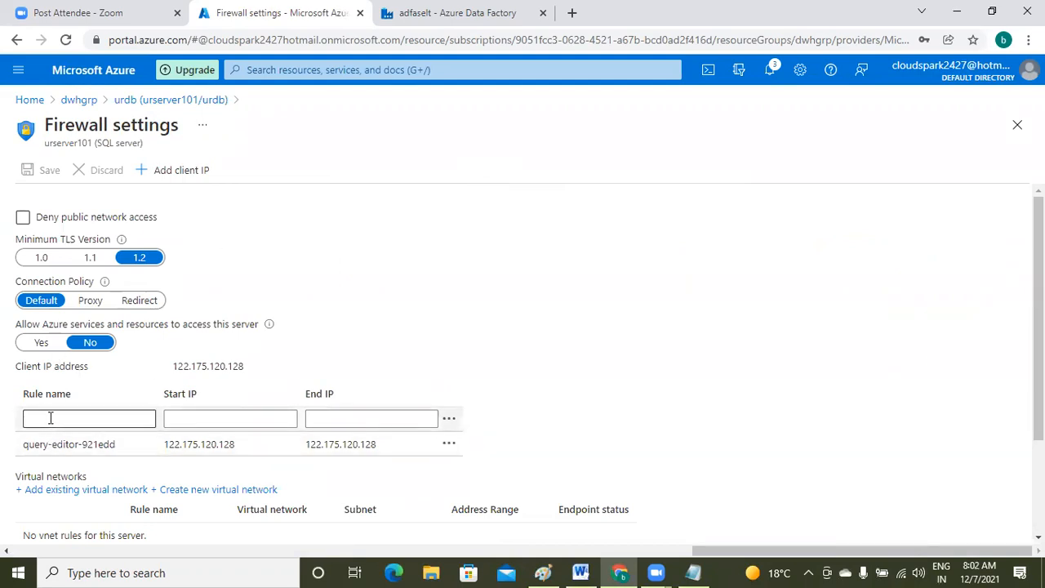
click(51, 418)
text(for)
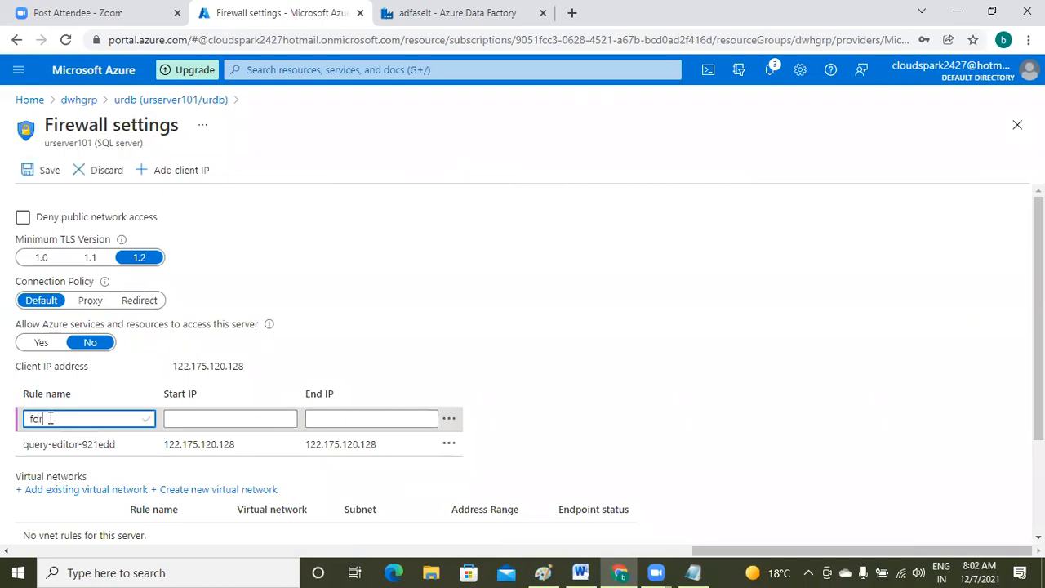
text(Lake)
text(dSer)
text(vice)
click(345, 419)
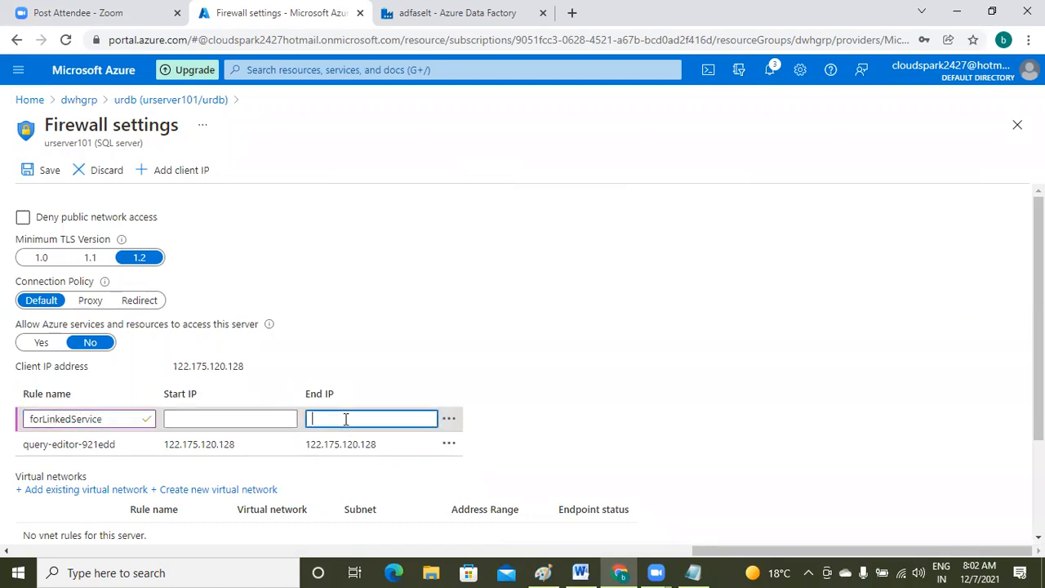
key(ctrl+v)
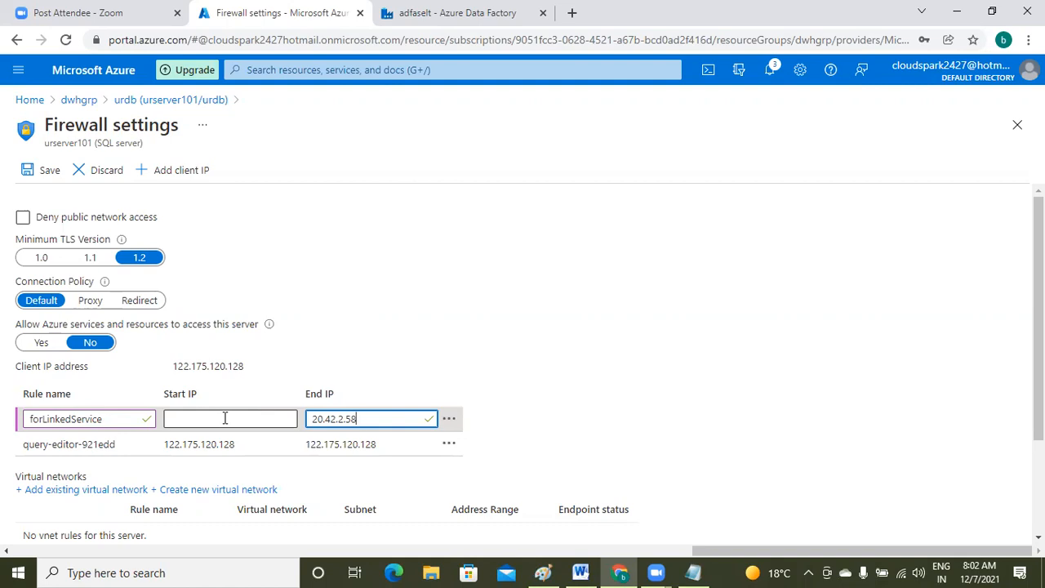
- Set the rule's start IP to 20.42.0.0 and save the firewall settings
click(219, 416)
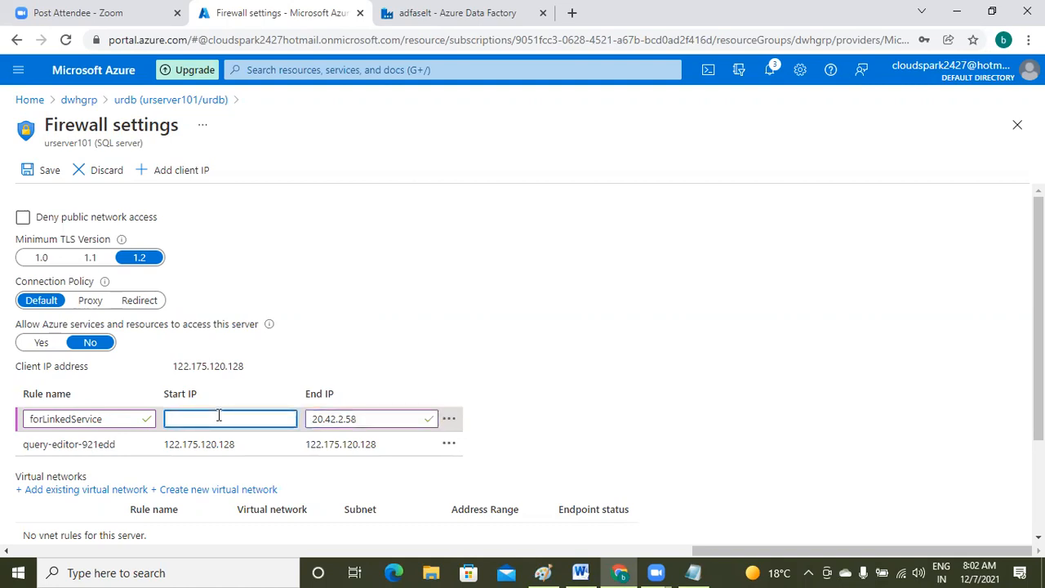
key(ctrl+v)
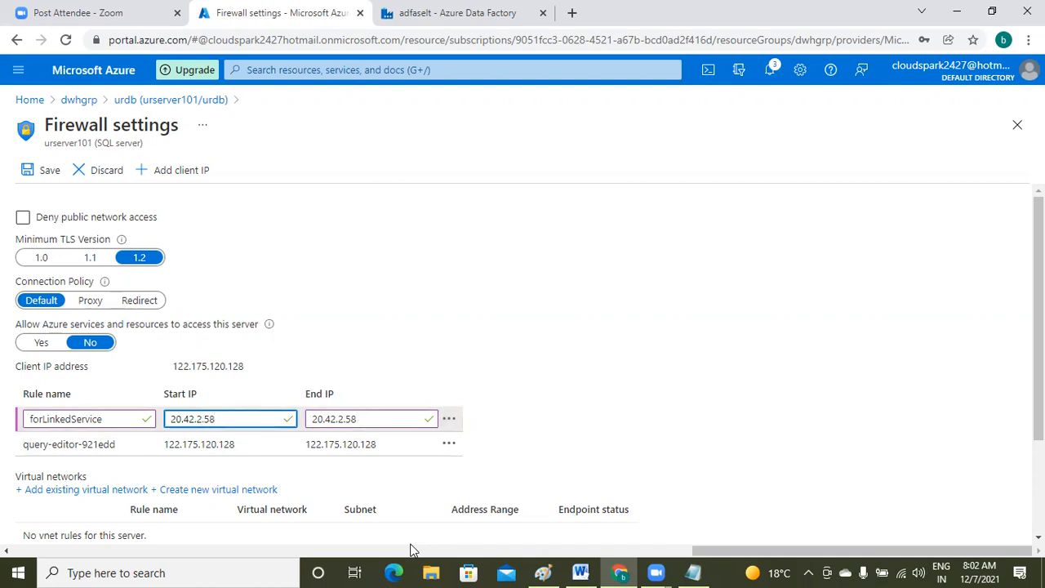
key(BackSpace)
text(0)
key(BackSpace)
key(BackSpace)
key(BackSpace)
text(.0)
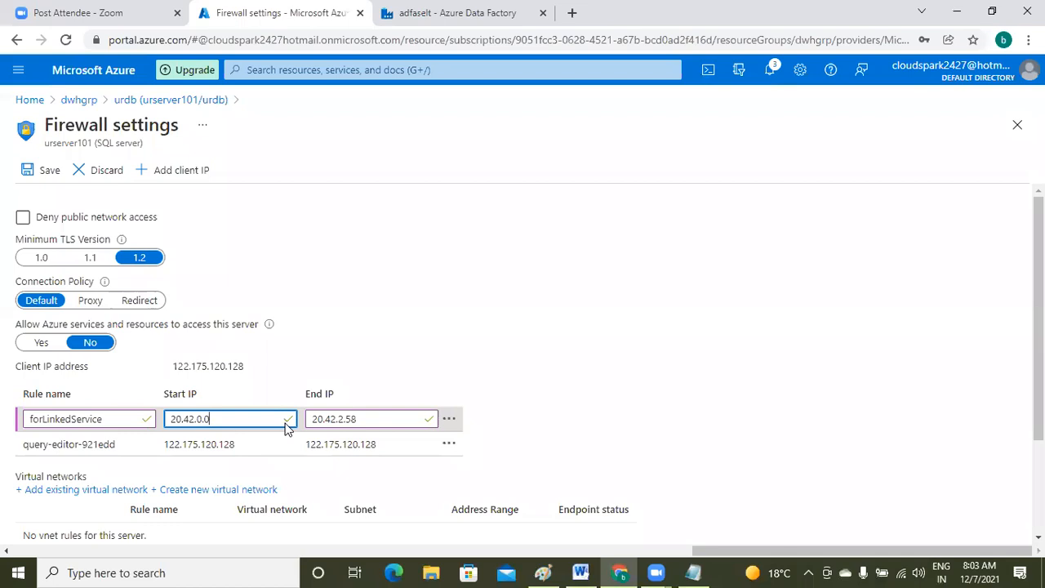
click(36, 168)
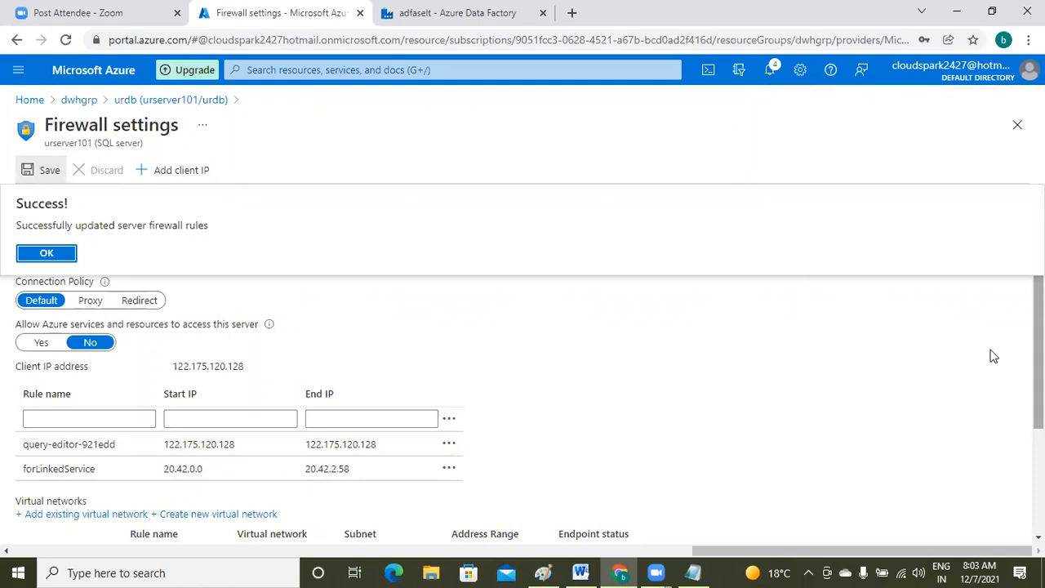
- Back in Data Factory, reopen ls_azuresqldb_urdb and rerun its connection test
click(427, 23)
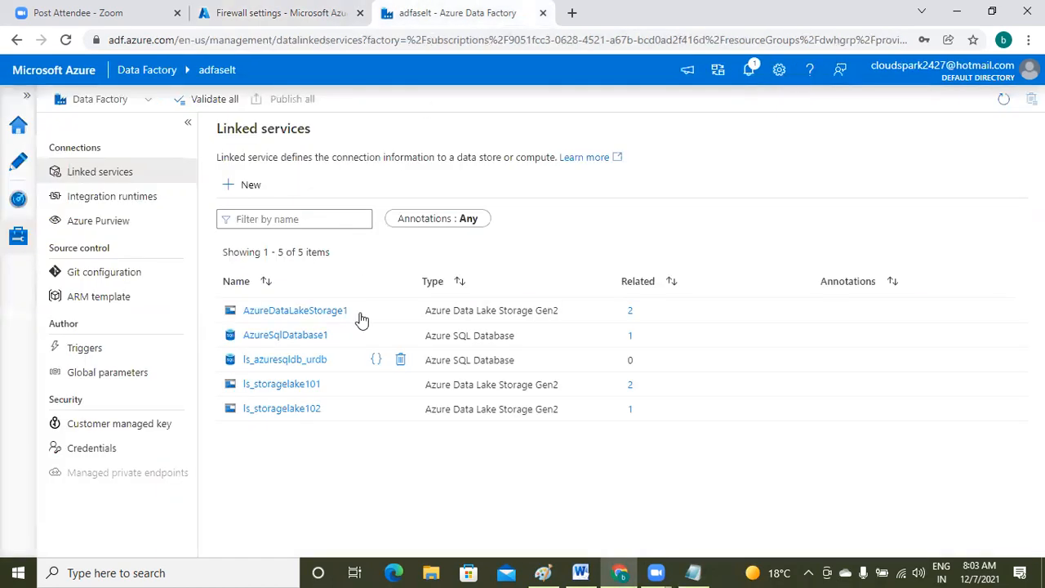
click(308, 362)
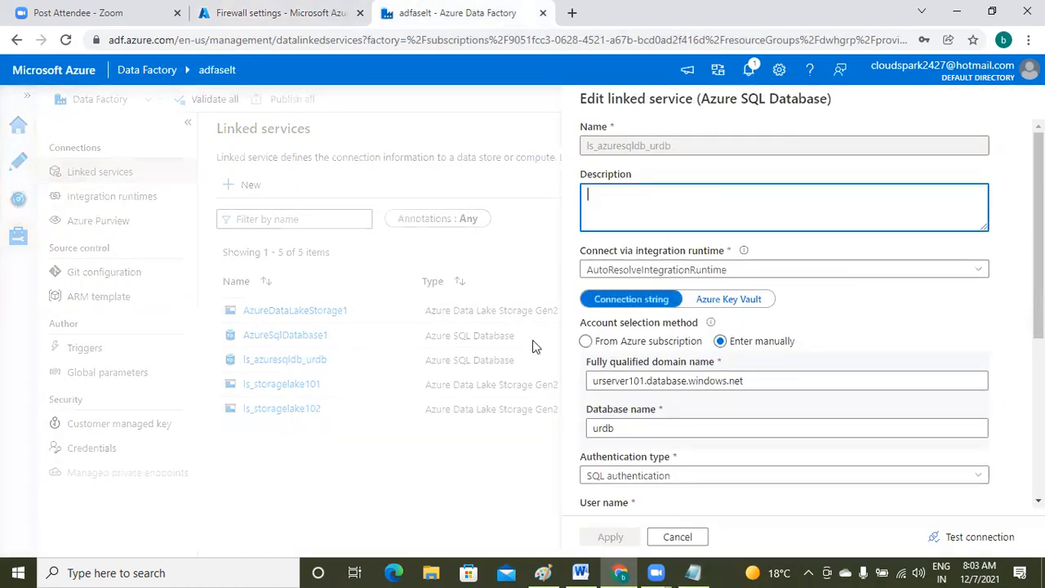
click(968, 542)
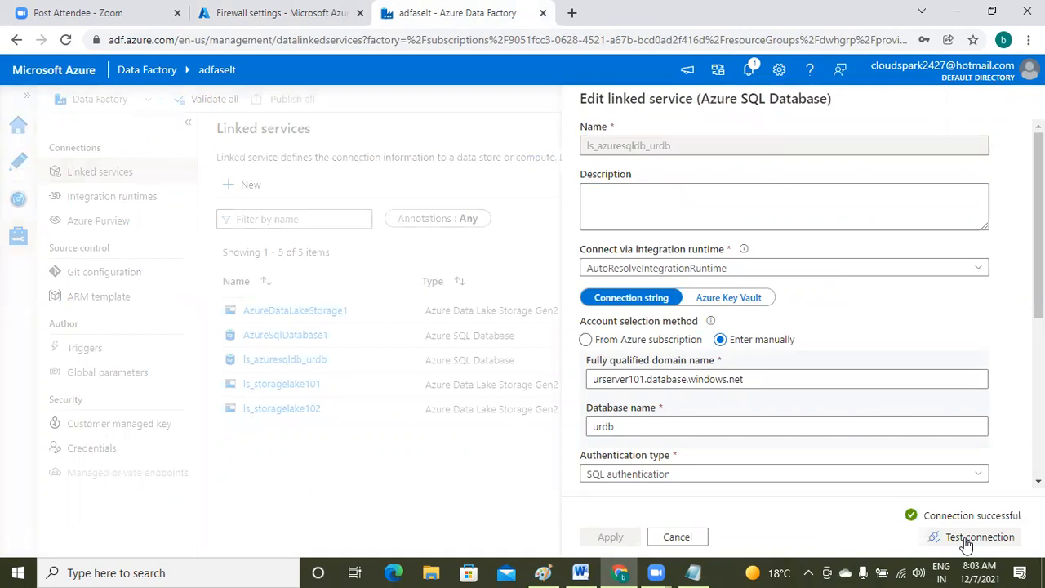
- Under the error notes, add 'solution:' with 'add range of ips to firewall settings.' and a dashed separator line
click(693, 572)
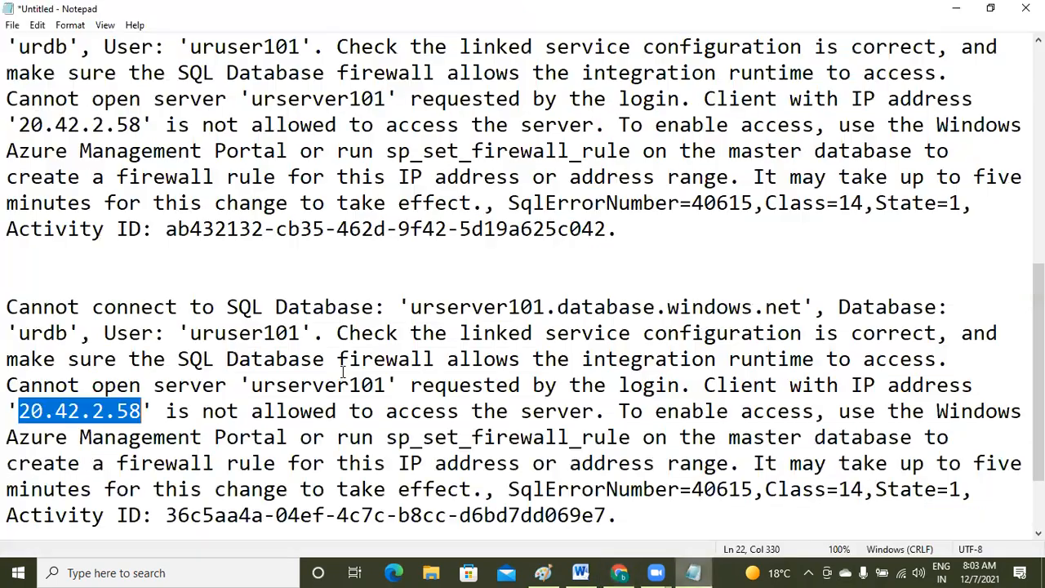
click(678, 515)
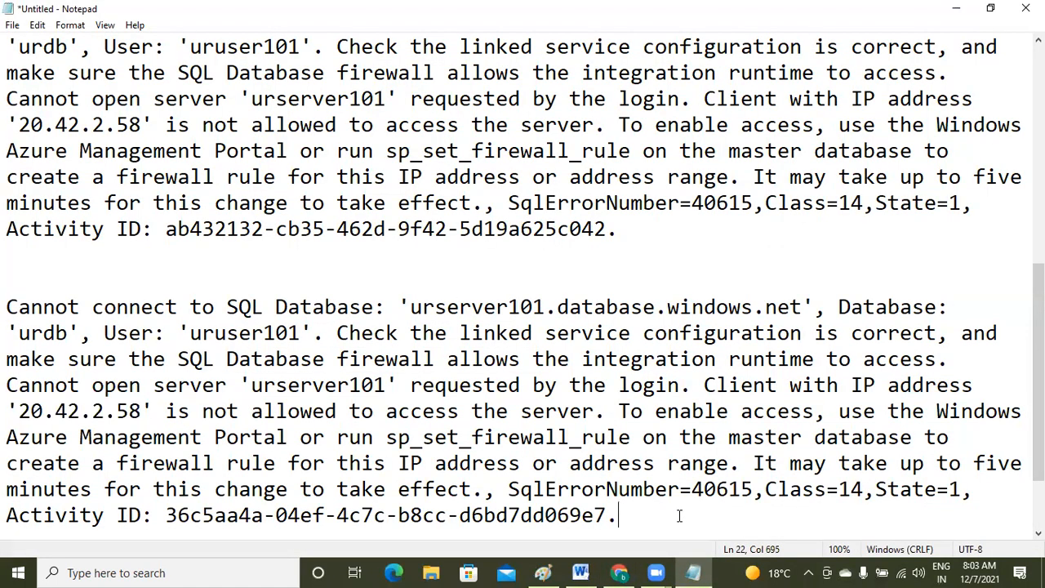
key(Return)
key(Return)
key(Return)
text(sol)
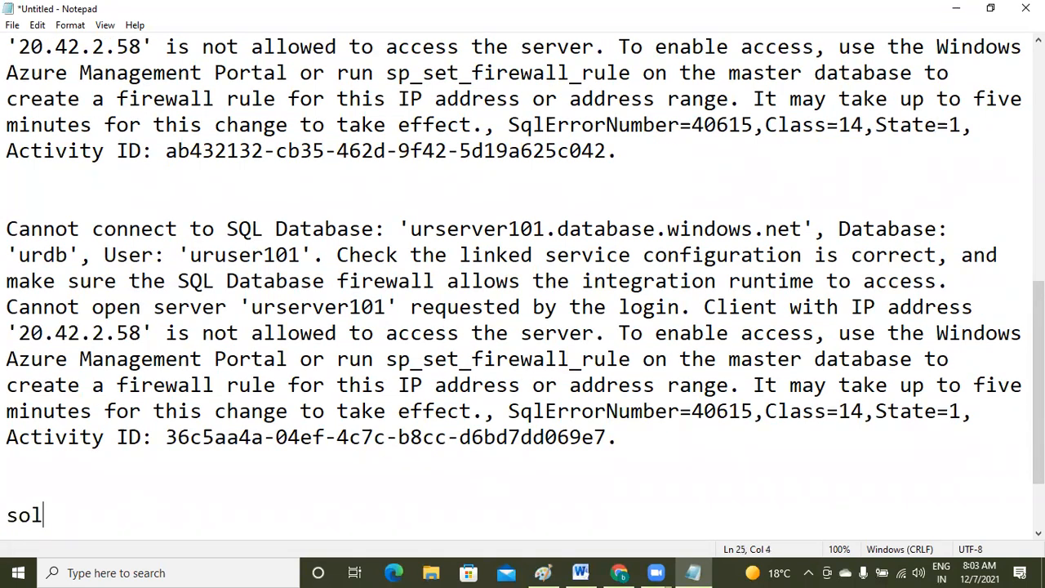
text(ution:)
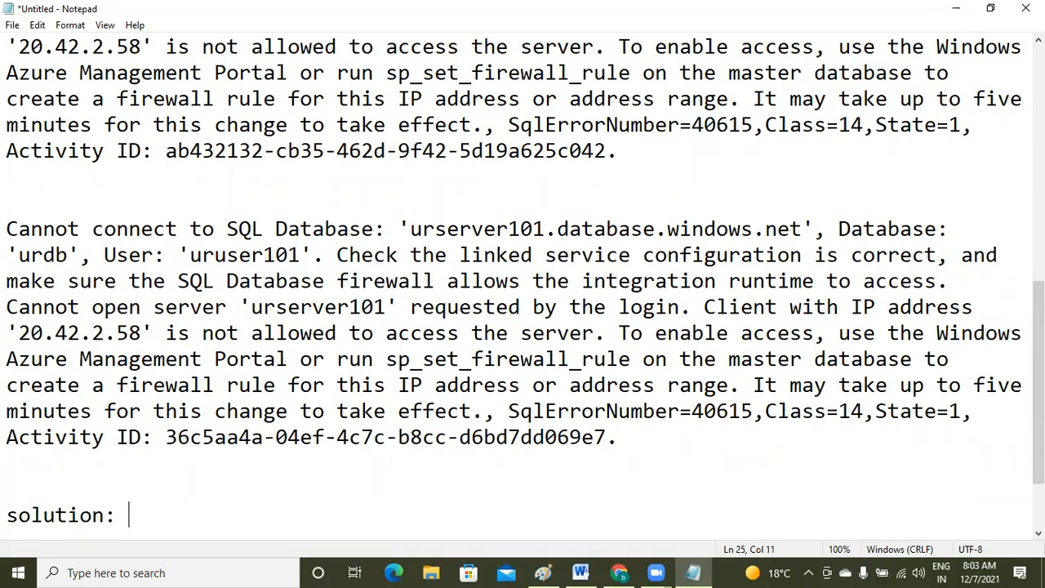
key(Return)
text(add range )
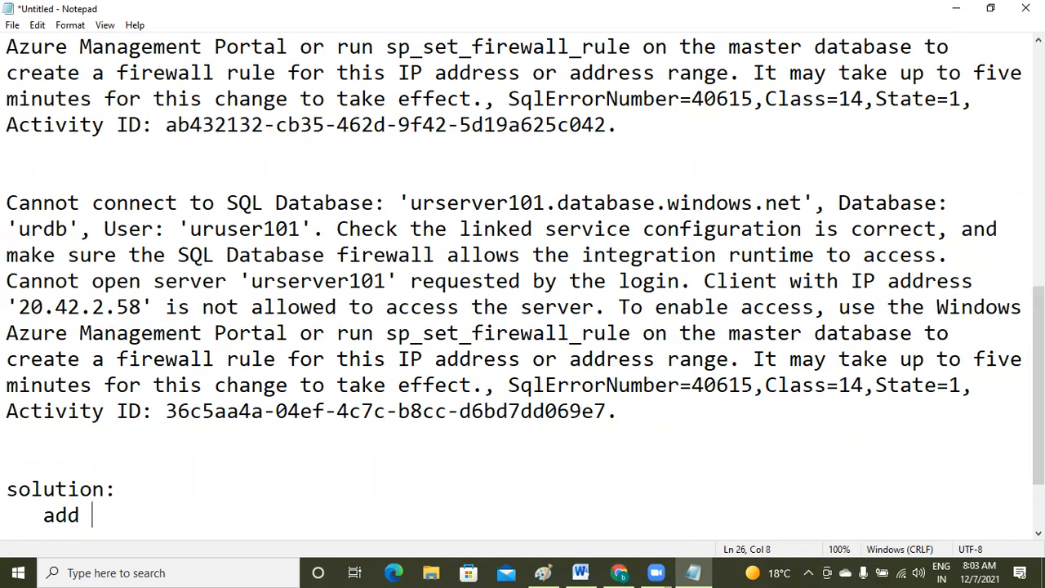
text(of )
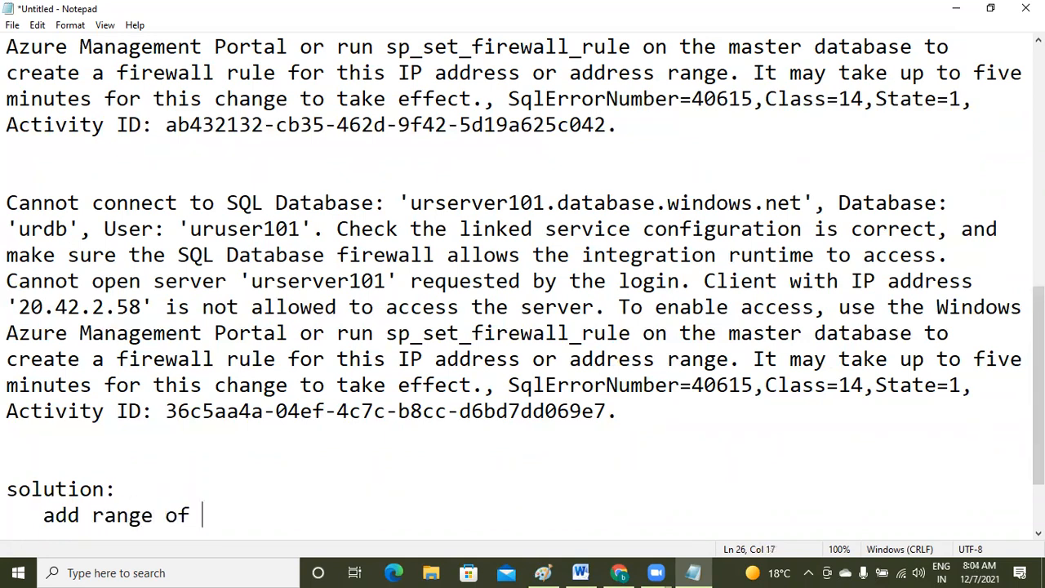
text(ips to )
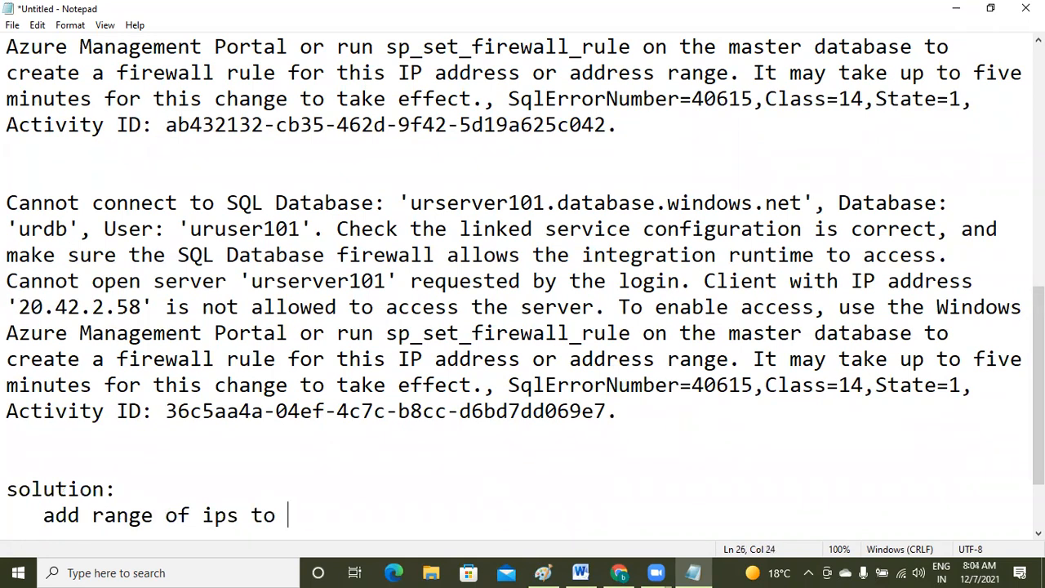
text(fire ware)
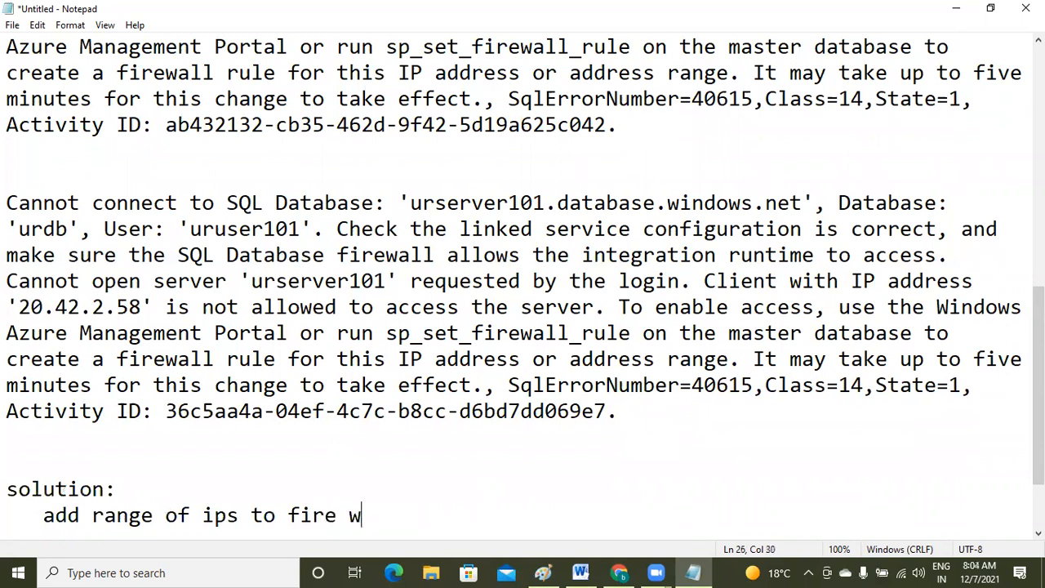
key(BackSpace)
key(BackSpace)
text(l)
key(BackSpace)
key(BackSpace)
key(BackSpace)
key(BackSpace)
text(wall settings.)
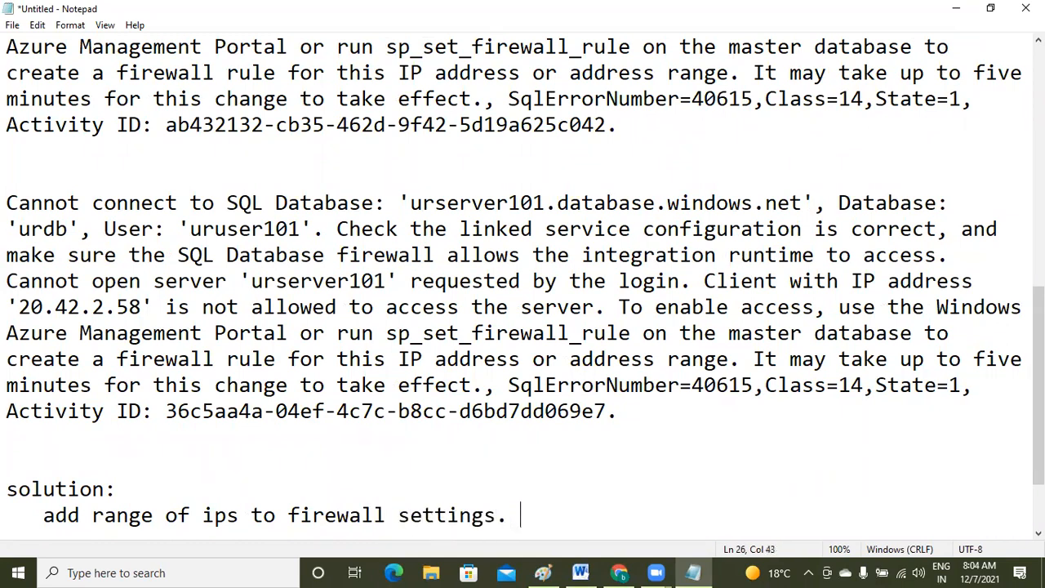
key(Return)
key(Return)
text(----------------------------------------------------------)
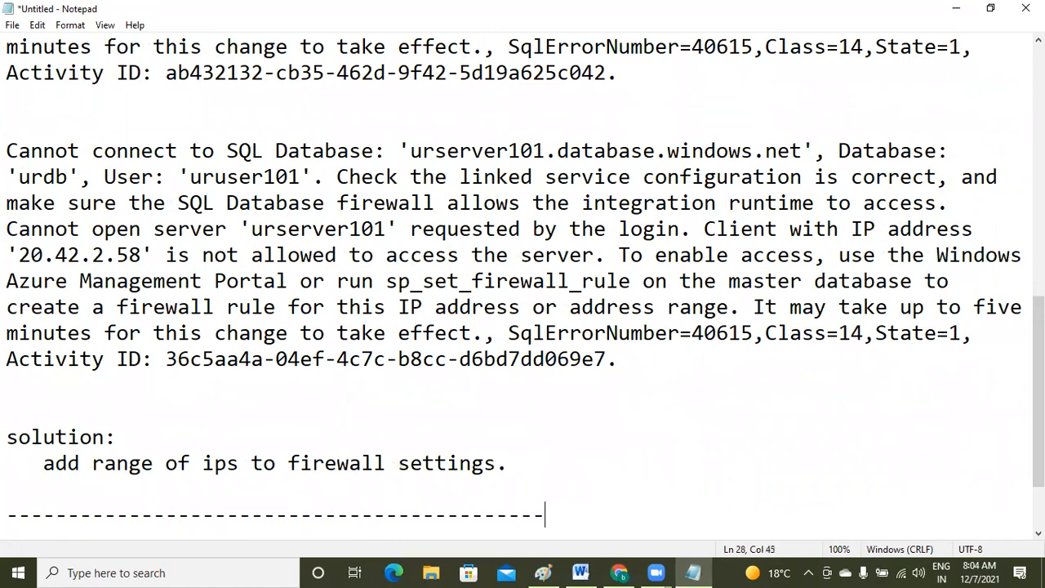
text(--)
- Review the session 9 plan's step 2 lines, highlighting the 'sql' and 'data lake' wording
key(Up)
key(ctrl+Home)
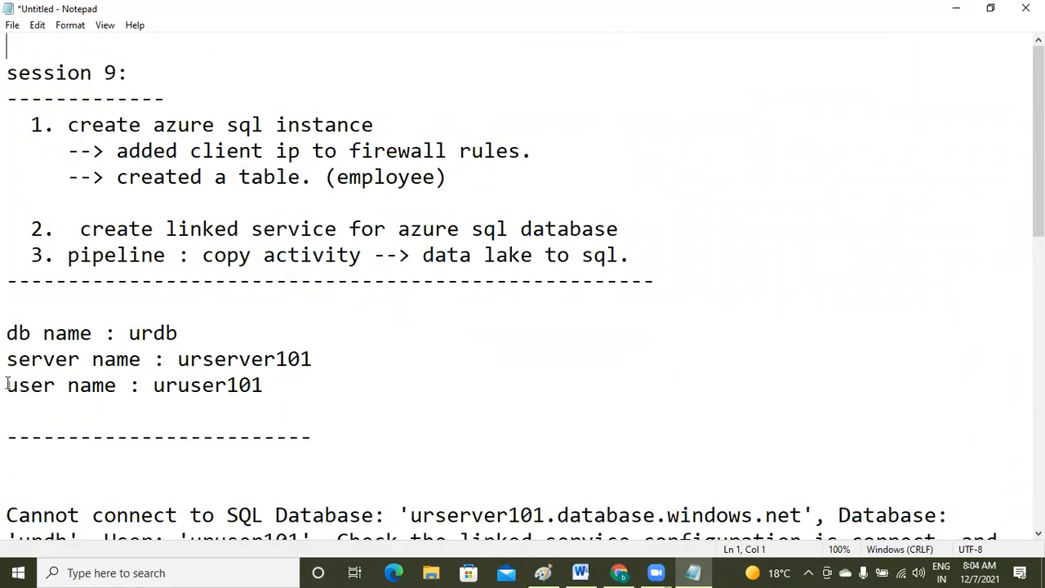
click(9, 236)
triple_click(9, 232)
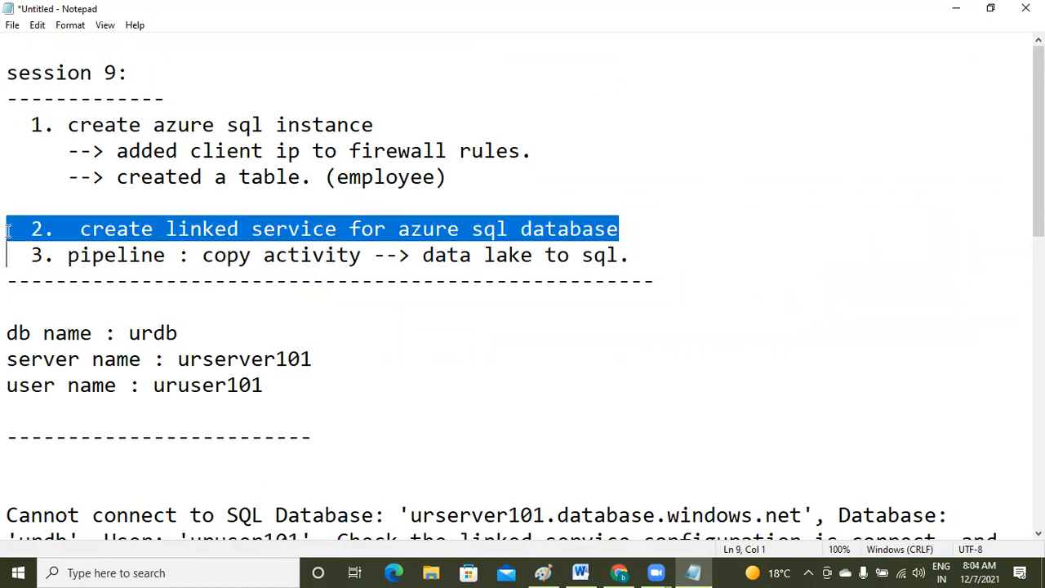
key(Right)
key(shift+Down)
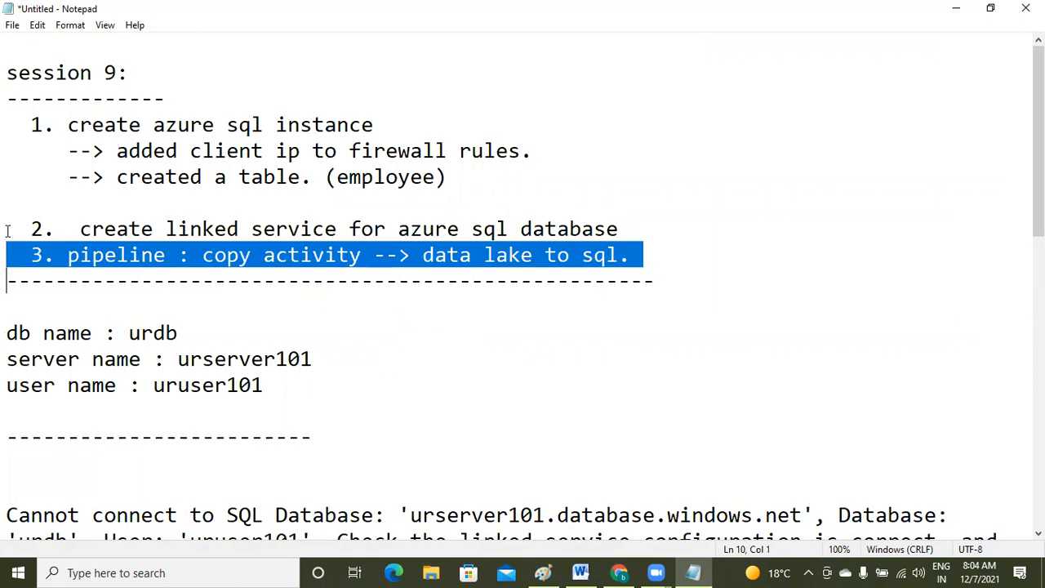
click(599, 353)
click(591, 258)
key(Left)
key(shift+Right)
key(shift+Right)
key(shift+Right)
key(shift+Right)
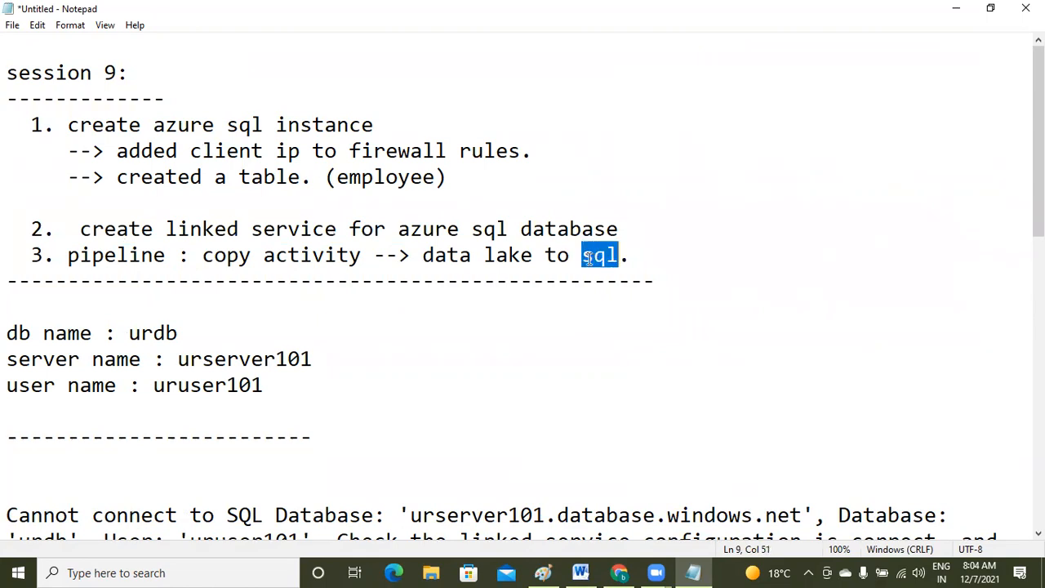
key(Left)
key(Left)
key(Left)
key(Left)
key(Left)
key(Left)
key(Left)
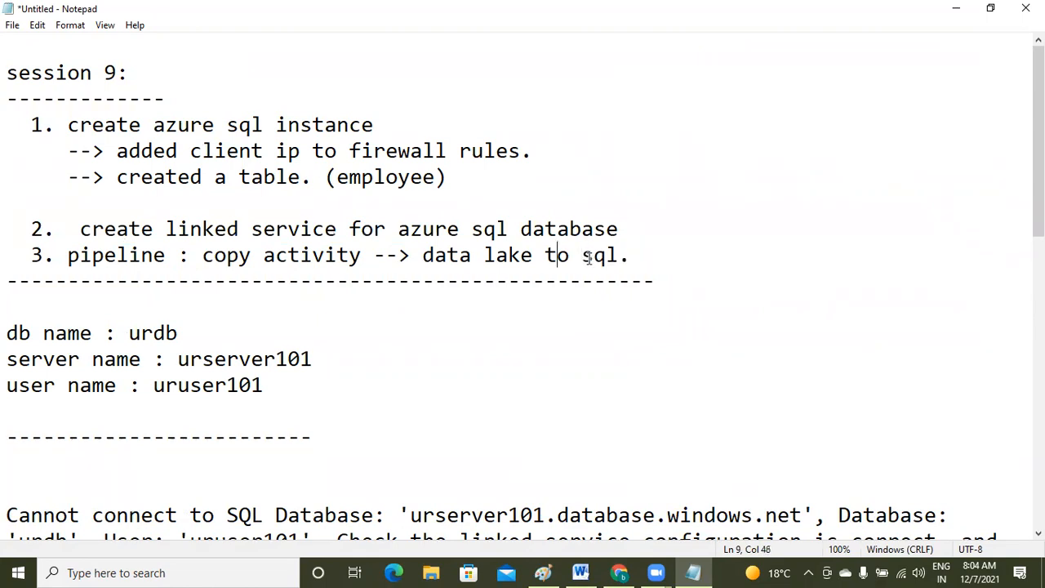
key(Right)
key(Right)
key(Right)
key(shift+Left)
key(shift+Left)
key(shift+Left)
key(shift+Left)
key(shift+Left)
key(shift+Left)
key(shift+Left)
key(shift+Left)
key(shift+Left)
key(shift+Left)
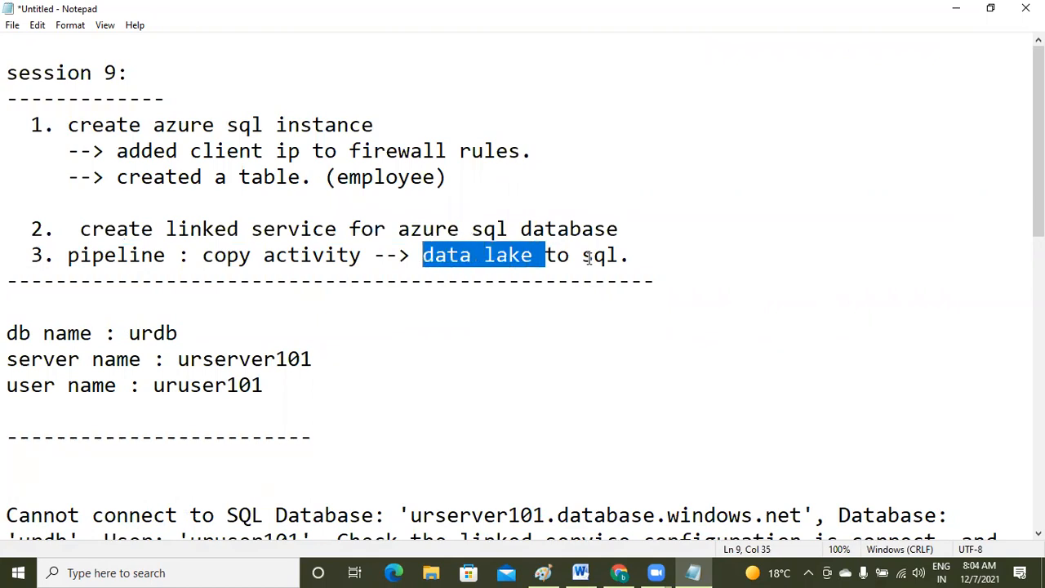
key(Right)
key(Right)
key(Right)
key(Right)
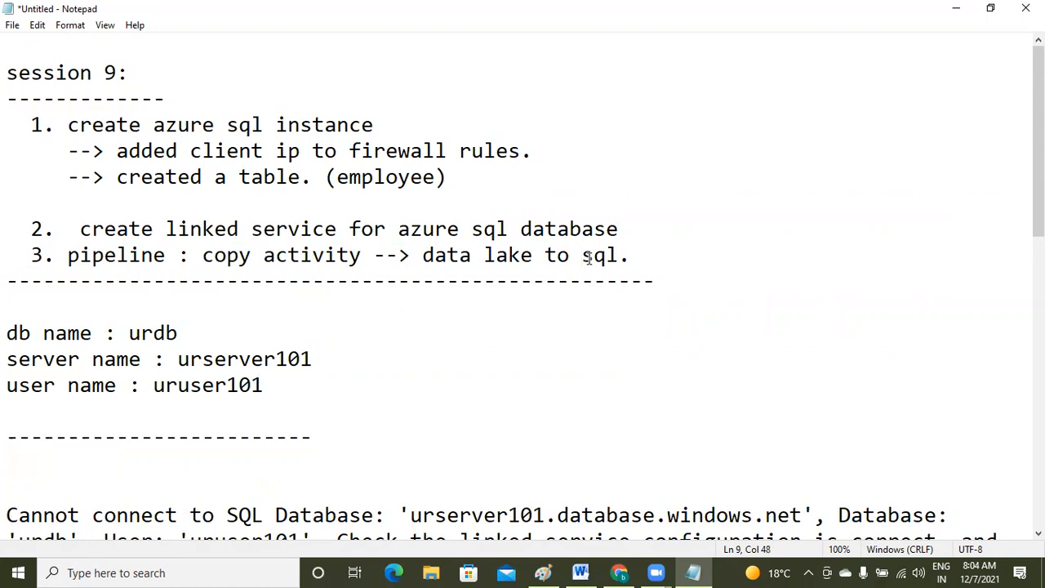
- Insert '3. create data set for sql table.' as a new line after step 2
click(641, 225)
key(Return)
text(3. cr)
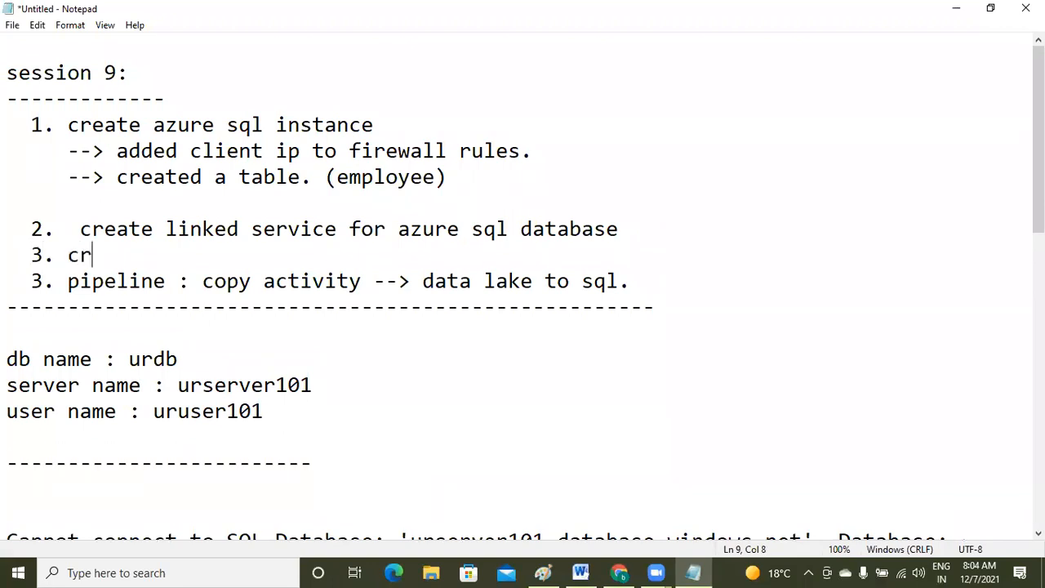
text(eate data)
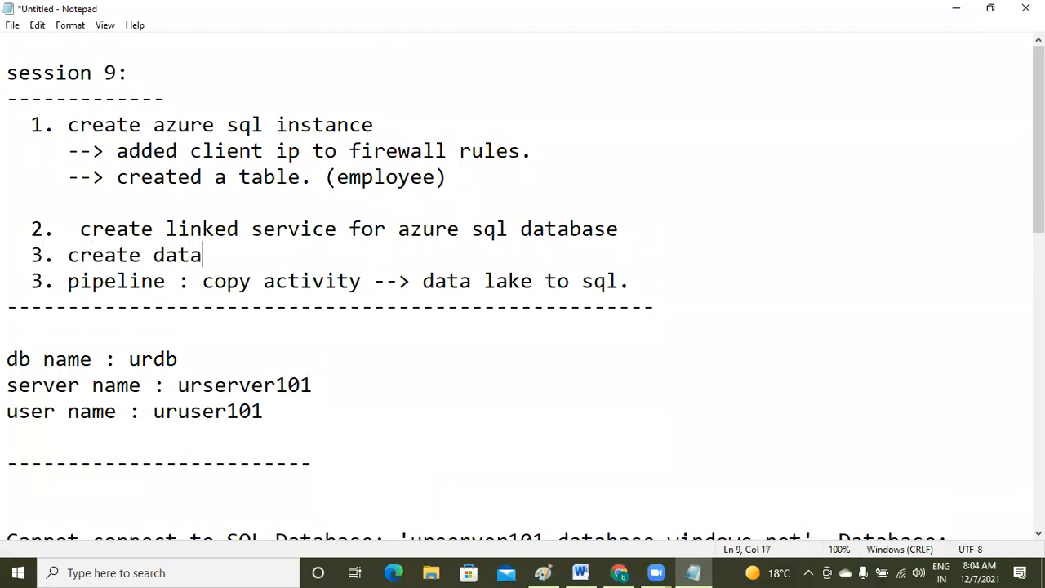
text( set for sql table.)
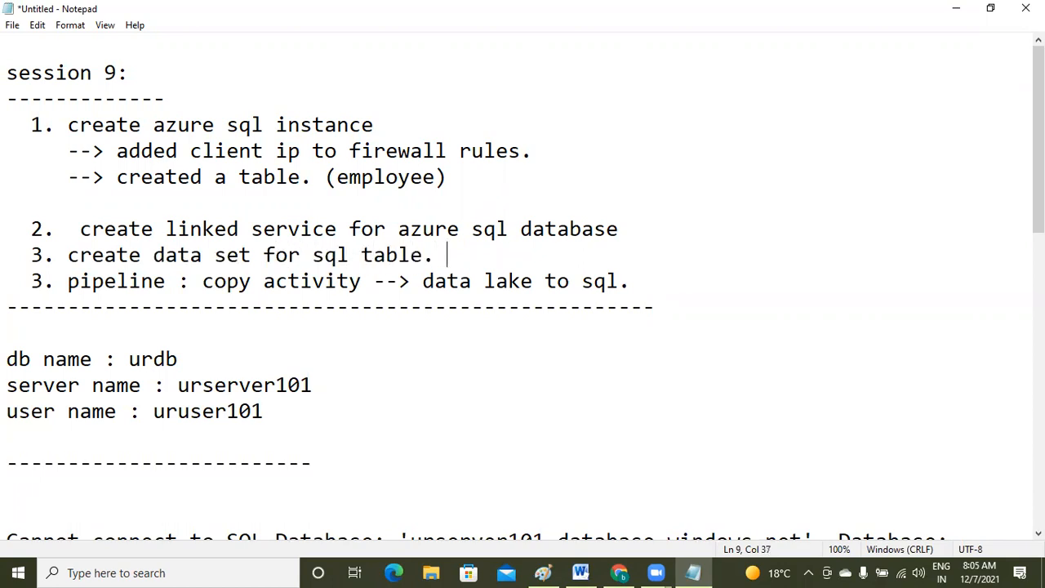
- Back in Data Factory, cancel the Edit linked service panel and switch to the Author view
click(619, 573)
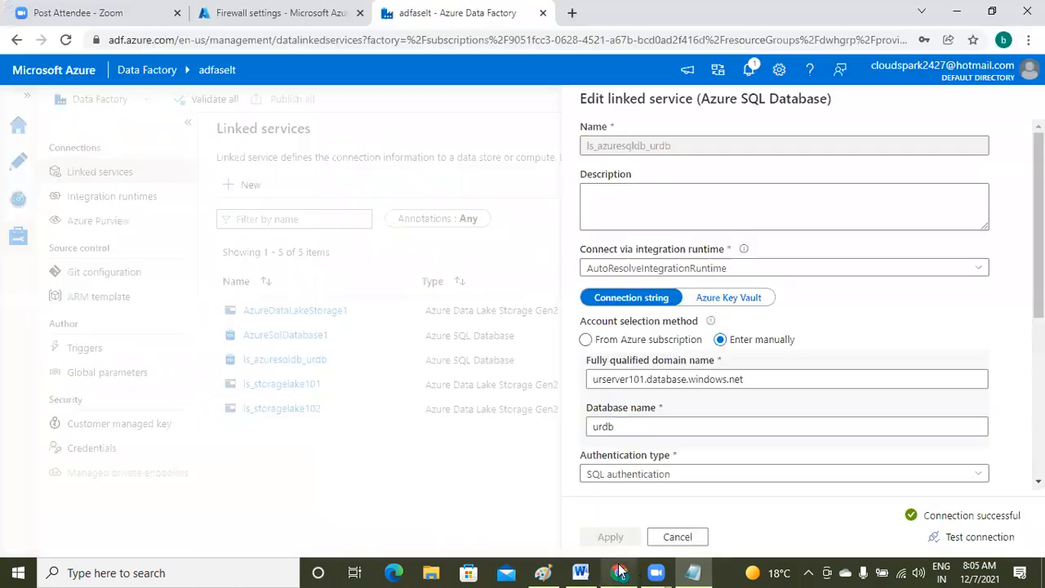
click(678, 536)
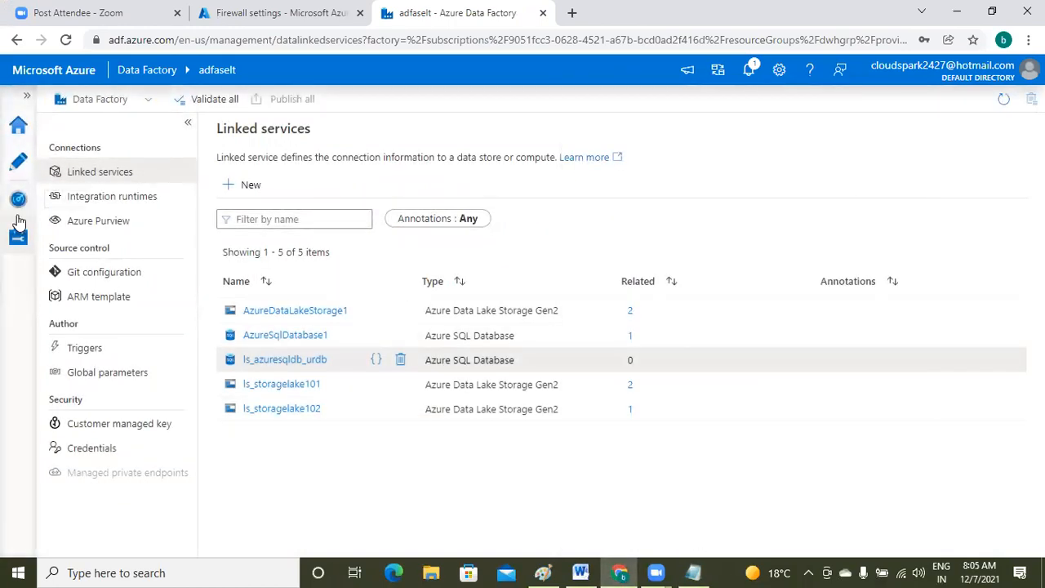
click(20, 163)
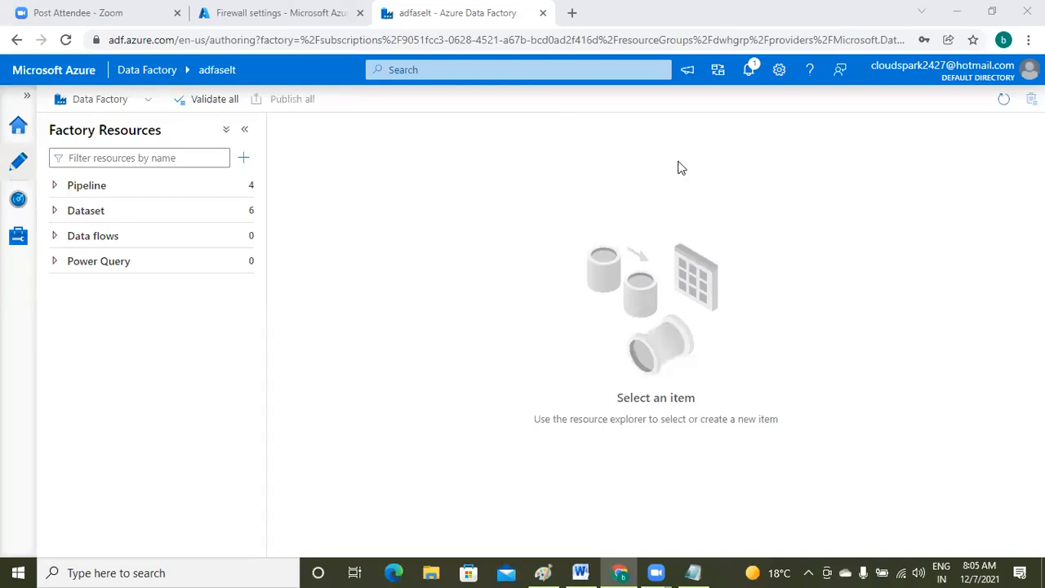
- Expand the Dataset folder in Factory Resources to list the six existing datasets
click(662, 308)
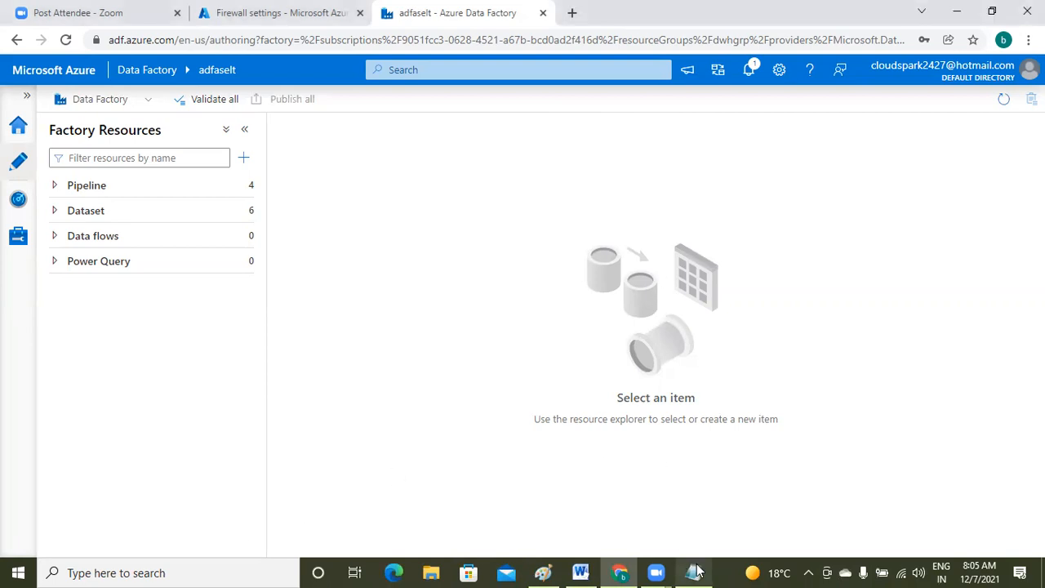
mouse_move(695, 572)
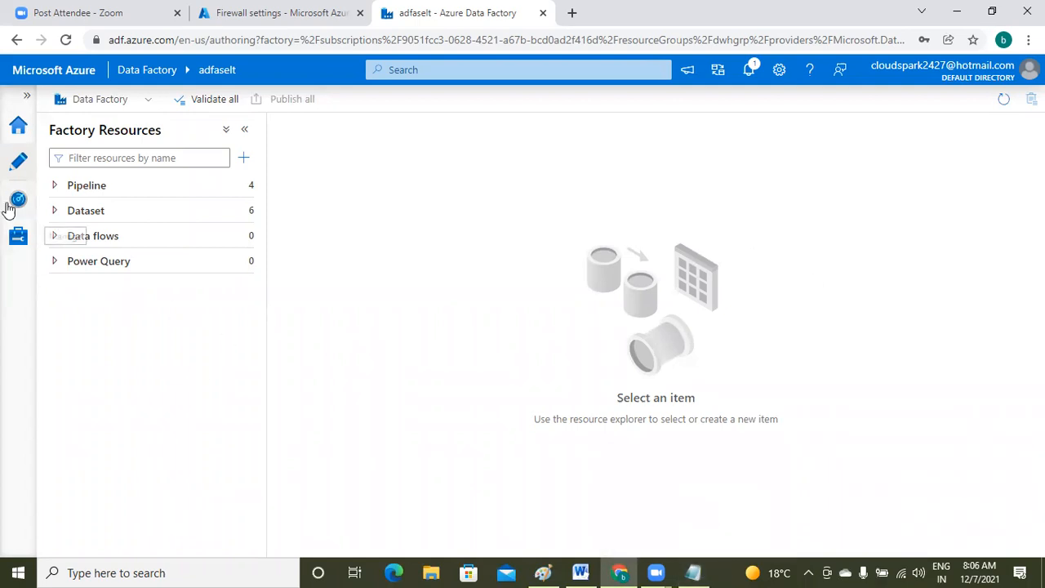
click(54, 212)
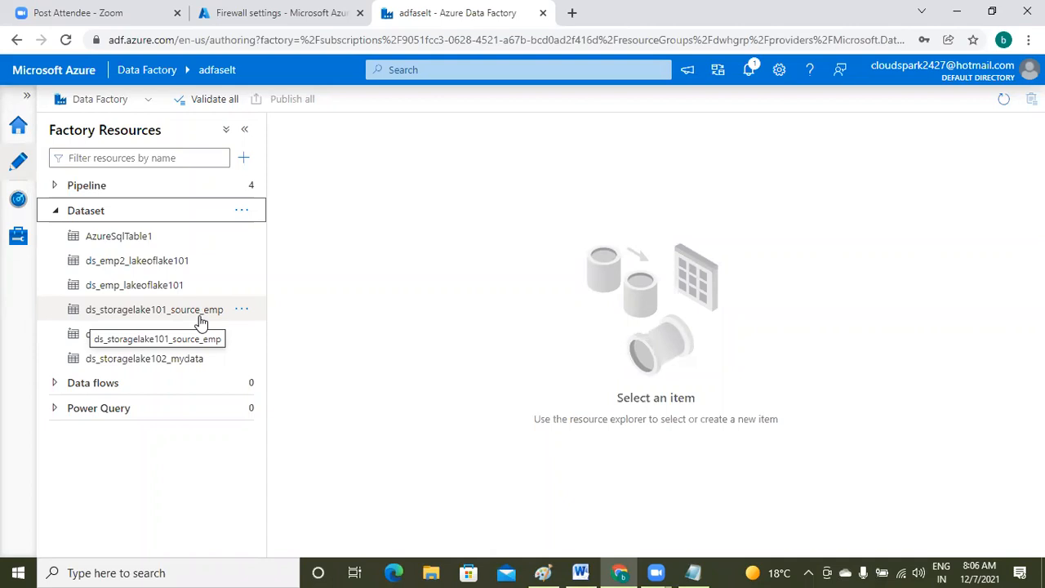
- Start a new dataset, searching 'azure sql' and choosing Azure SQL Database as the data store
click(244, 212)
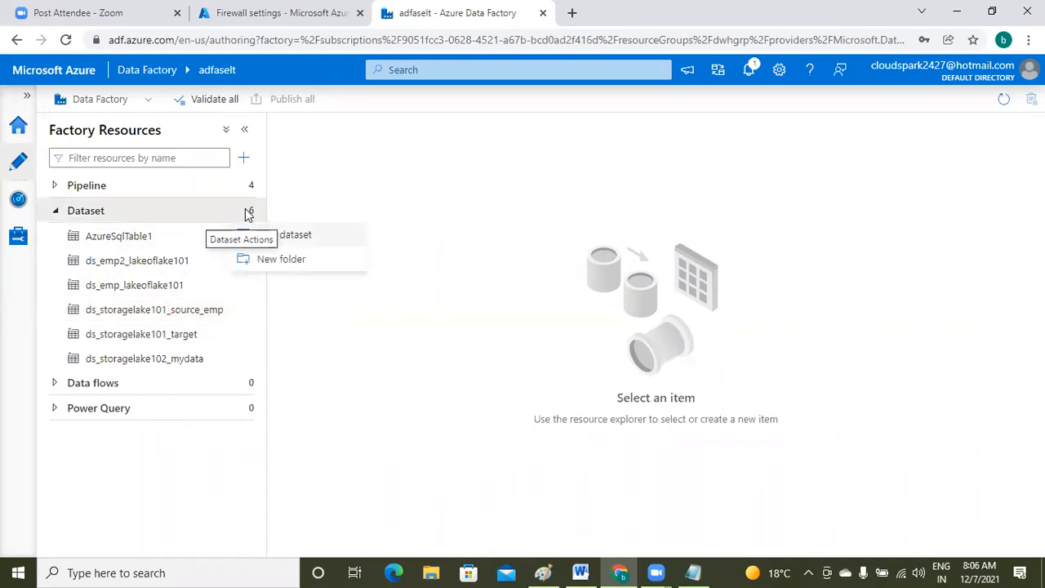
click(281, 236)
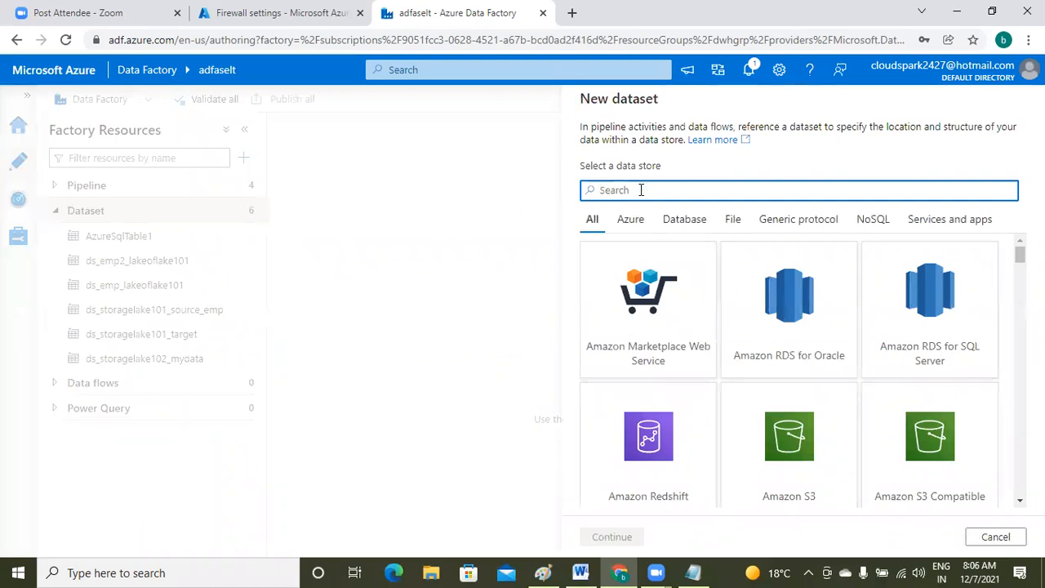
text(azure ds)
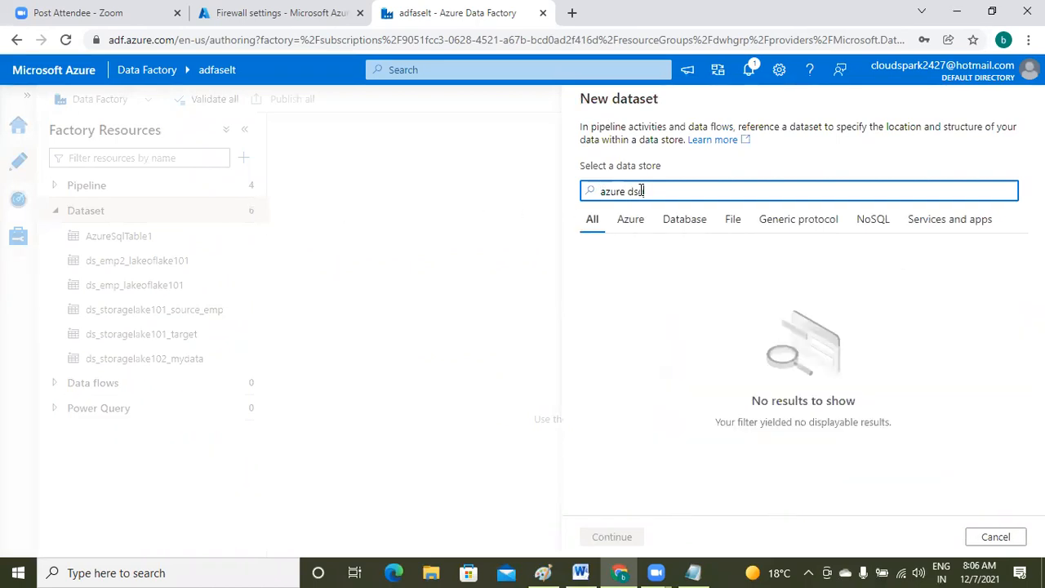
key(BackSpace)
key(BackSpace)
text(sql)
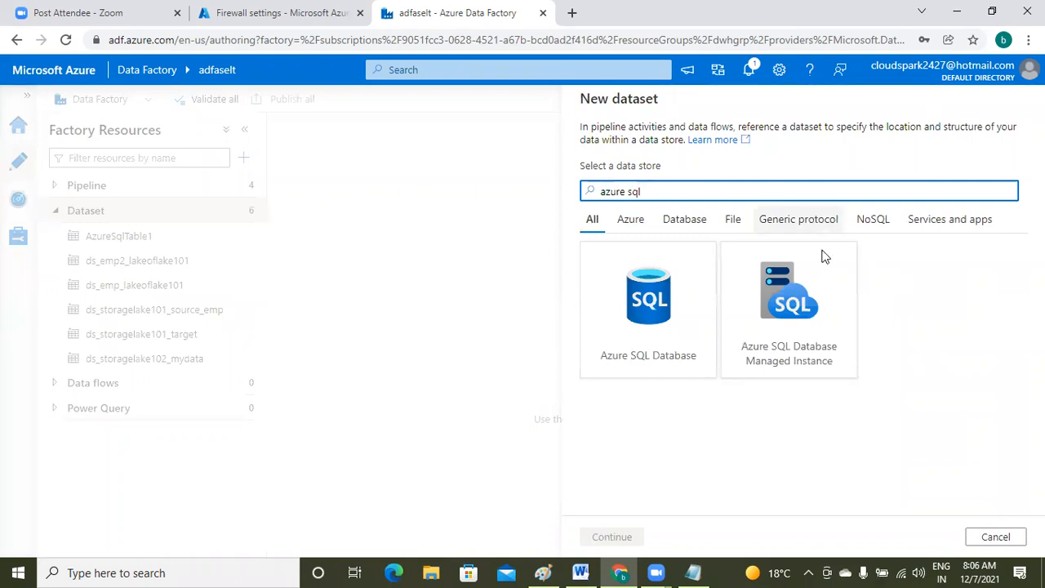
click(640, 331)
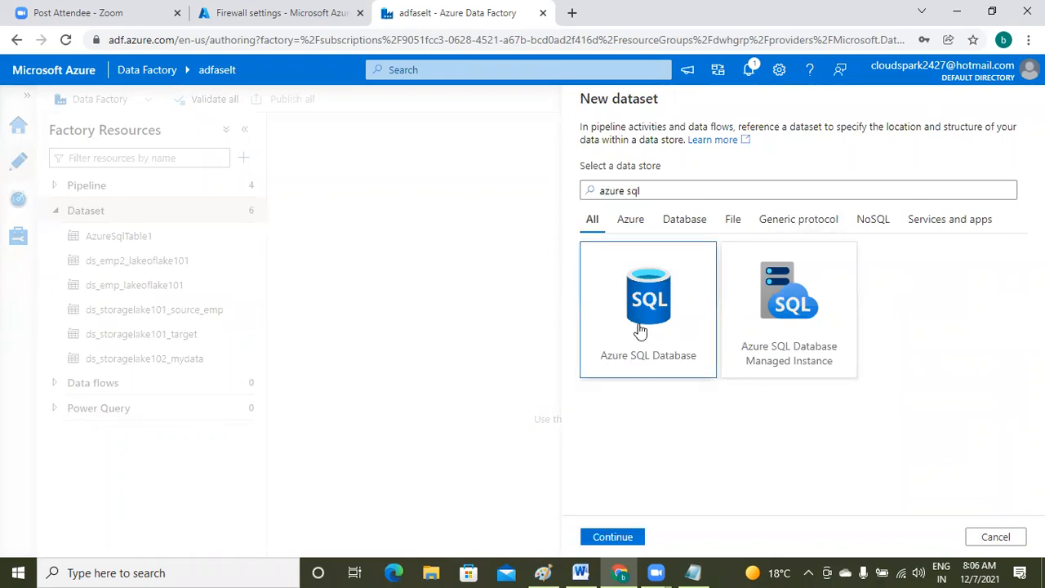
click(614, 538)
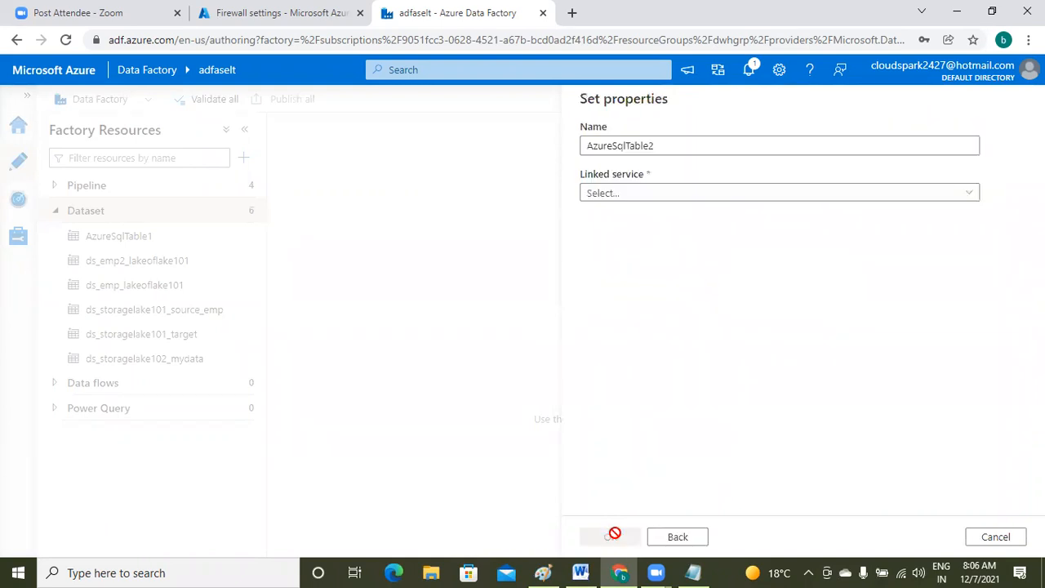
- Replace the default dataset name with ds_azuresqldb_urdb_employee
click(669, 143)
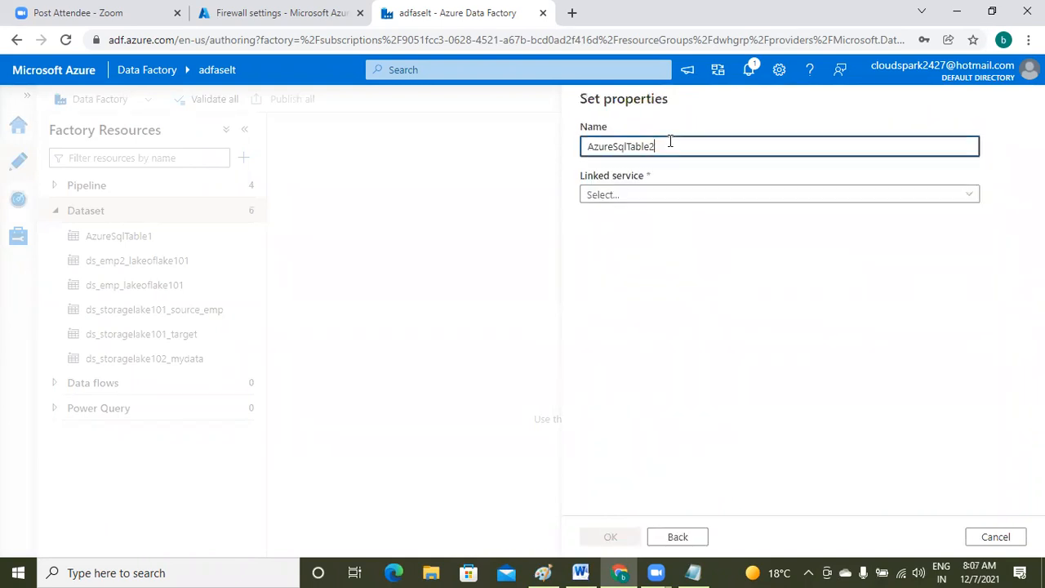
key(BackSpace)
key(BackSpace)
key(BackSpace)
key(BackSpace)
key(BackSpace)
key(BackSpace)
key(BackSpace)
key(BackSpace)
key(BackSpace)
key(BackSpace)
key(BackSpace)
key(BackSpace)
key(BackSpace)
key(BackSpace)
text(ds_a)
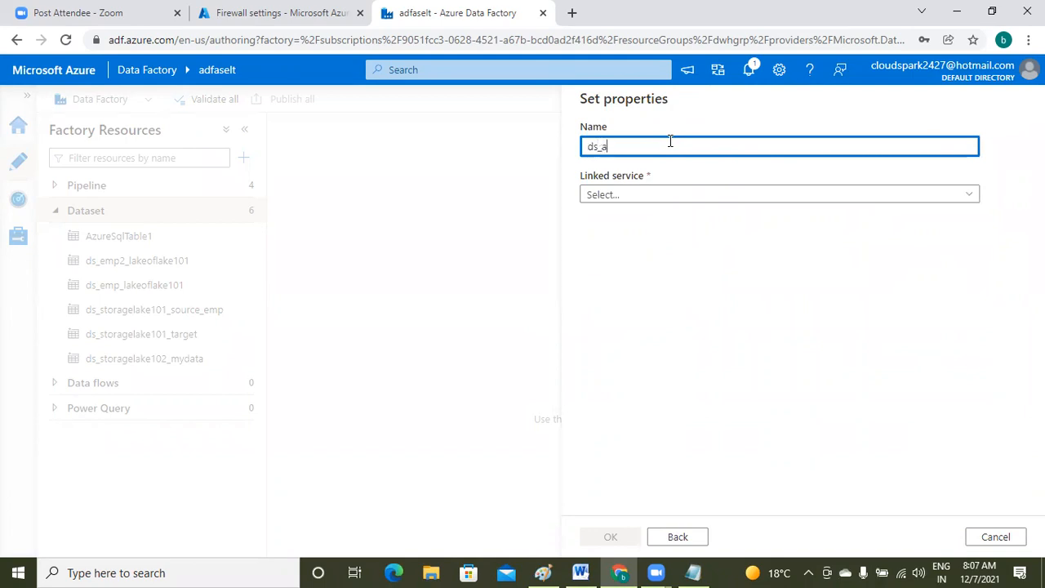
text(zuresqldb_)
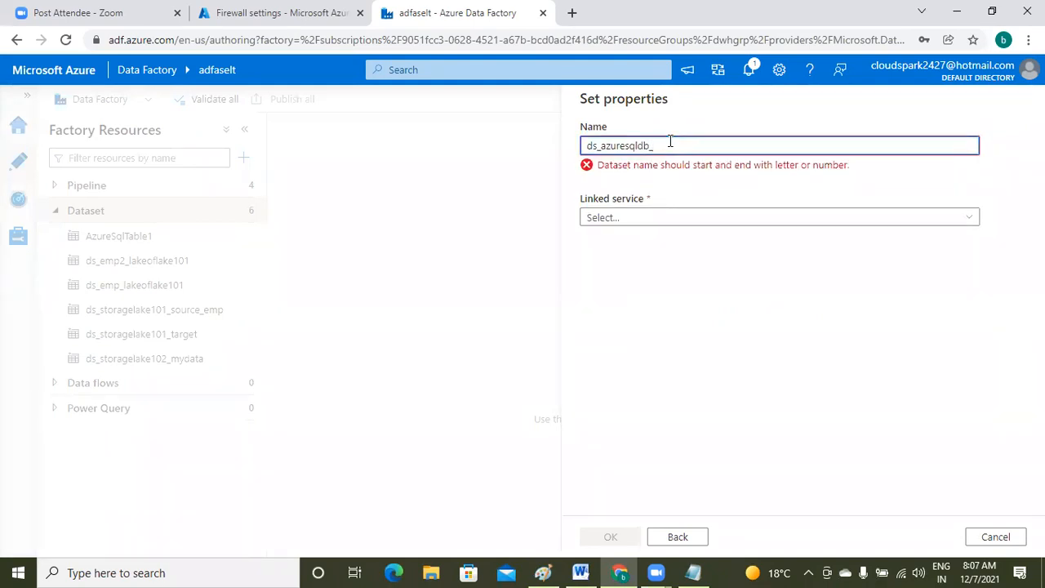
text(urce)
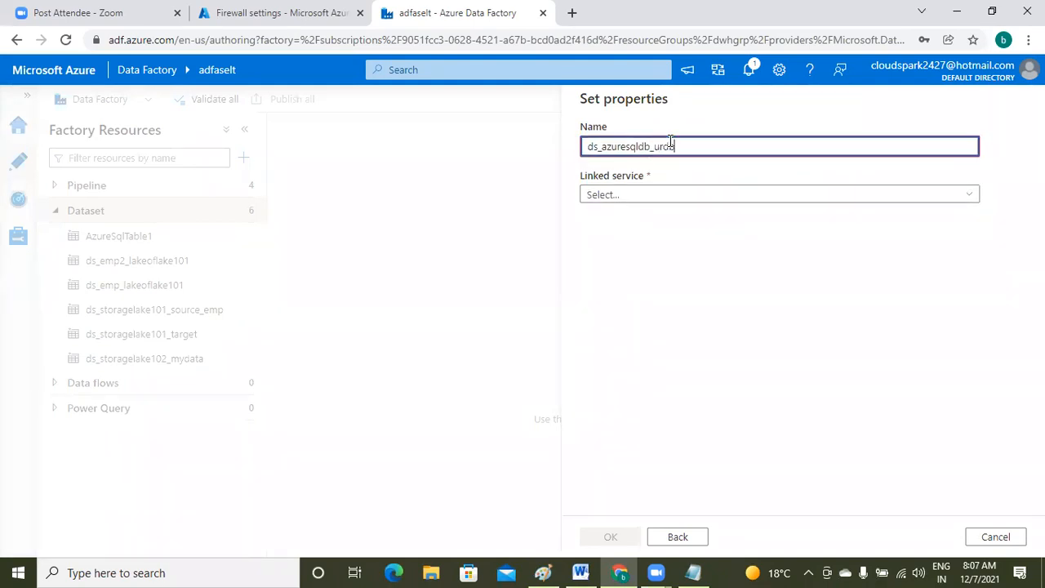
text(_emp)
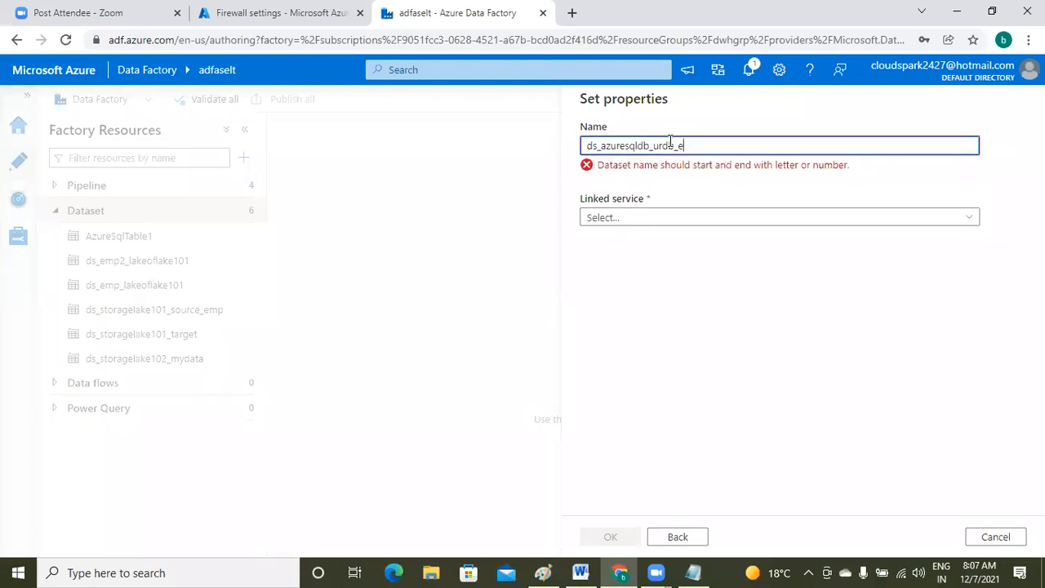
text(lo)
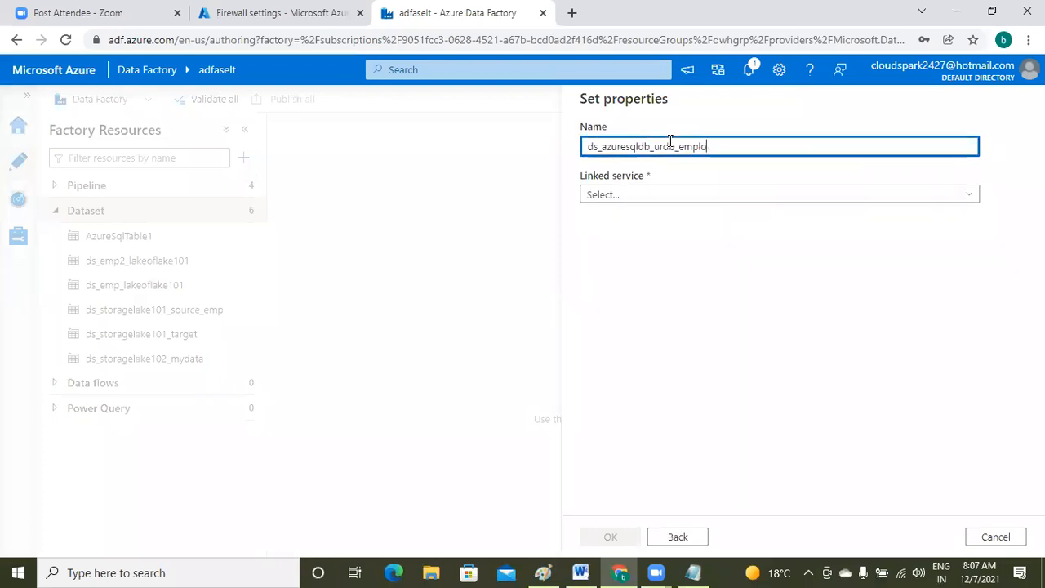
text(yee)
- Link the dataset to ls_azuresqldb_urdb, select table dbo.employee, and create it
click(829, 203)
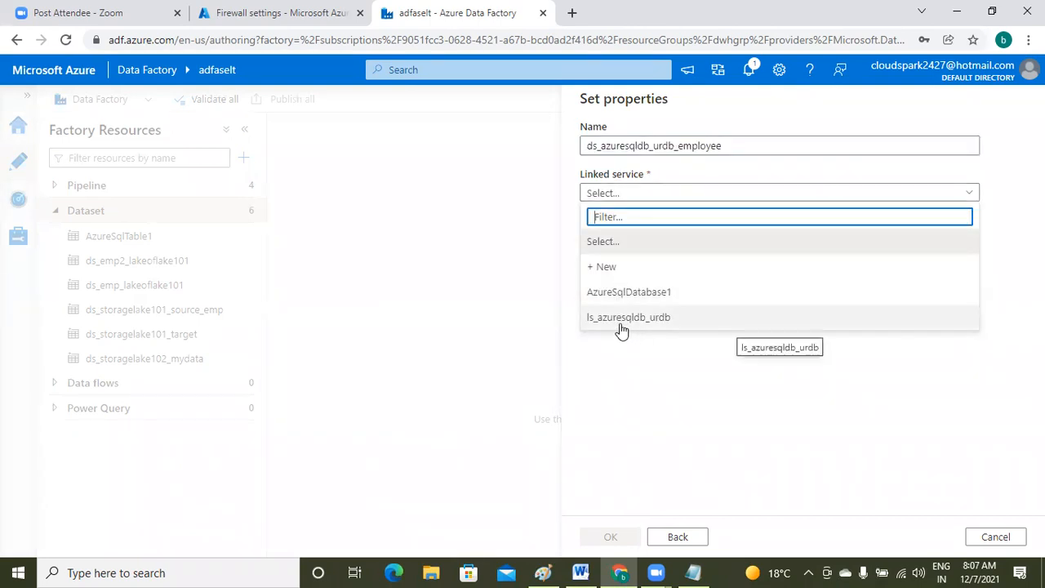
click(709, 323)
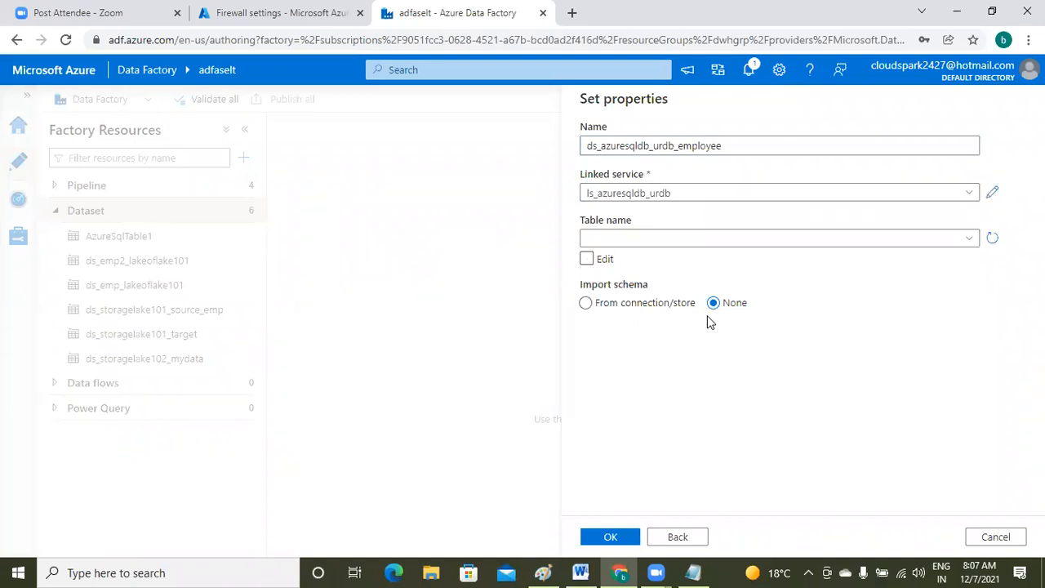
click(969, 245)
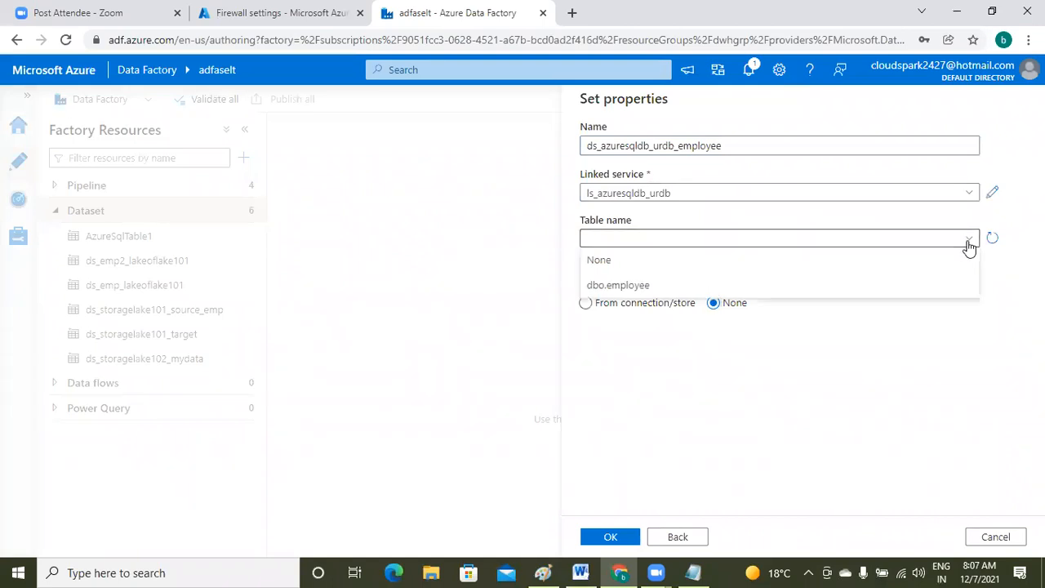
click(613, 294)
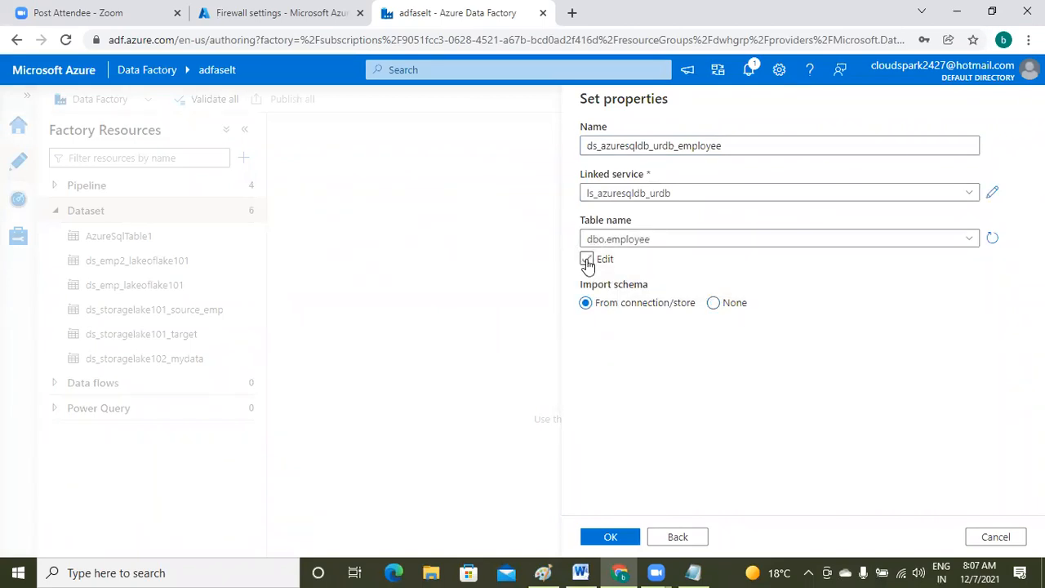
click(587, 260)
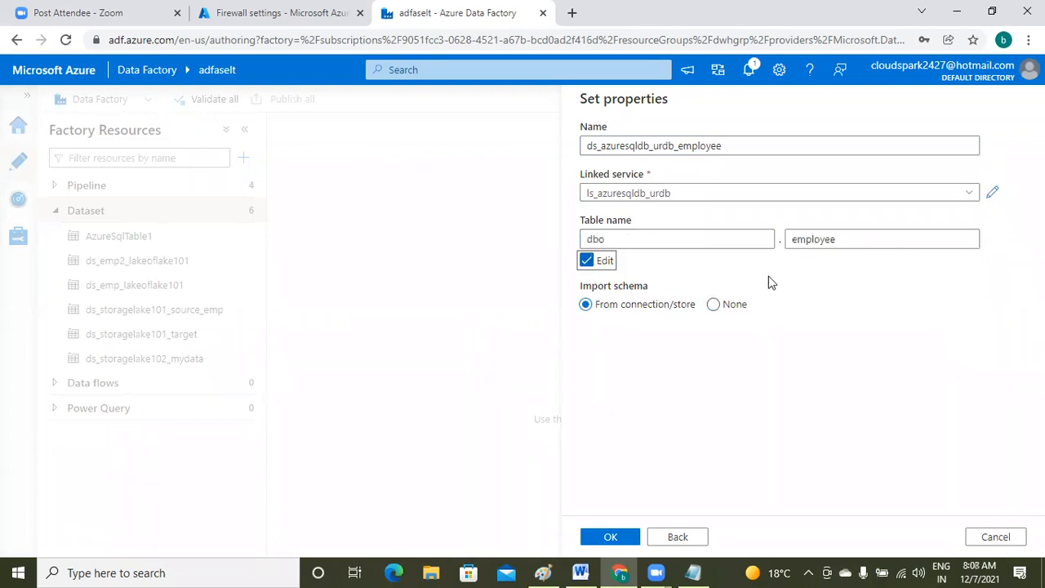
click(596, 258)
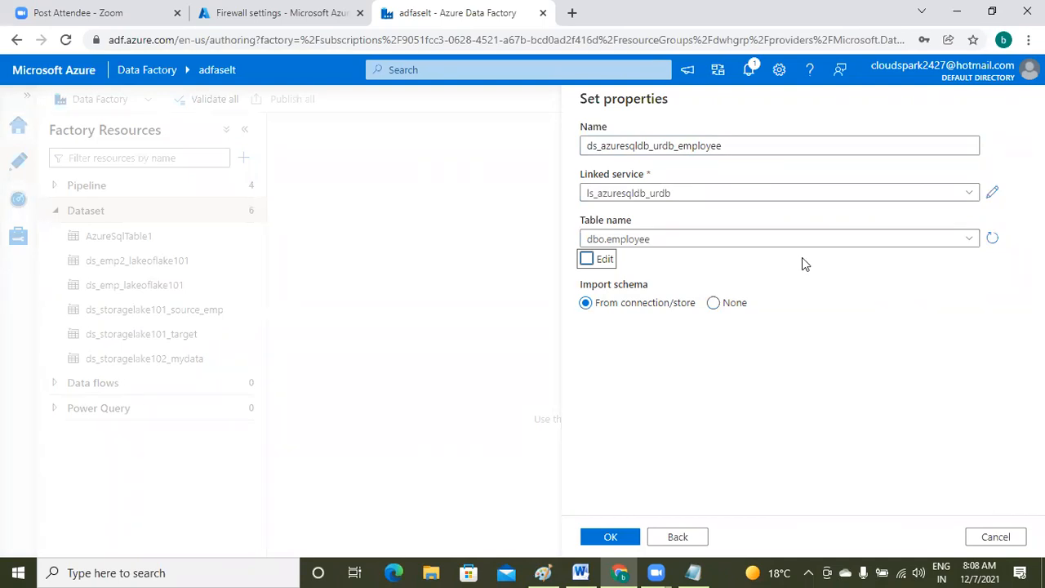
click(609, 541)
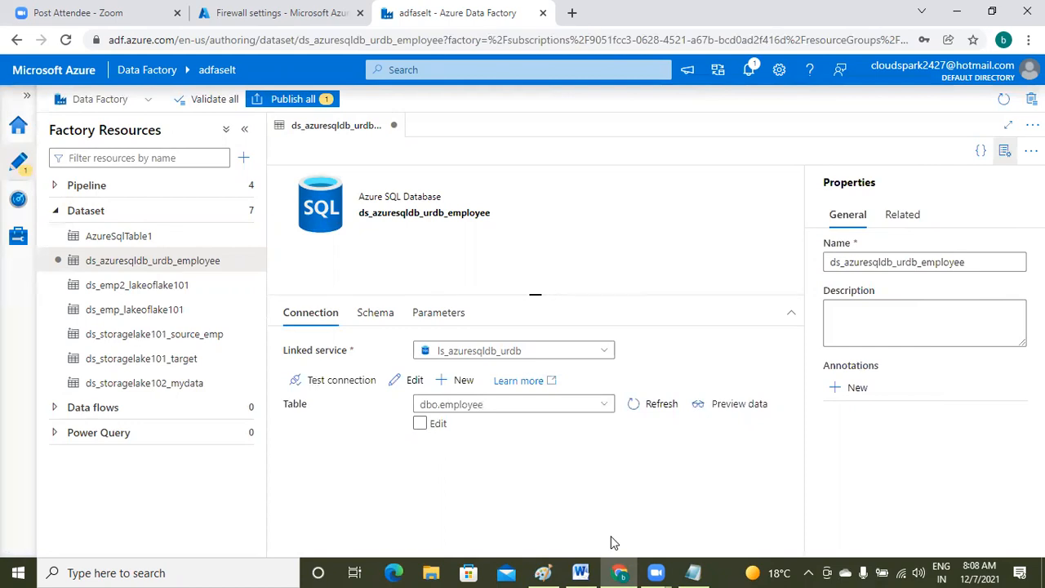
- Publish all pending changes including the new dataset, then collapse the Dataset folder
click(294, 99)
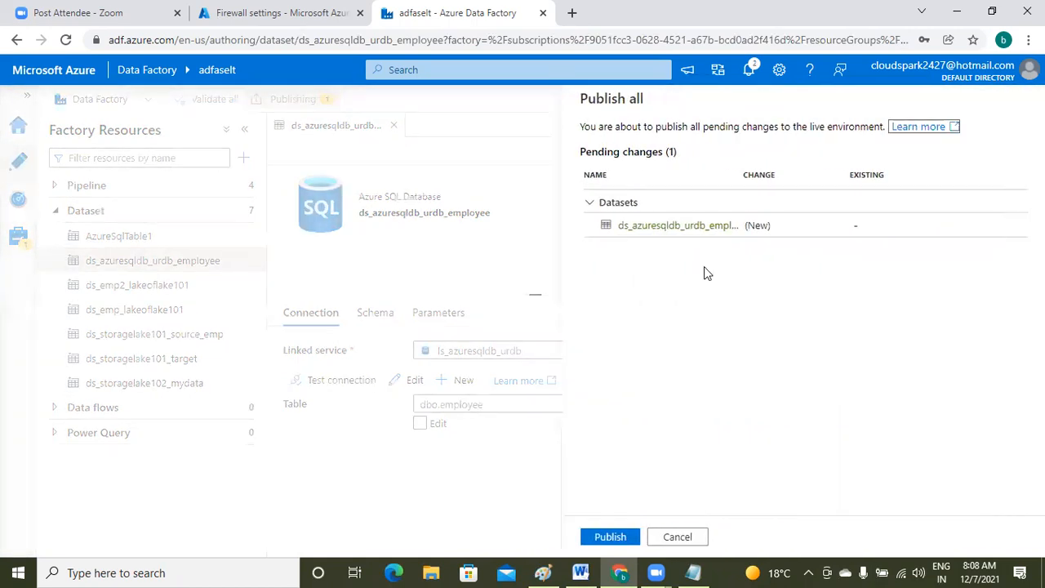
click(614, 539)
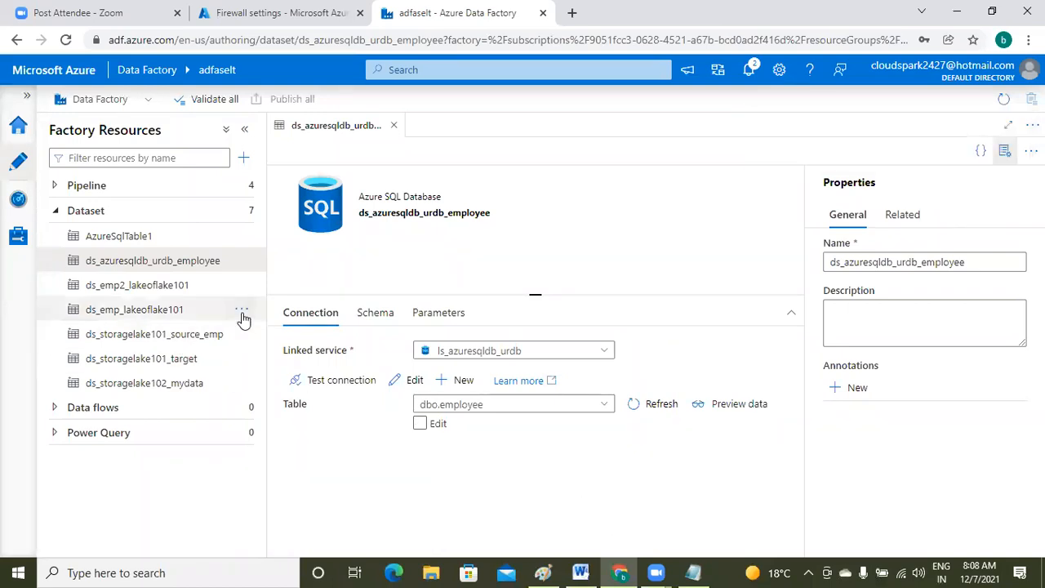
click(56, 211)
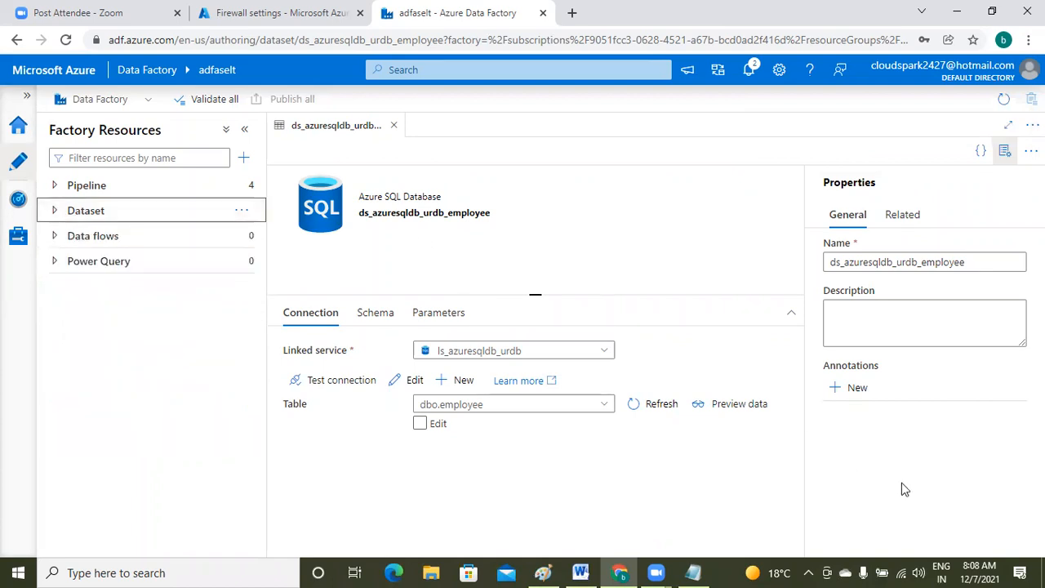
- Create pipeline4 and drag a Copy data activity from Move & transform onto its canvas
click(55, 186)
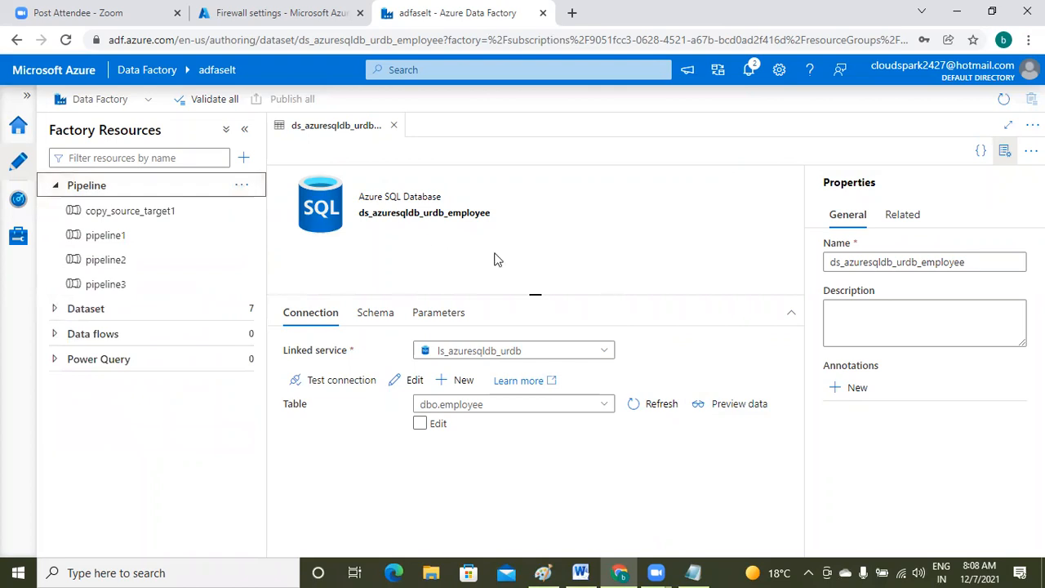
click(250, 190)
click(272, 211)
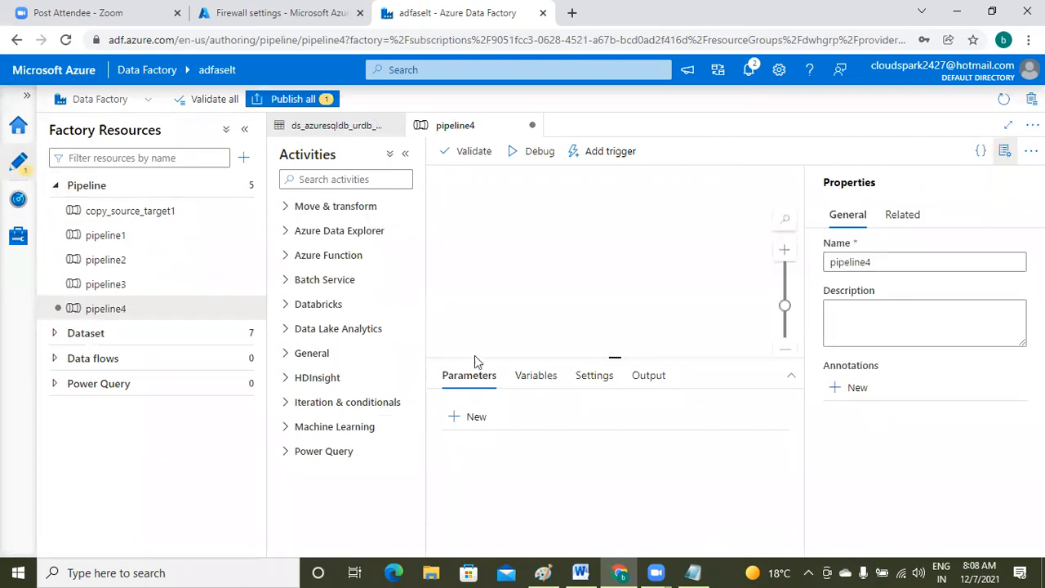
click(290, 208)
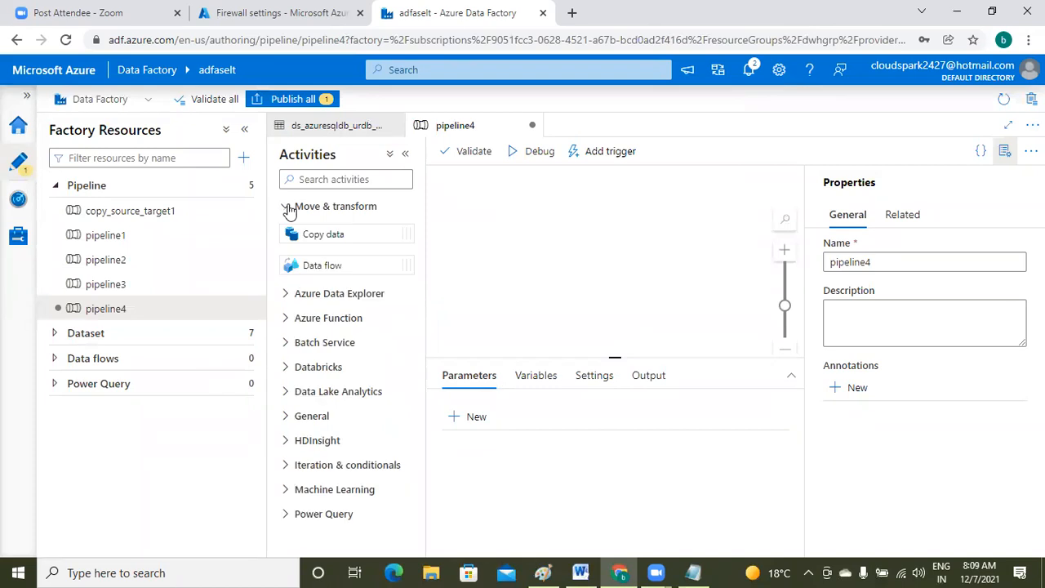
drag(319, 237, 627, 258)
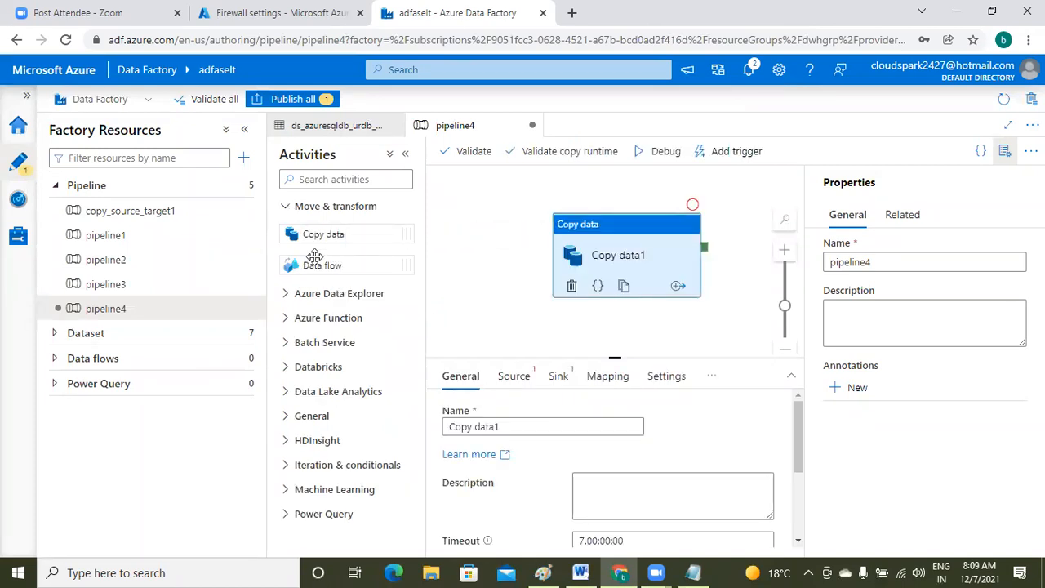
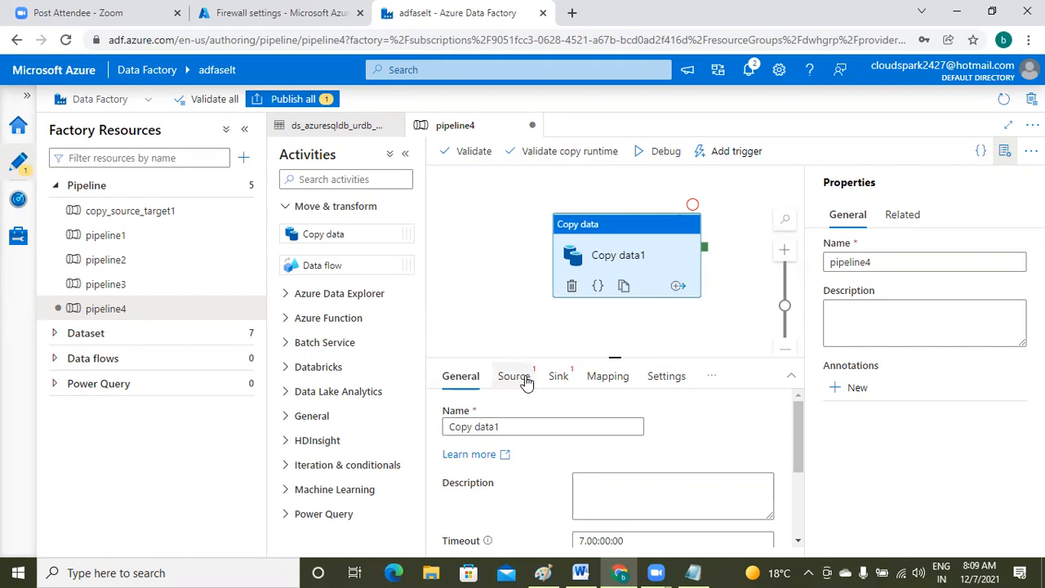
- Glance at the Notepad session notes, then return to the Data Factory pipeline
click(692, 572)
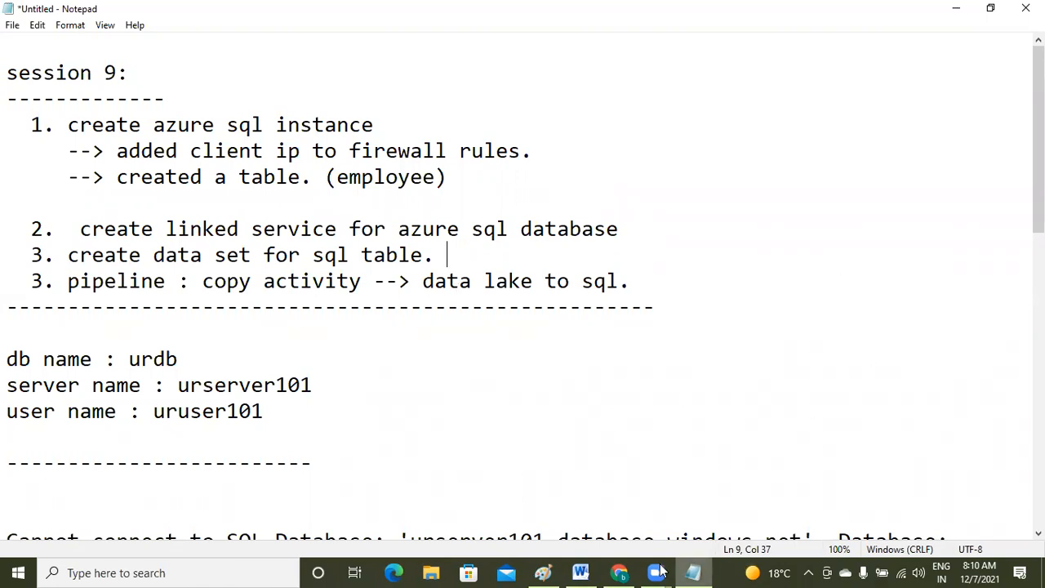
mouse_move(622, 570)
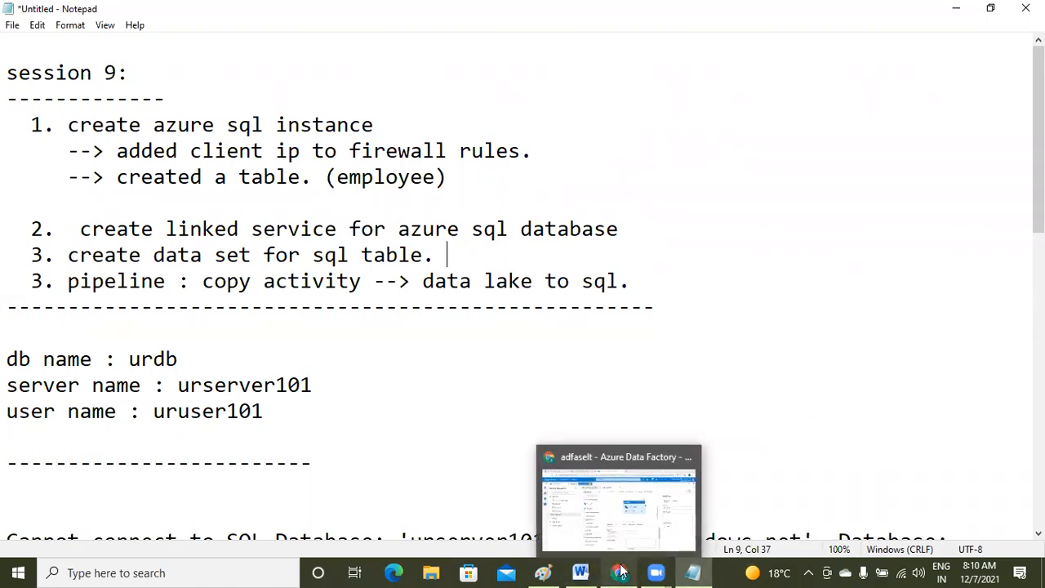
click(625, 571)
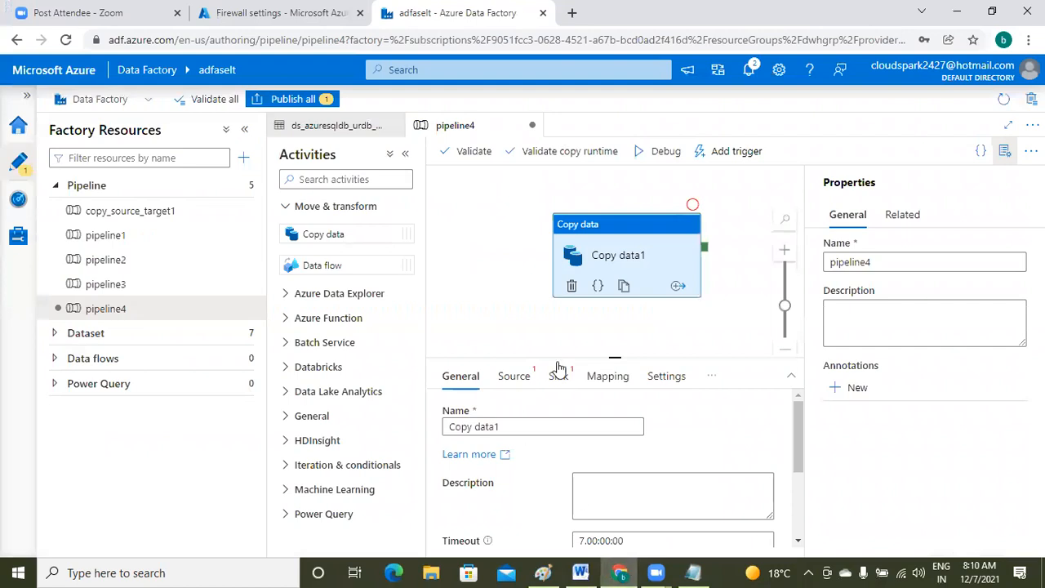
- Set Copy data1's source dataset to ds_storagelake101_source_emp
click(516, 381)
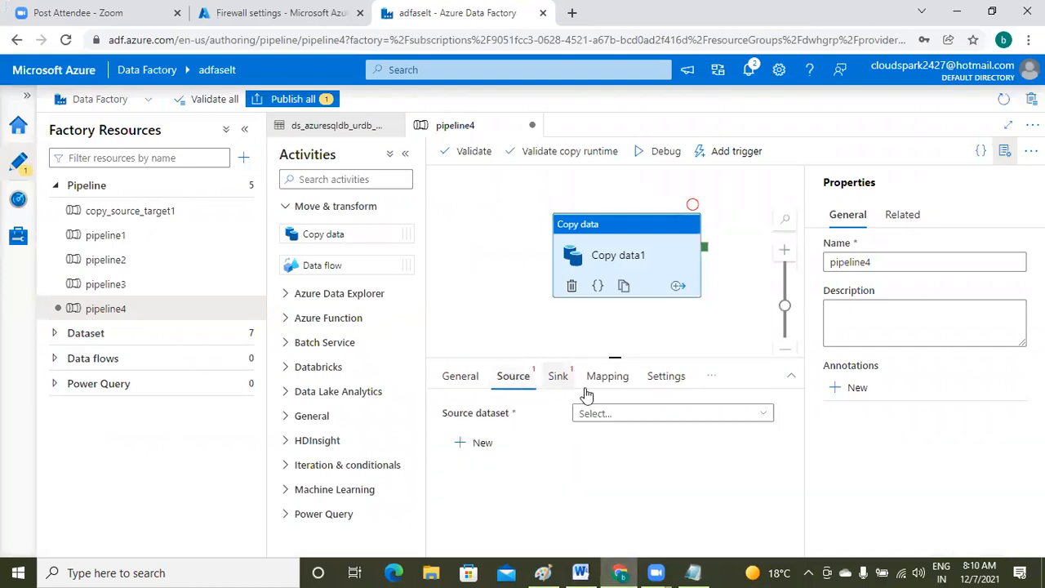
click(642, 416)
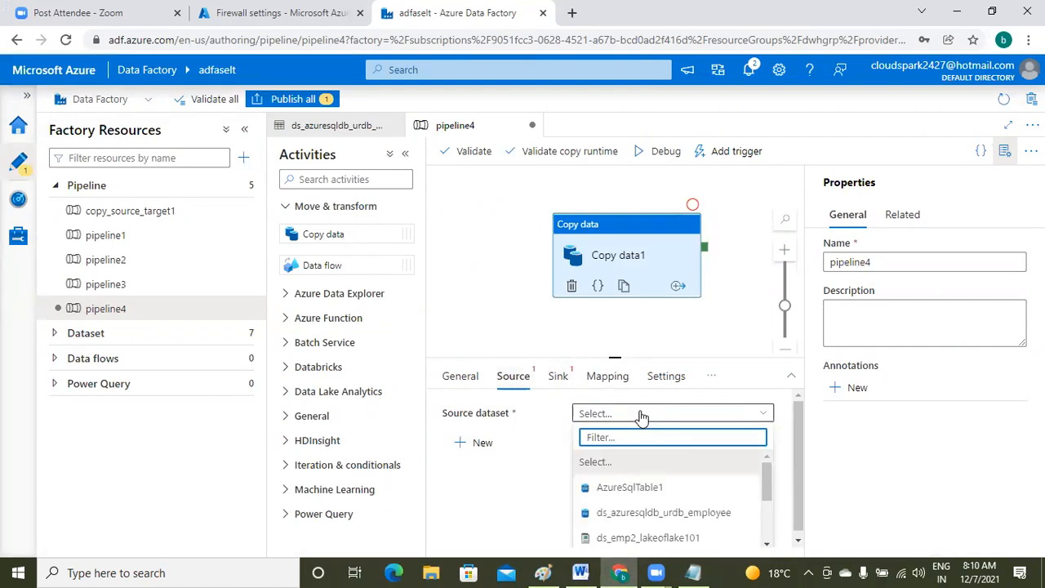
click(767, 544)
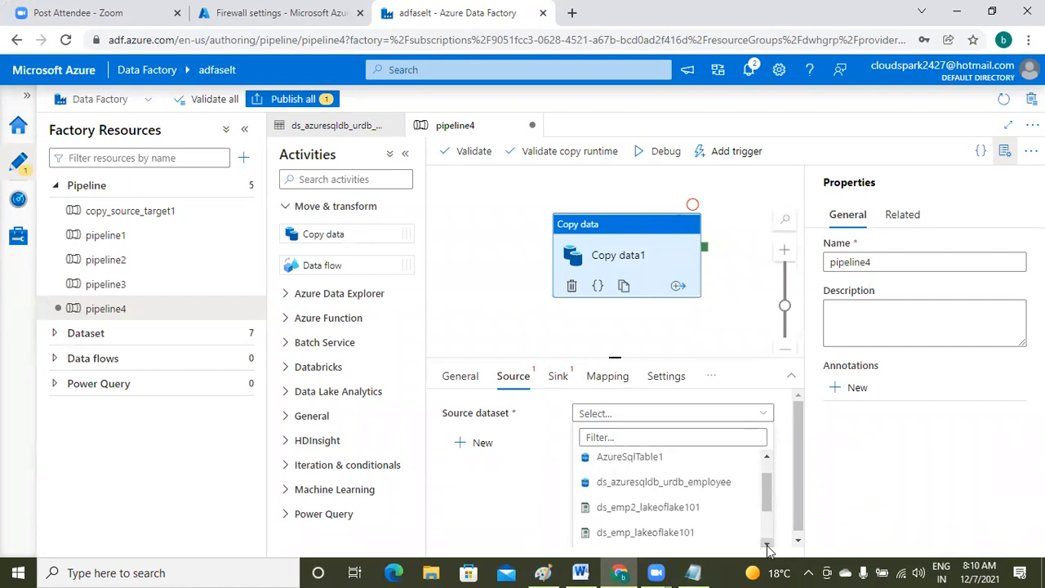
click(767, 544)
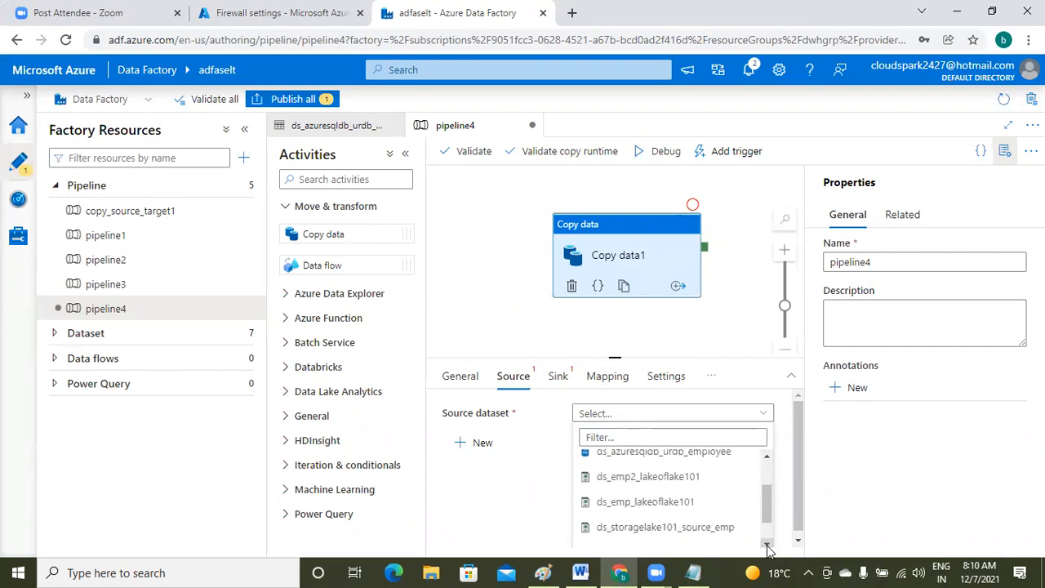
click(767, 544)
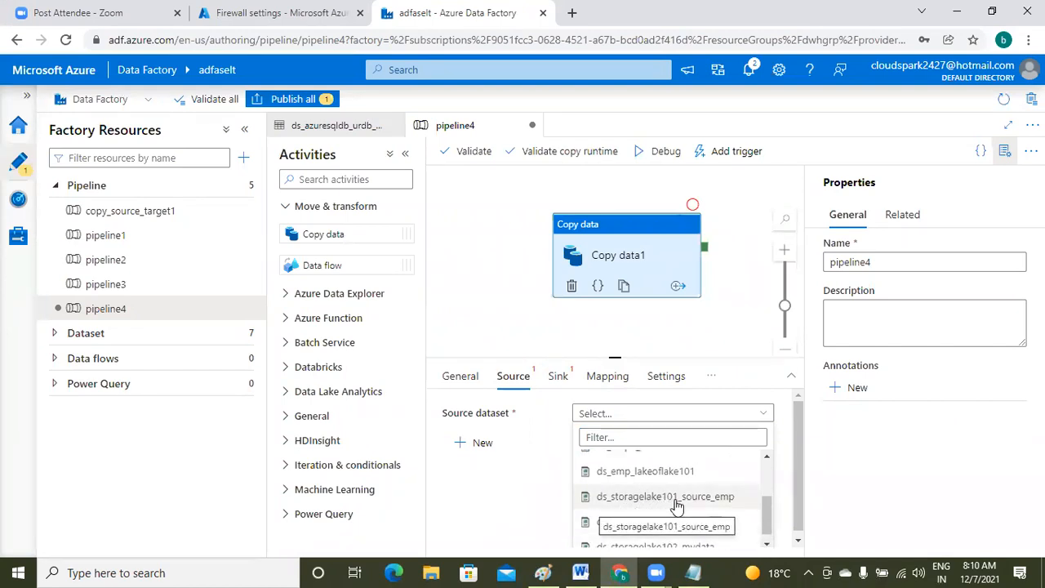
click(712, 500)
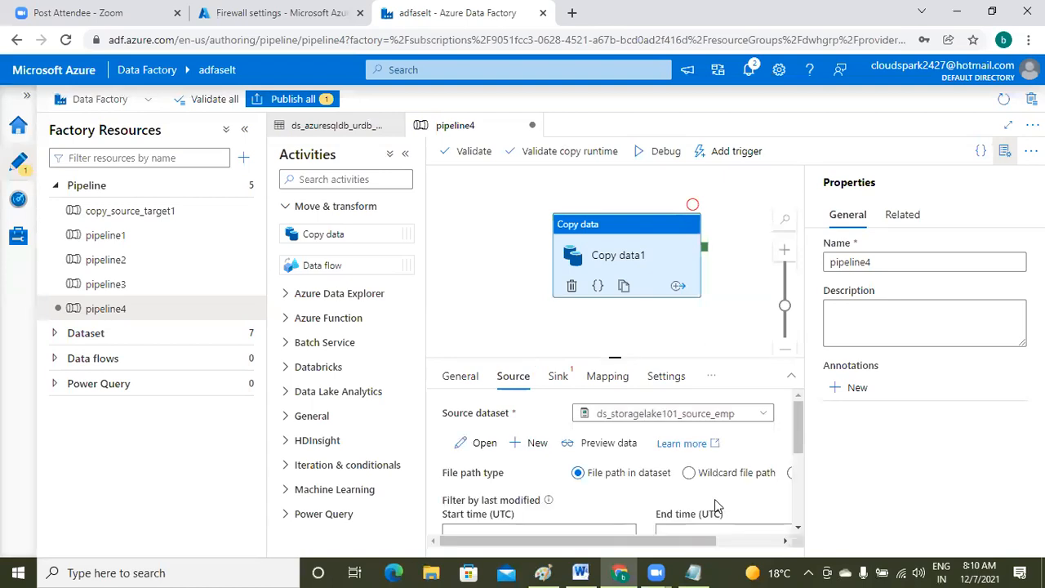
click(557, 378)
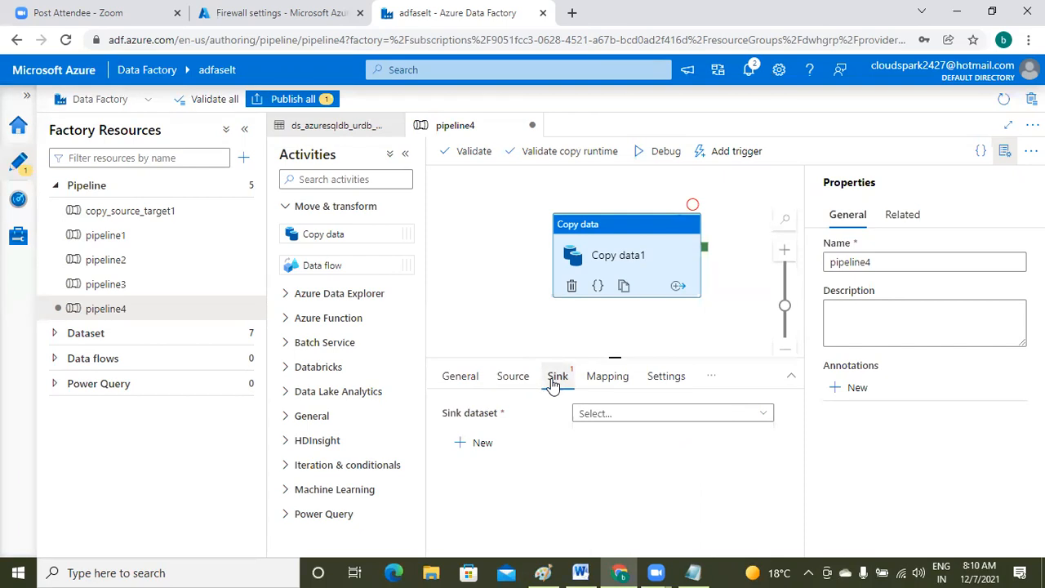
- Choose ds_azuresqldb_urdb_employee as the sink dataset and view the column mapping
click(691, 420)
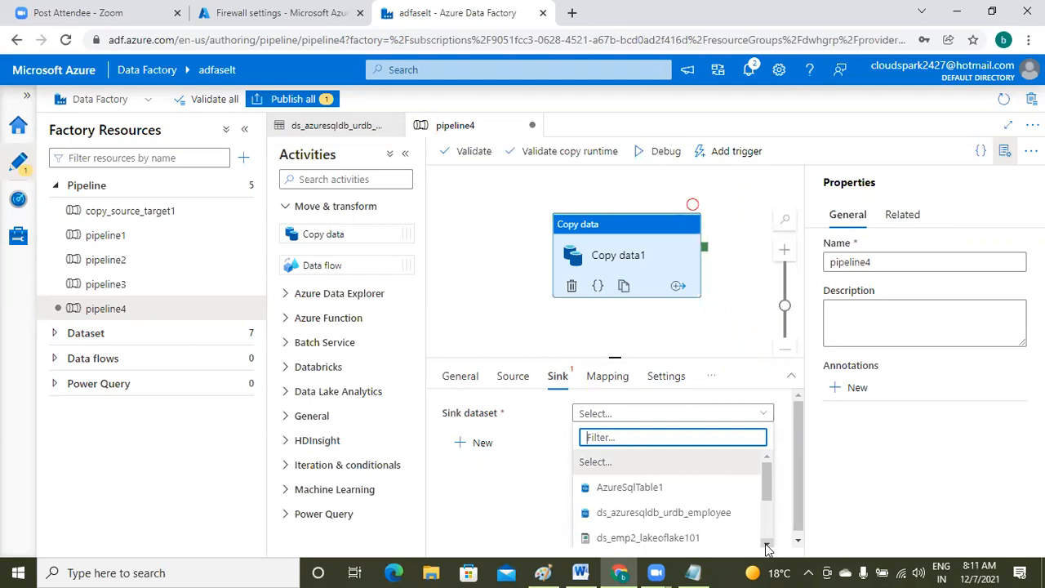
click(717, 515)
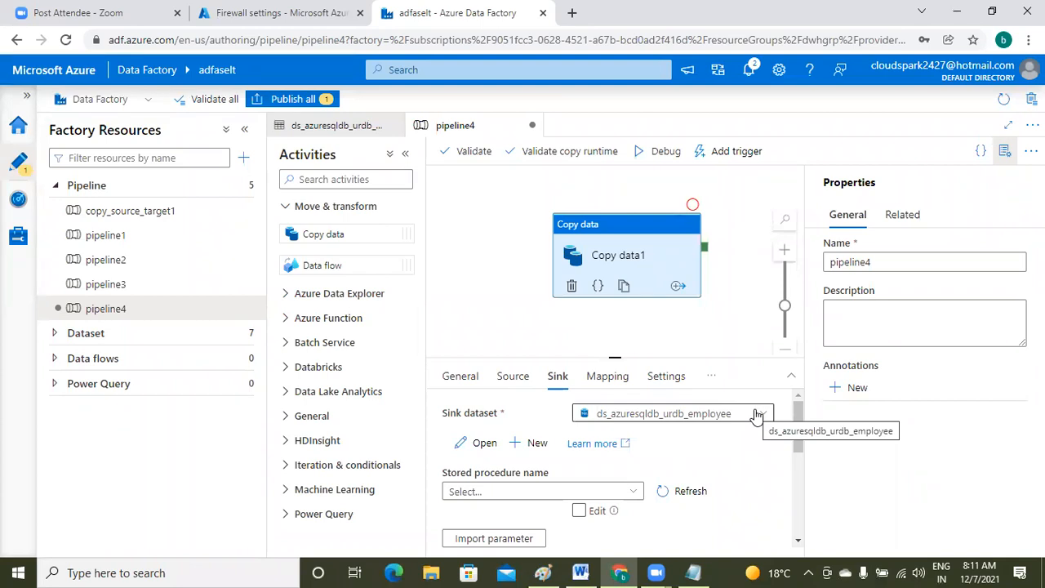
click(604, 387)
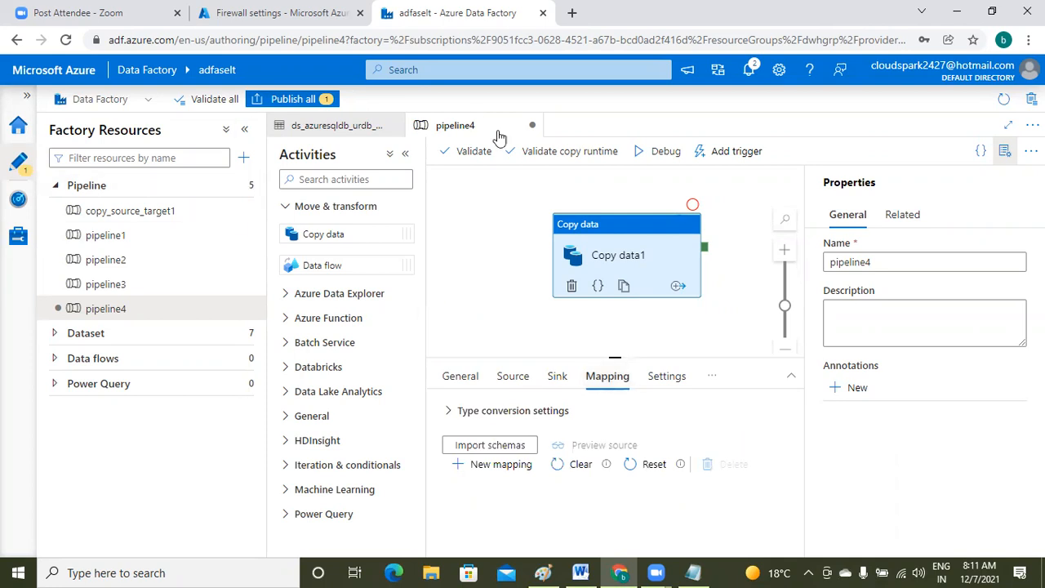
- Publish all pending pipeline4 changes and dismiss the Publishing completed notice
click(293, 99)
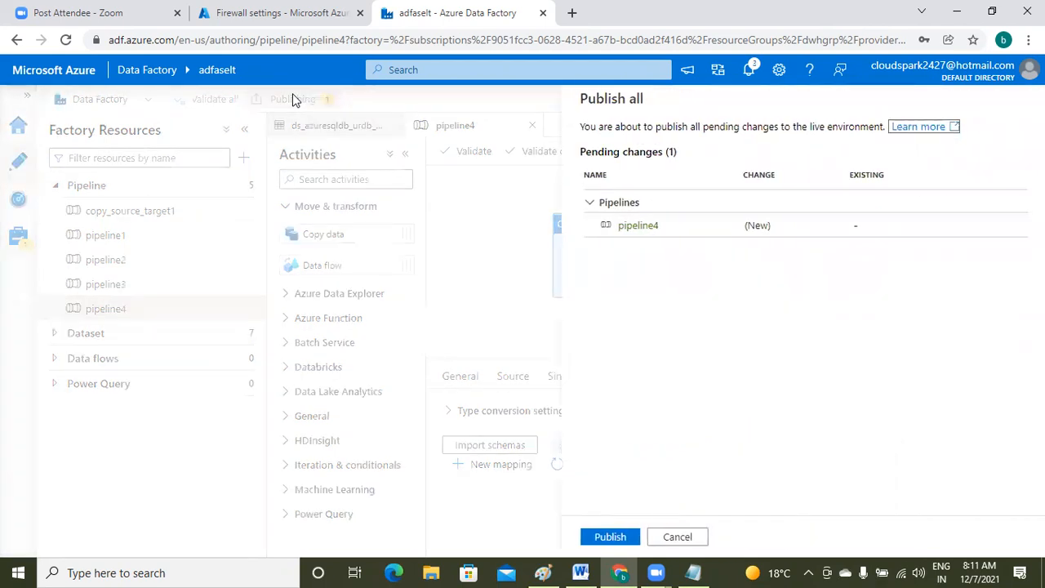
click(611, 537)
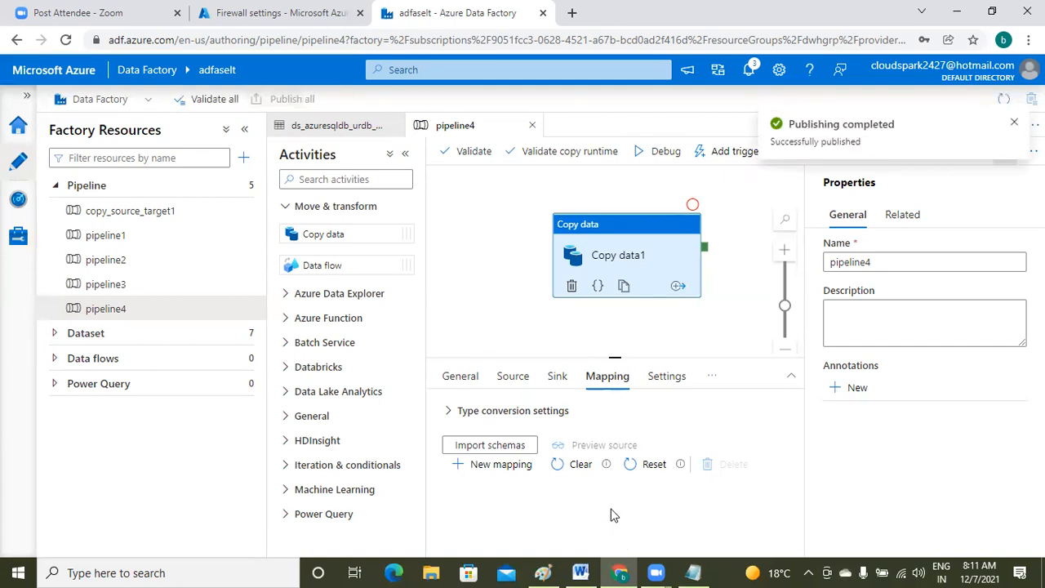
click(1014, 122)
- Trigger pipeline4 now without parameters and check notifications for its outcome
click(735, 154)
click(711, 180)
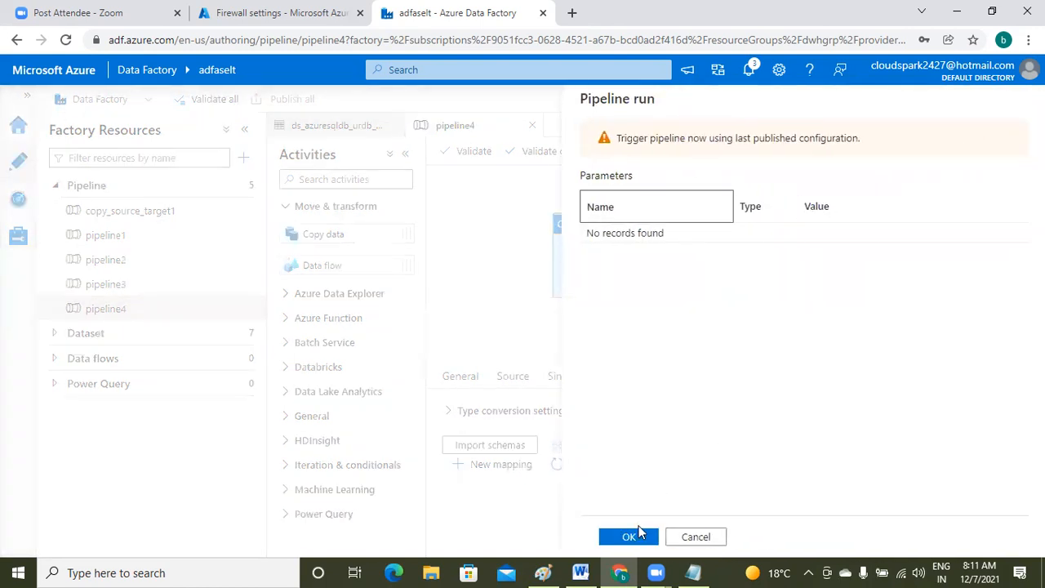
click(628, 538)
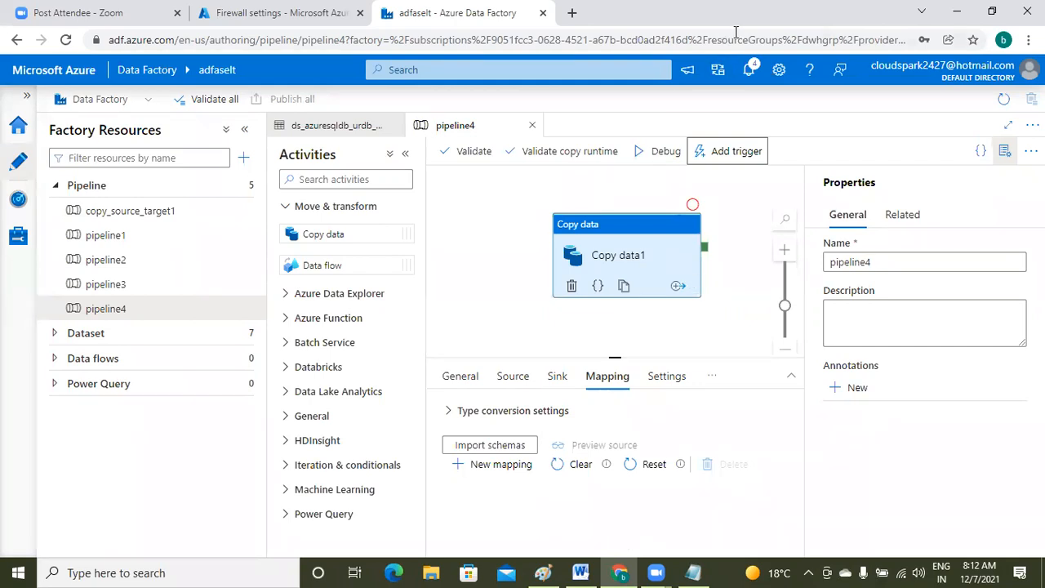
click(750, 73)
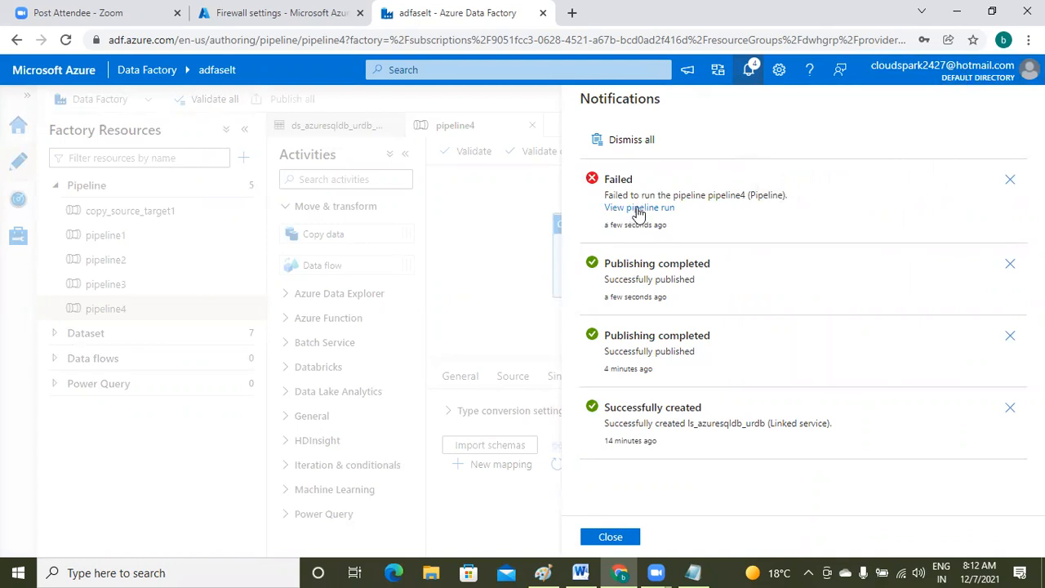
- Open the failed pipeline4 run and view Copy data1's error 2200 SqlFailedToConnect message
click(638, 209)
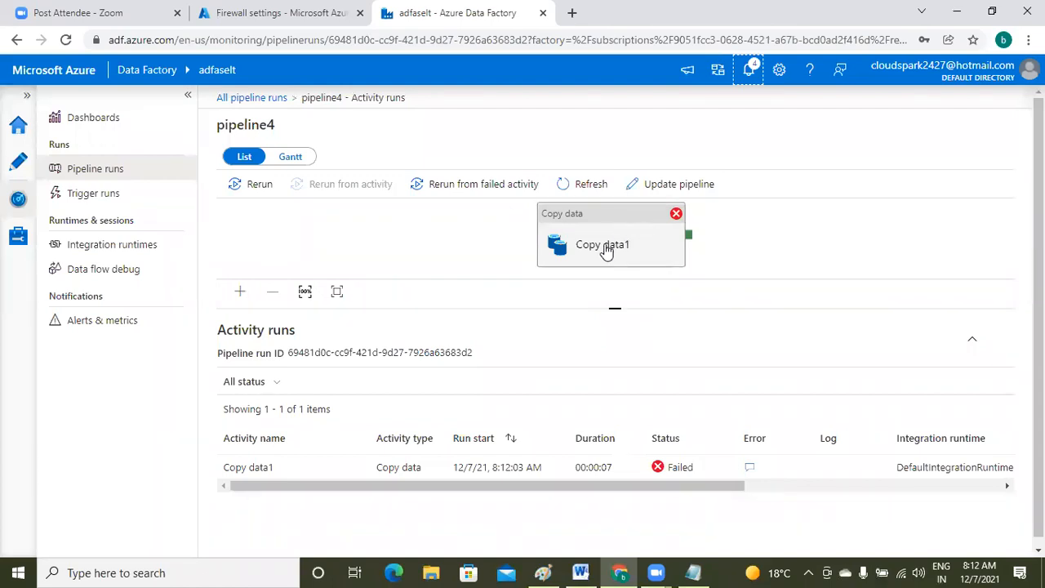
click(750, 470)
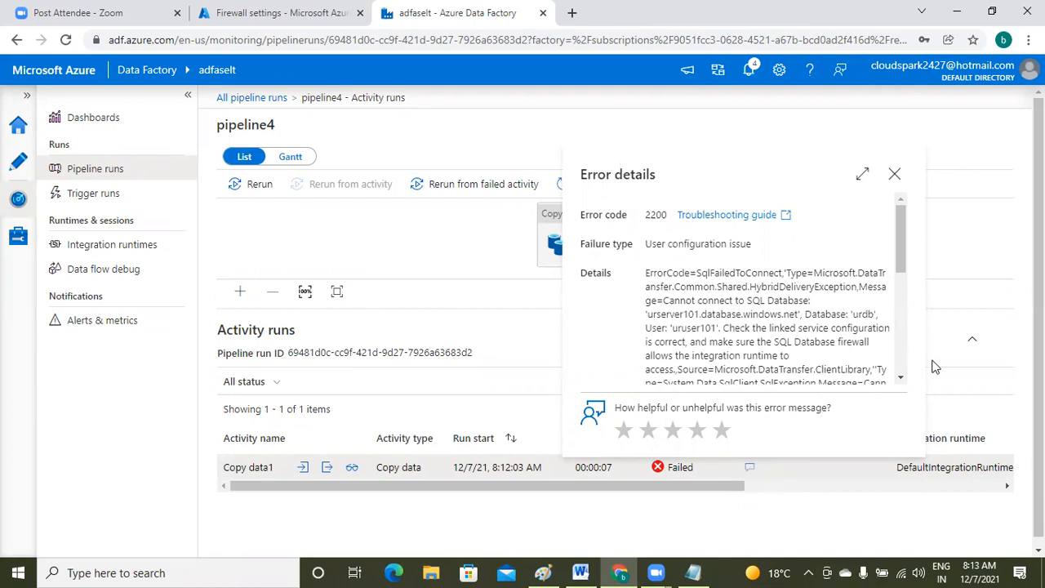
- Copy the blocked client IP 20.42.2.110 from the error details and switch to Notepad
click(901, 379)
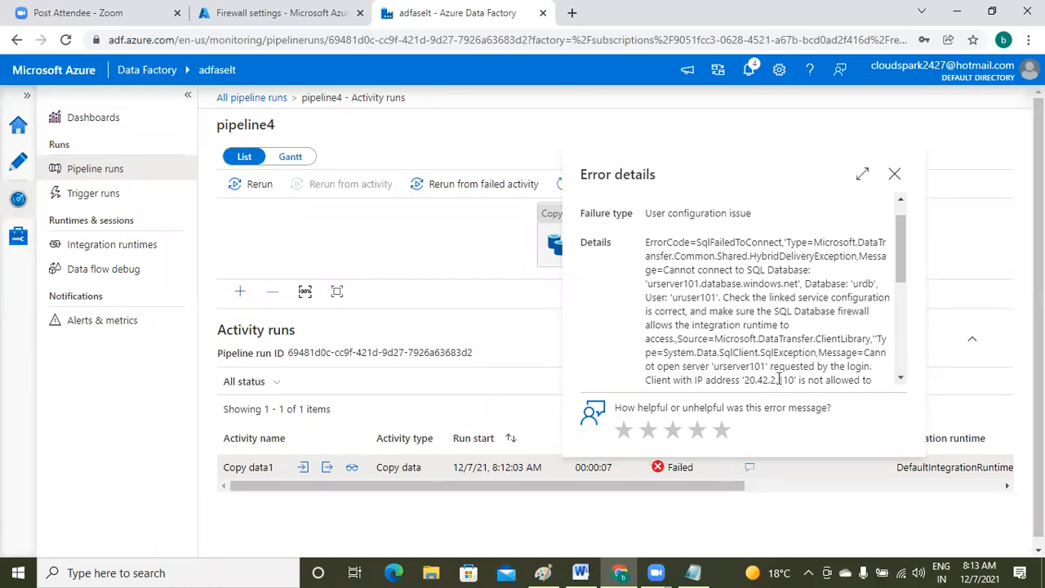
click(901, 382)
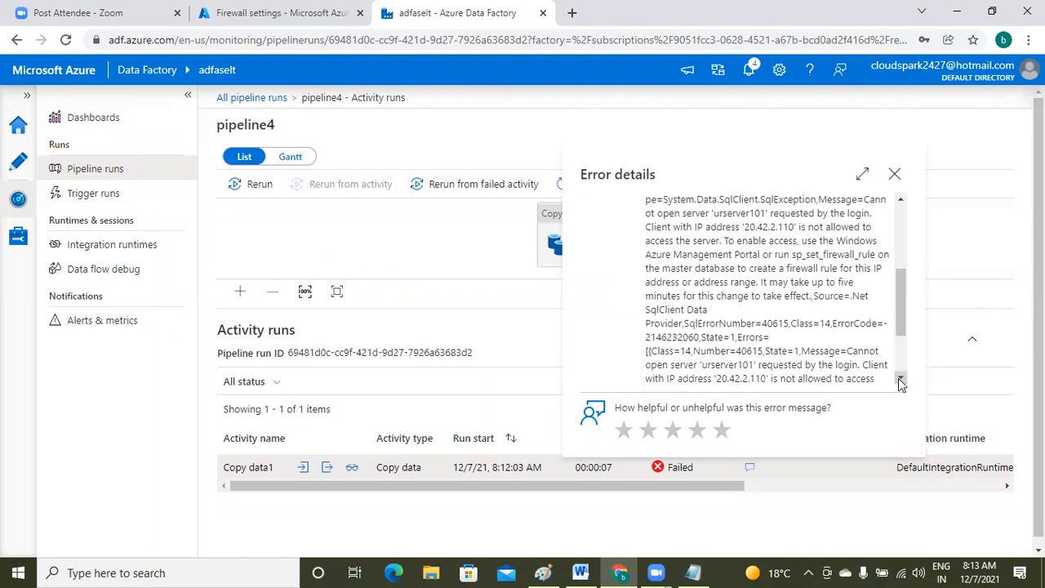
click(900, 382)
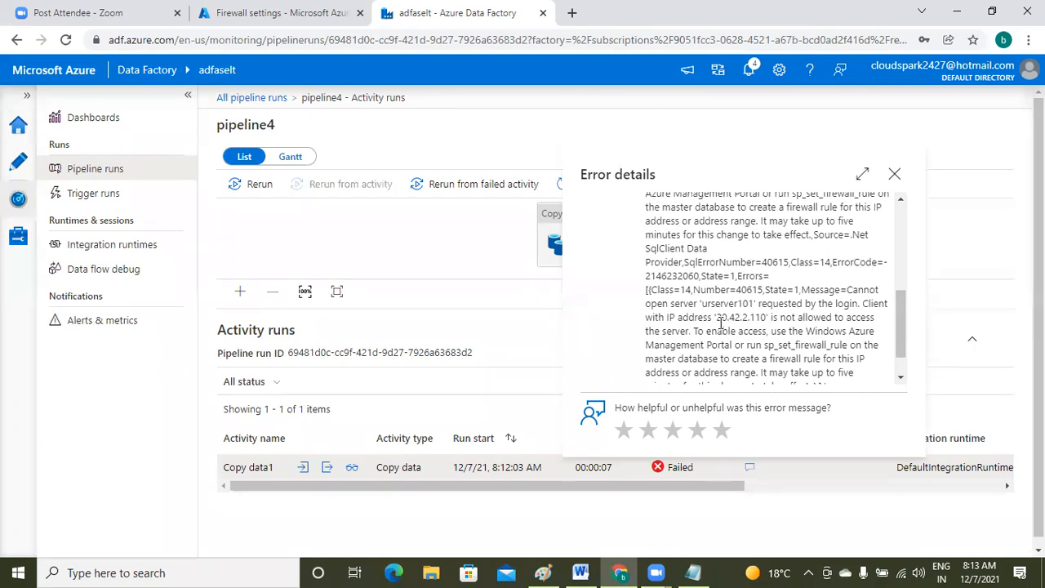
drag(717, 318, 768, 318)
key(ctrl+c)
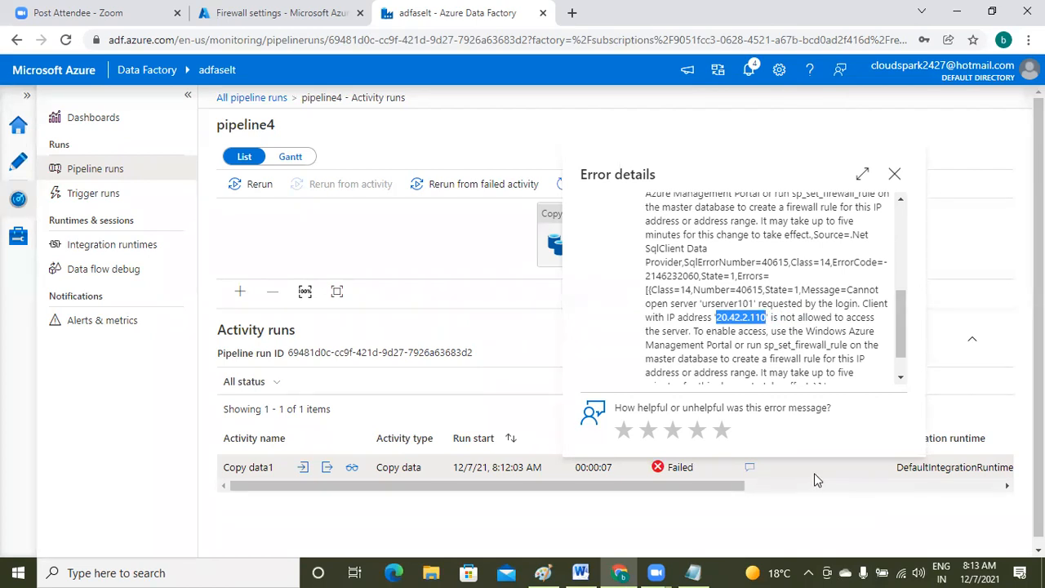
click(695, 572)
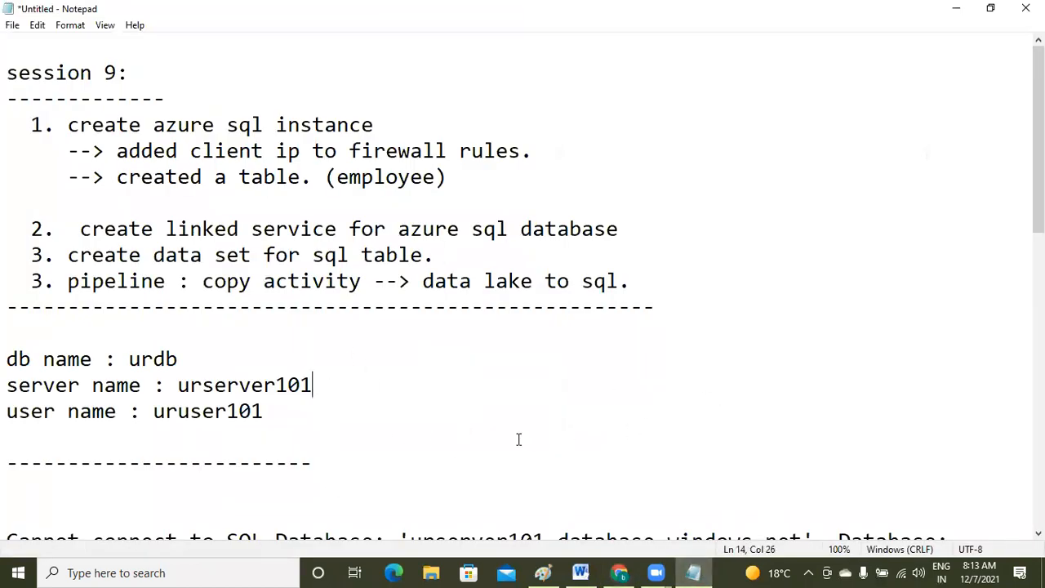
- Paste IP 20.42.2.110 on a new line below the dashes and review the saved error text
click(438, 458)
key(Return)
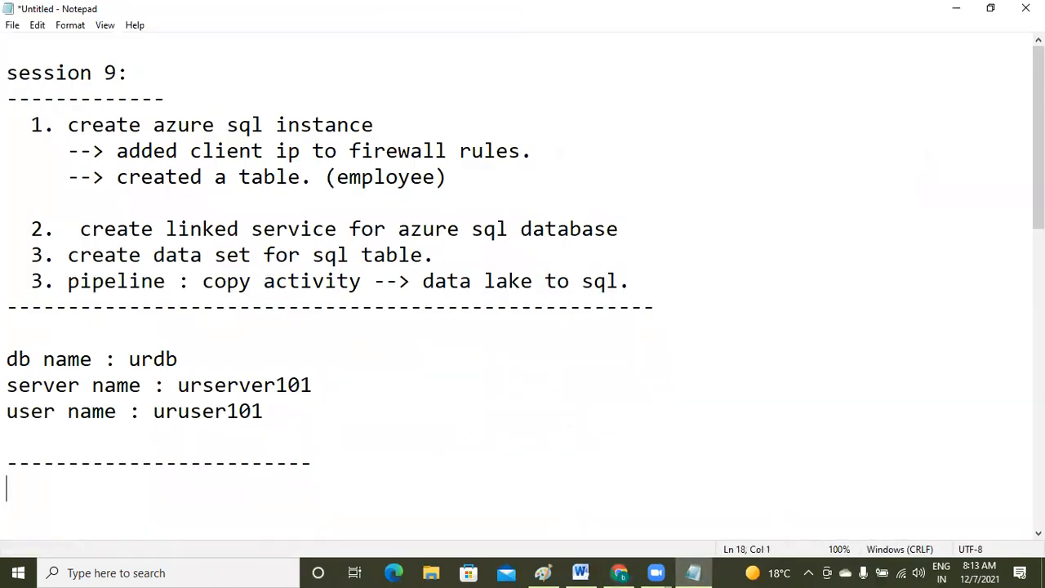
key(ctrl+v)
key(Down)
key(Down)
key(Down)
key(Down)
key(Down)
key(Down)
key(Down)
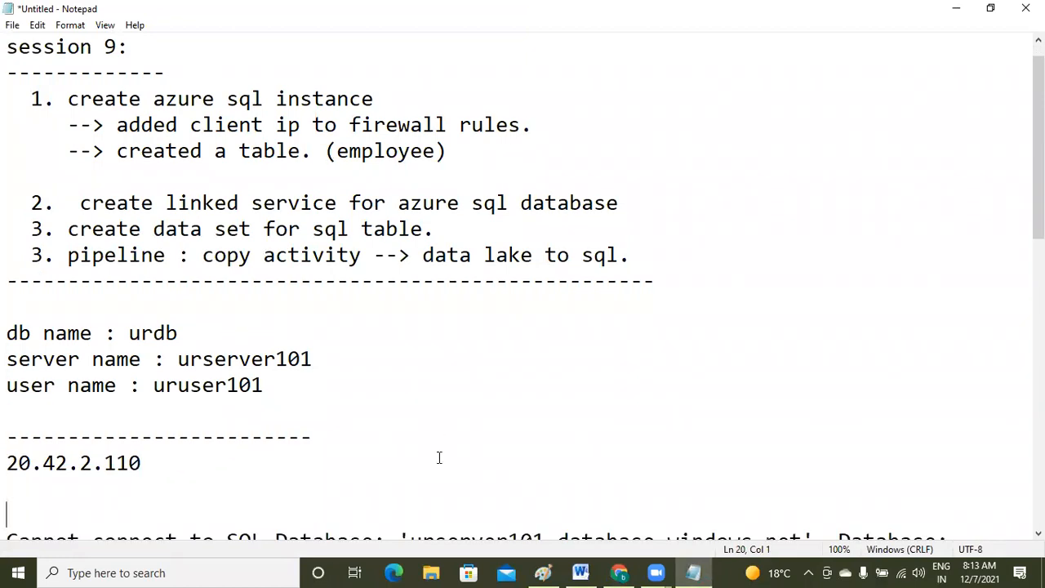
key(Down)
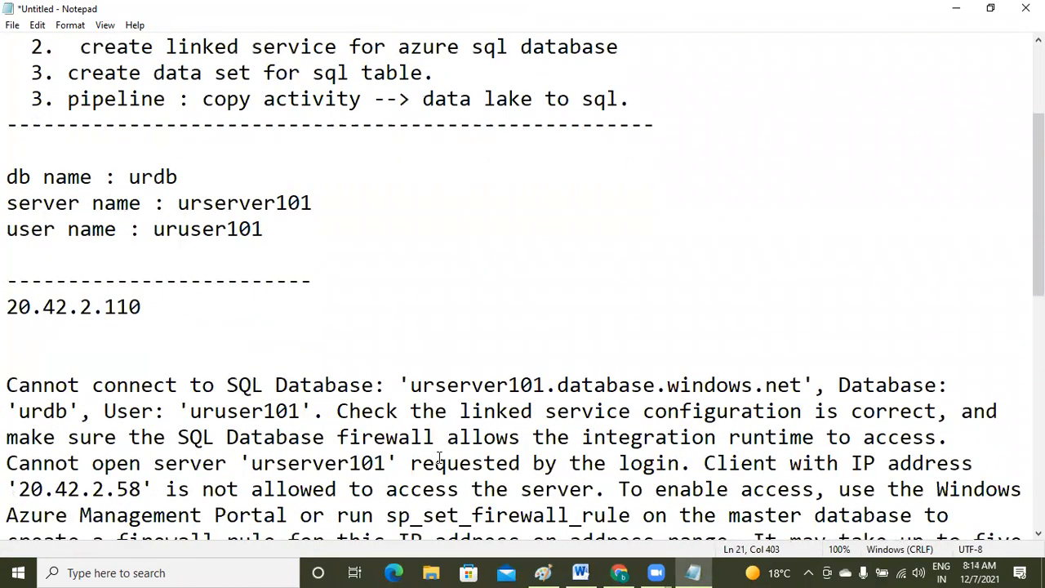
key(Up)
key(Up)
key(Up)
key(Up)
key(Up)
key(Up)
key(Up)
key(Up)
key(Down)
key(Down)
key(Down)
key(Down)
key(Down)
key(Down)
key(Down)
key(Down)
key(Down)
key(Down)
key(Down)
key(Down)
key(Down)
key(Down)
key(Down)
key(Down)
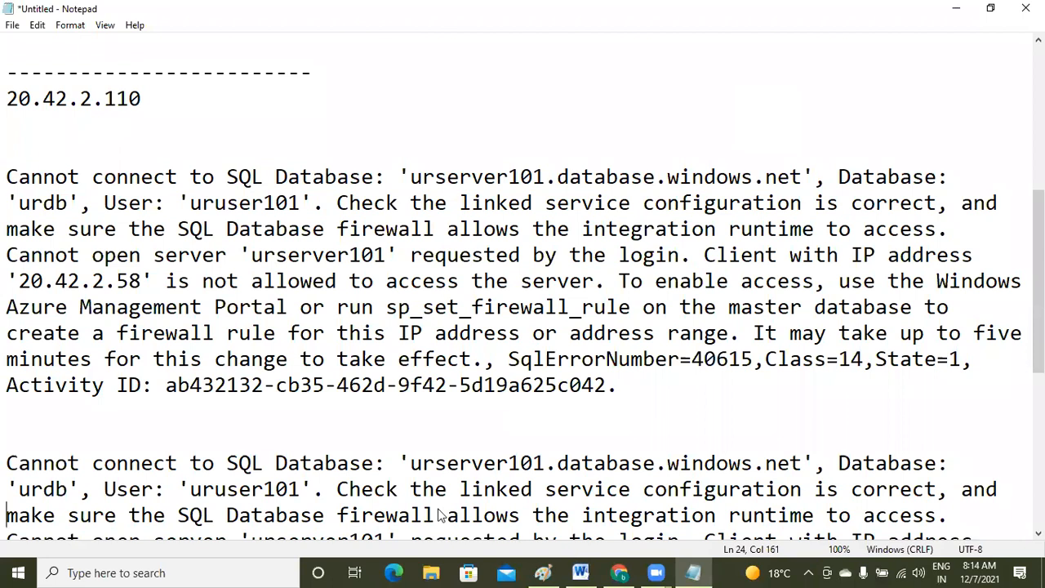
key(alt+Tab)
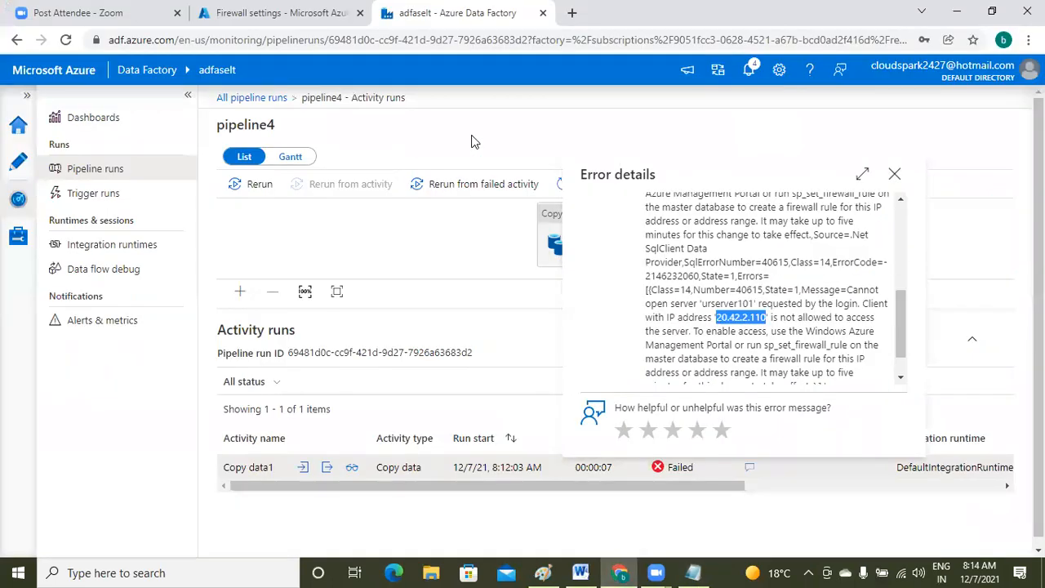
- On urserver101's firewall settings, add rule foradfcopy with start IP 20.42.2.0
click(902, 181)
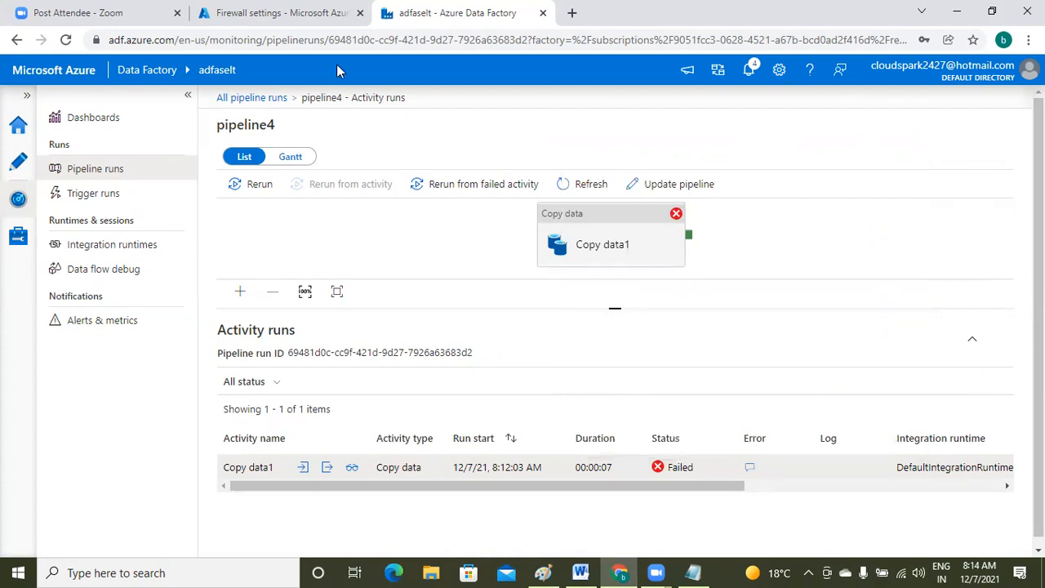
click(298, 22)
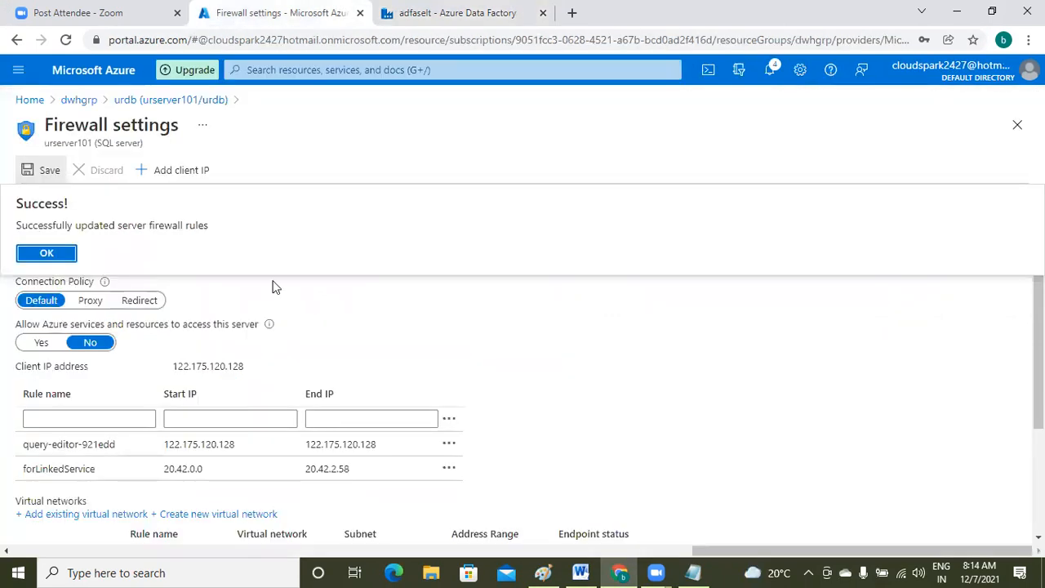
click(88, 418)
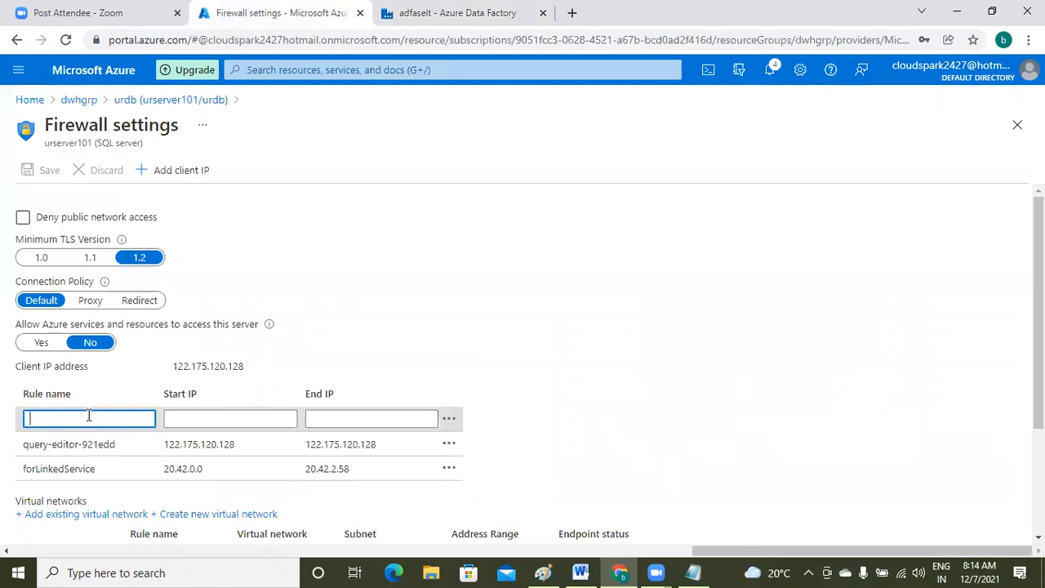
text(fora)
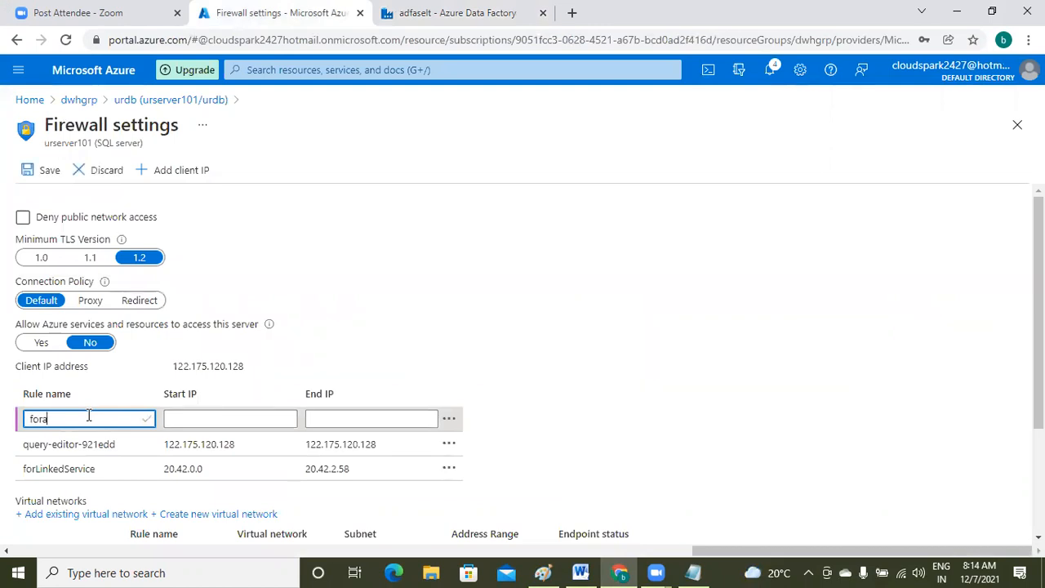
text(dfcopy)
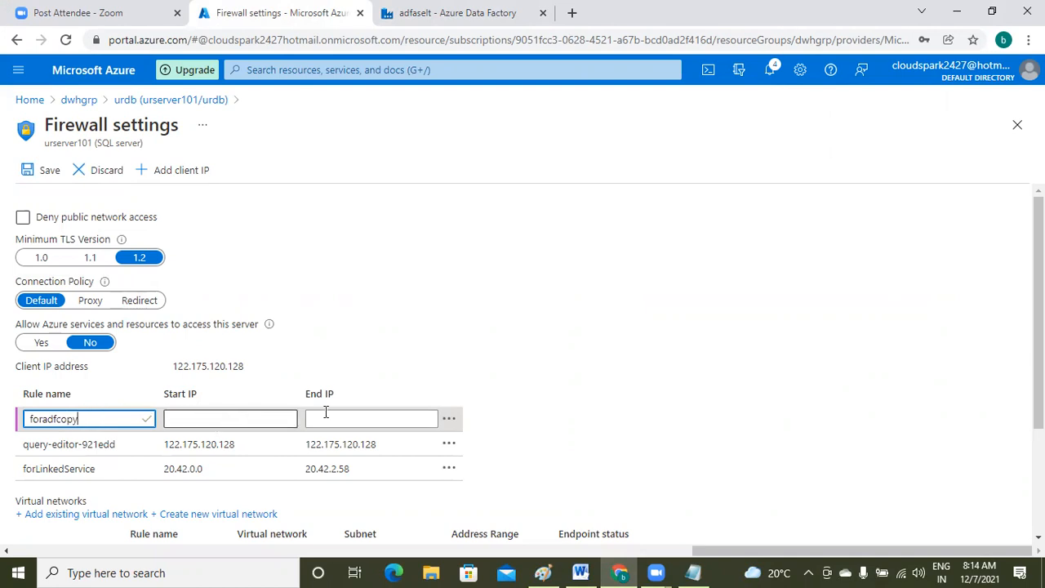
click(250, 420)
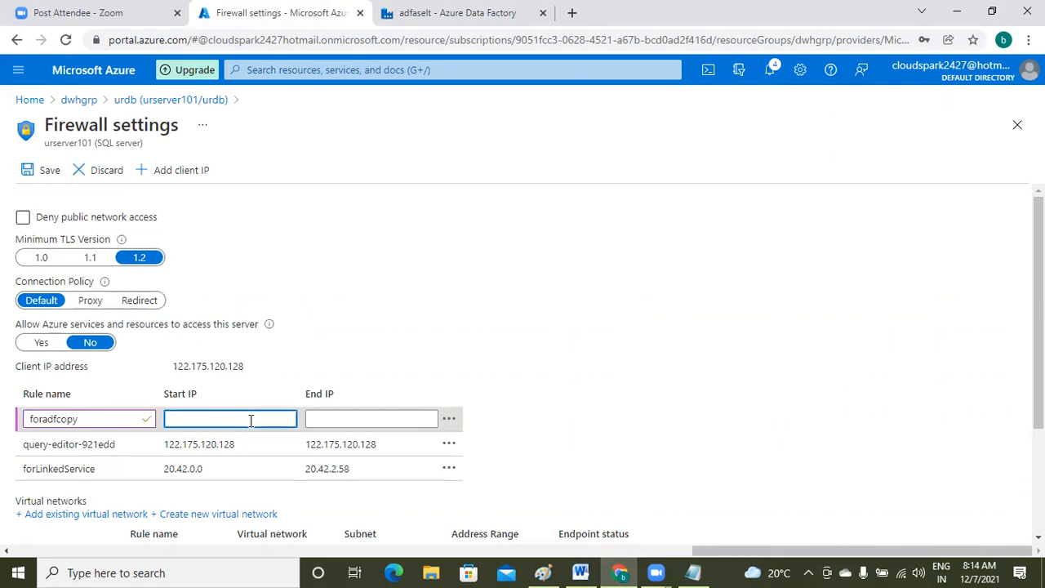
key(ctrl+v)
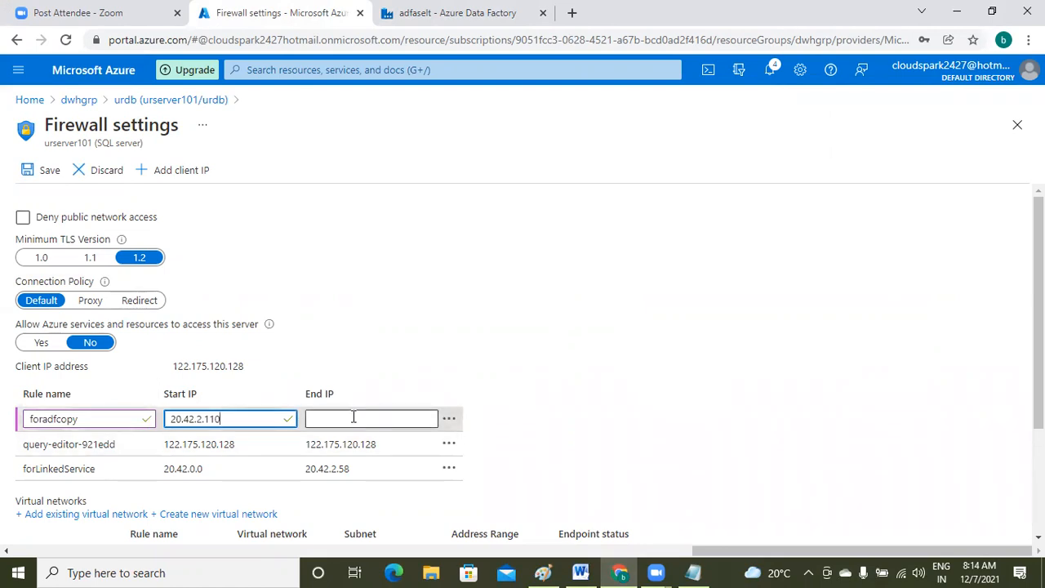
key(BackSpace)
key(BackSpace)
key(BackSpace)
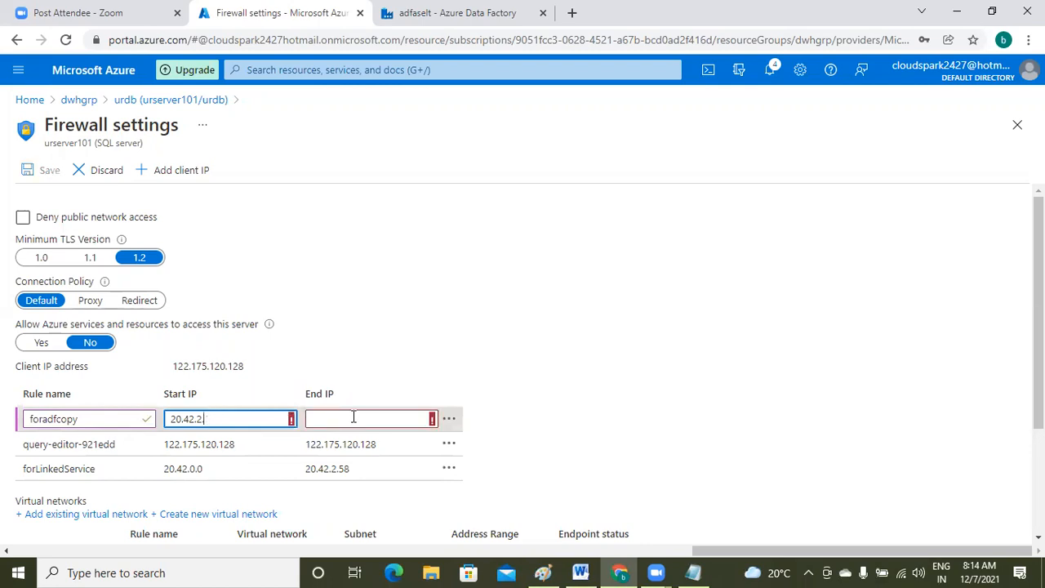
text(0)
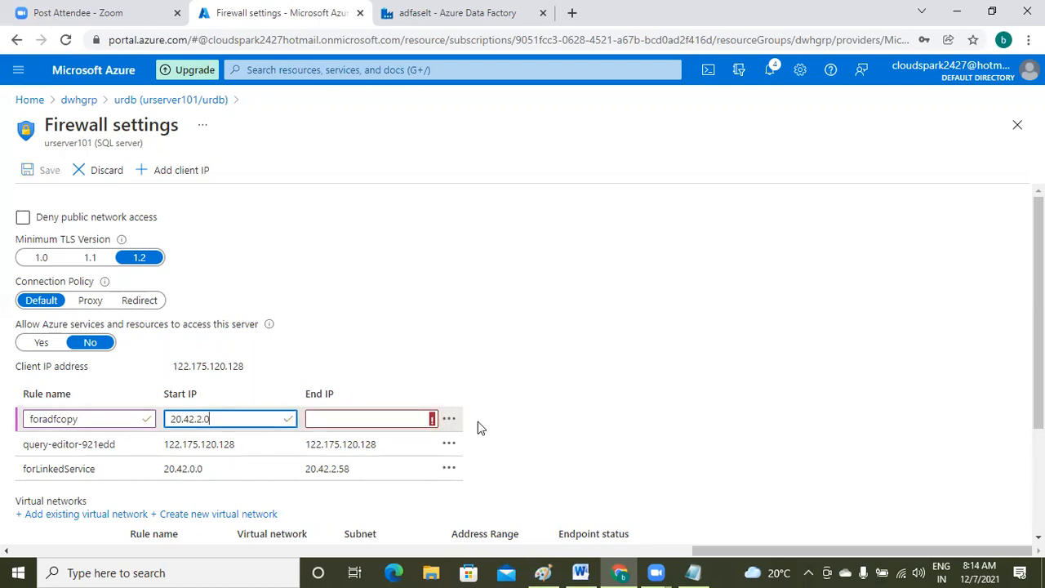
- Give the foradfcopy rule end IP 20.42.2.210 and save the firewall rules
click(381, 418)
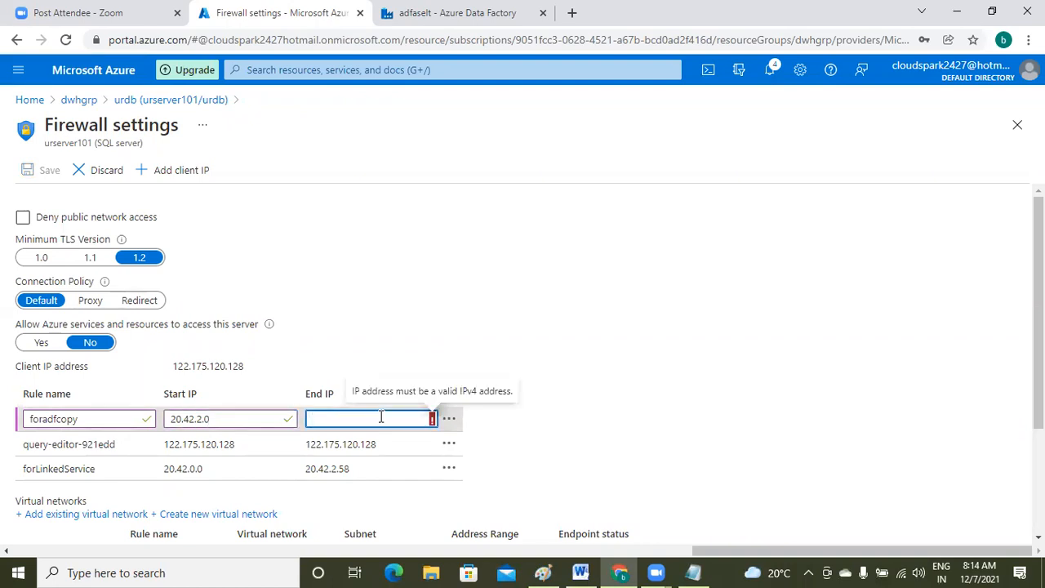
key(ctrl+v)
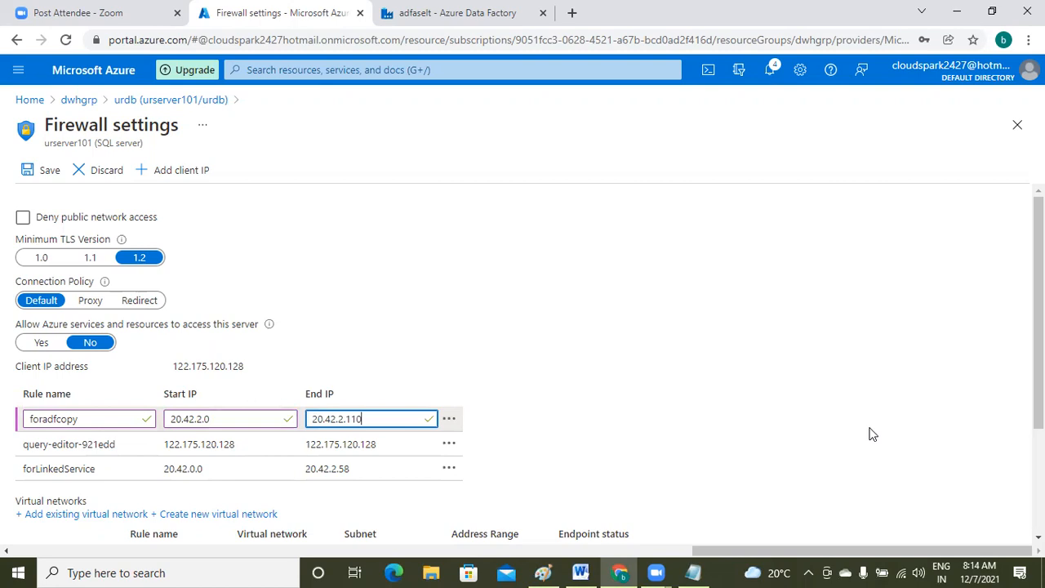
key(Left)
key(Left)
key(BackSpace)
text(2)
click(44, 169)
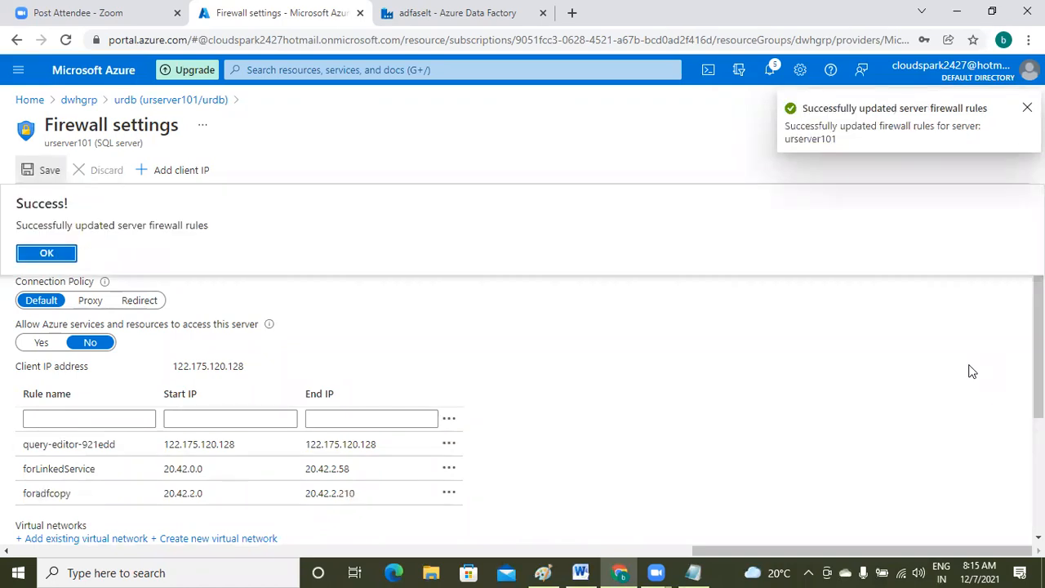
click(658, 572)
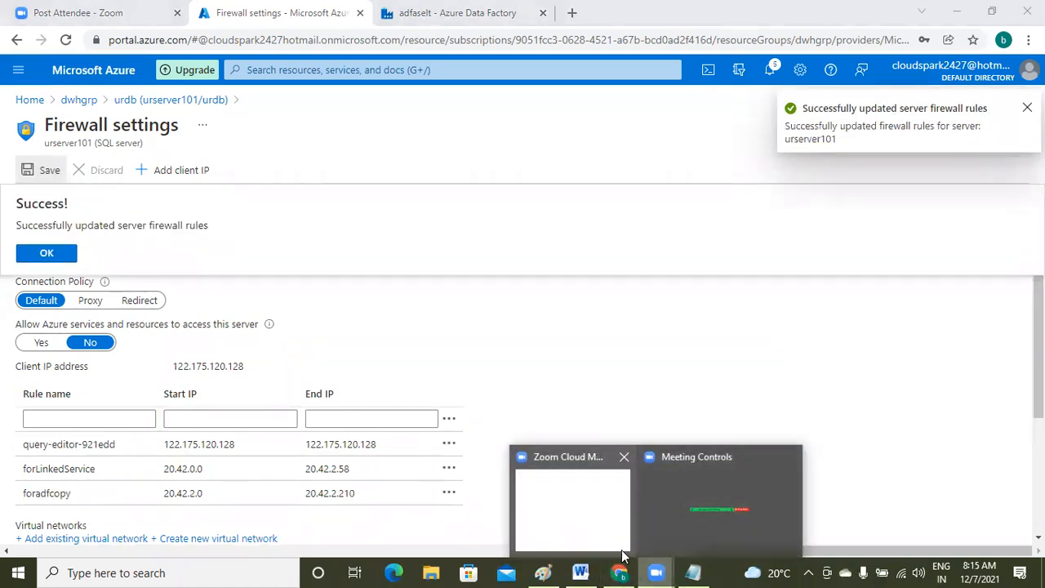
- Back in pipeline4's authoring view, trigger a new run now and check the notifications
click(466, 14)
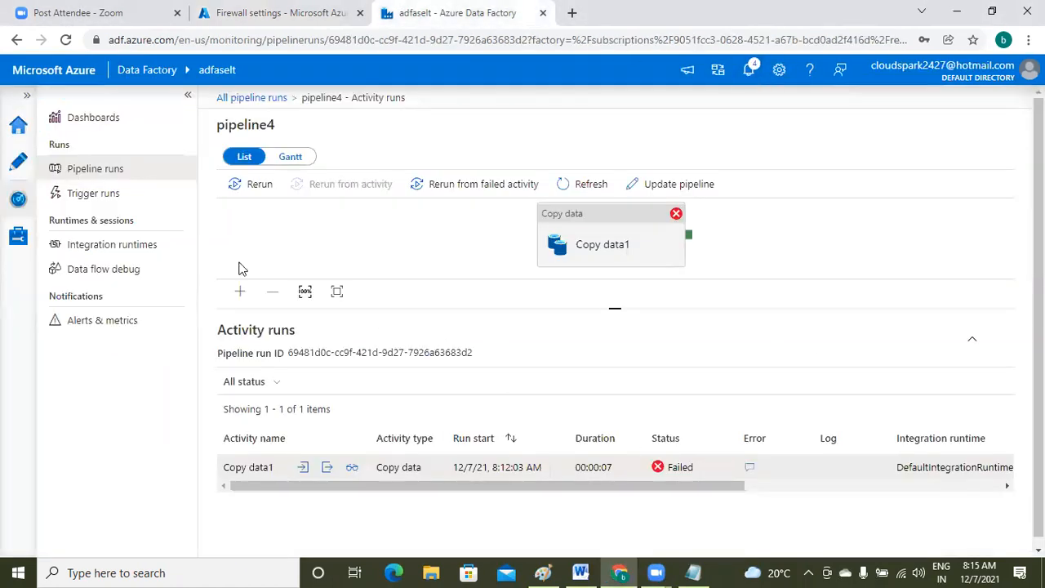
click(18, 160)
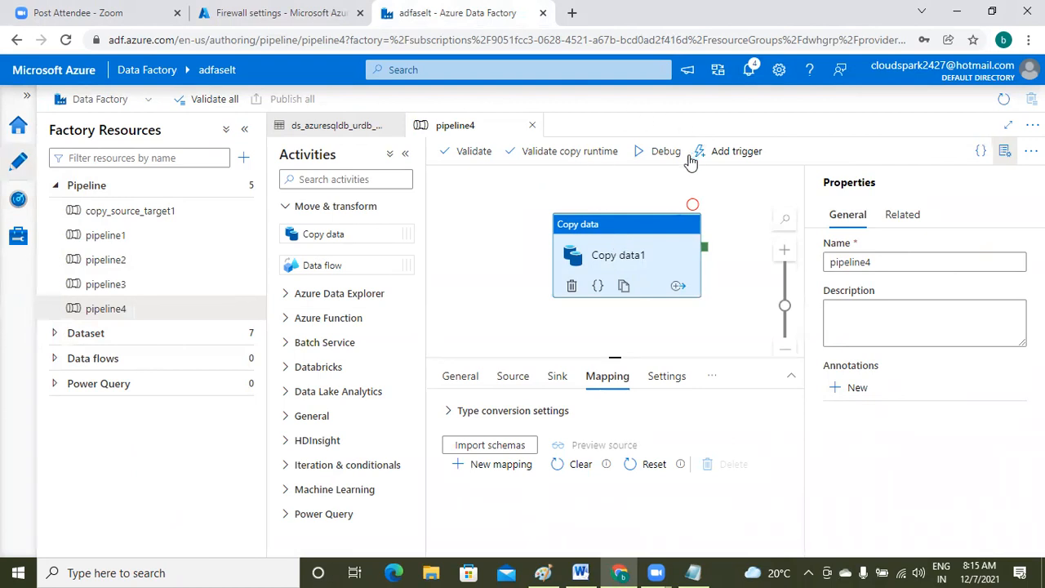
click(718, 155)
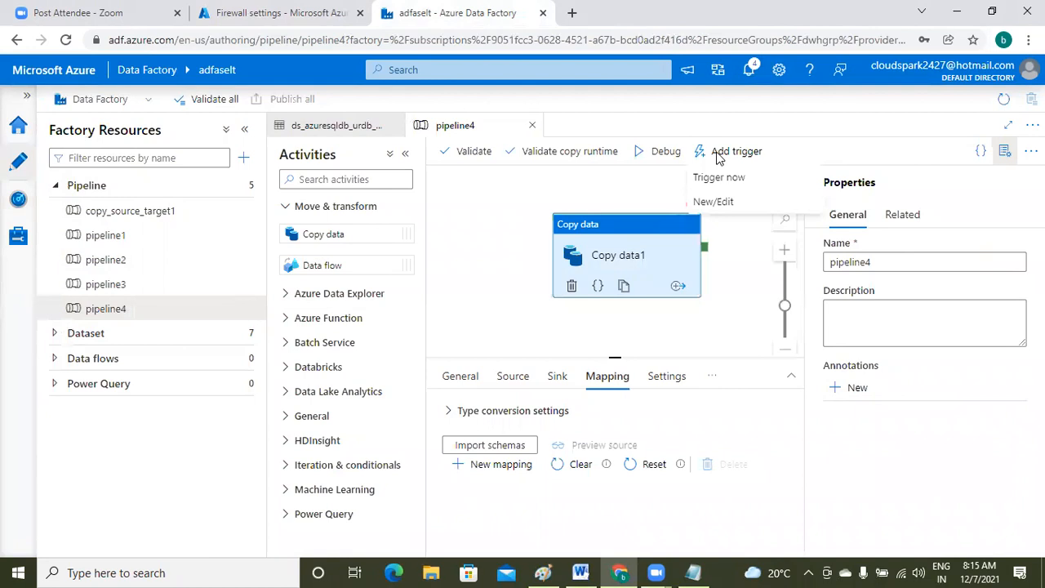
click(720, 178)
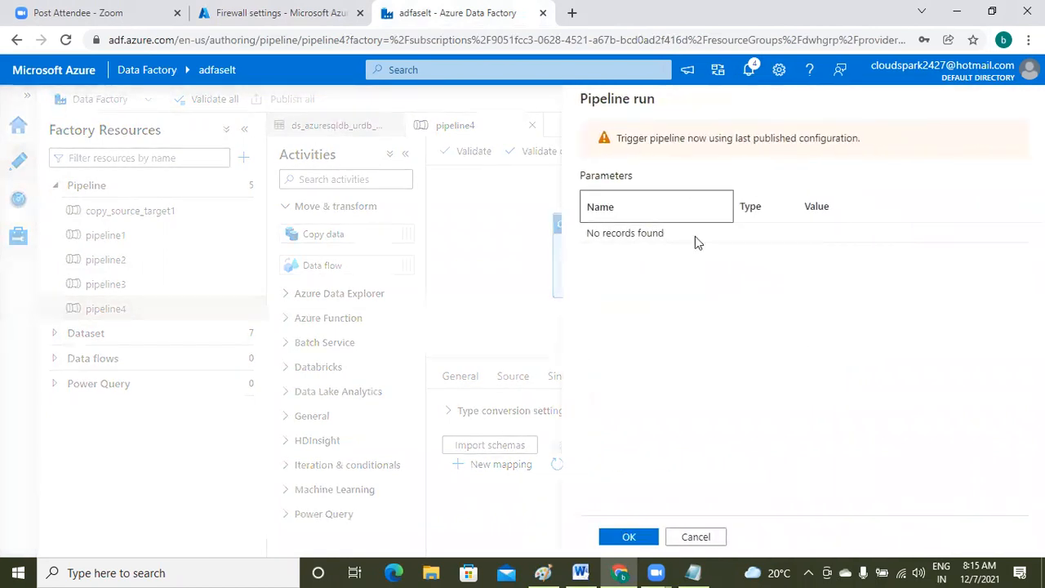
click(629, 538)
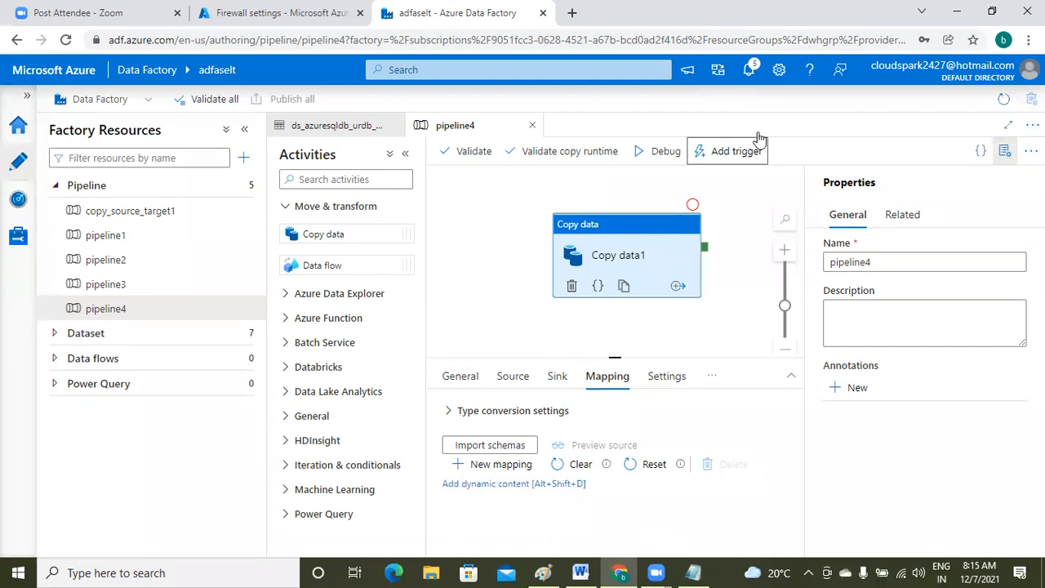
click(745, 72)
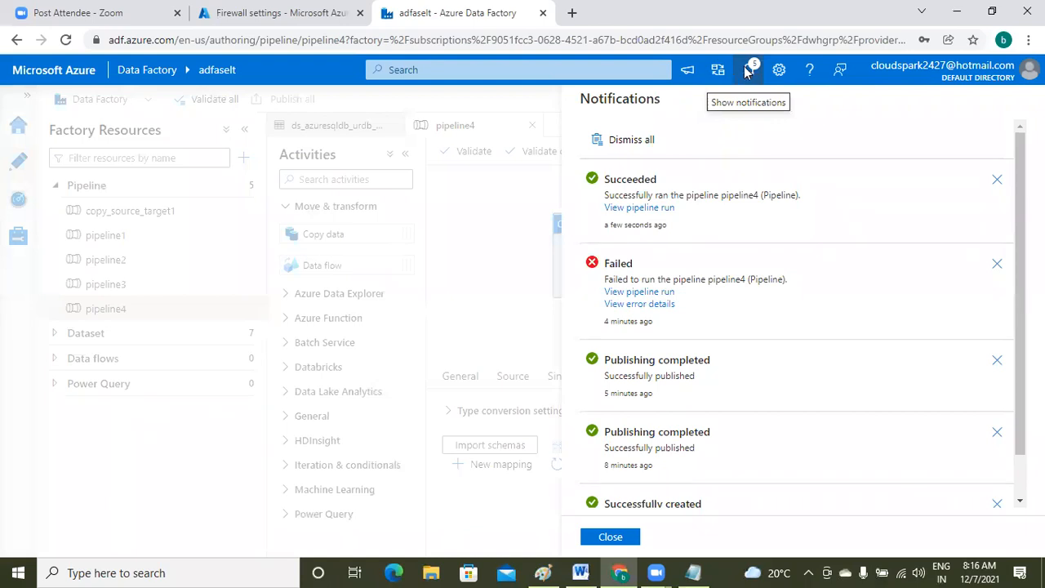
- Close the notifications showing the Succeeded run and bring up the Notepad notes
click(612, 538)
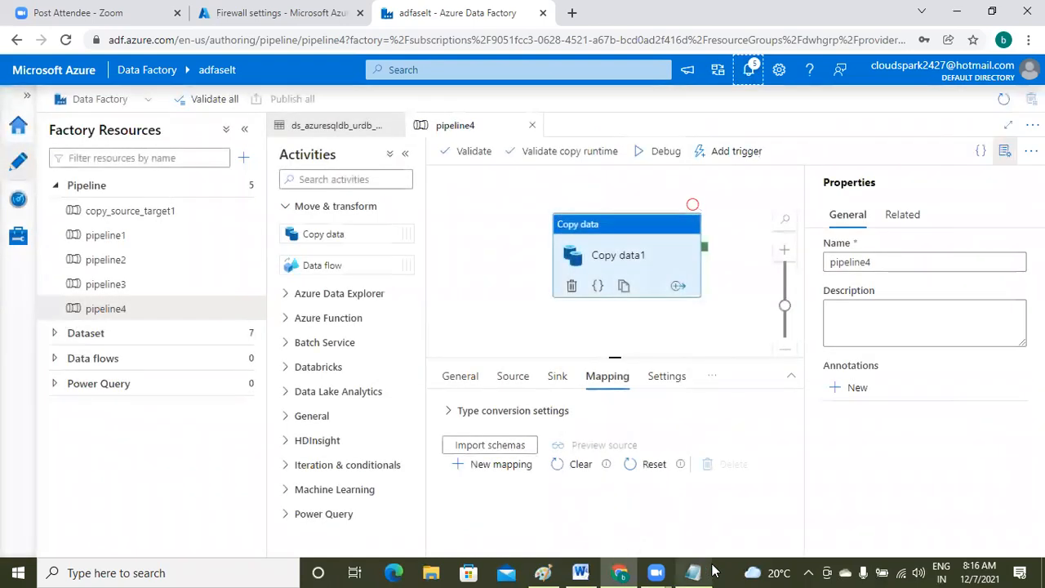
click(695, 571)
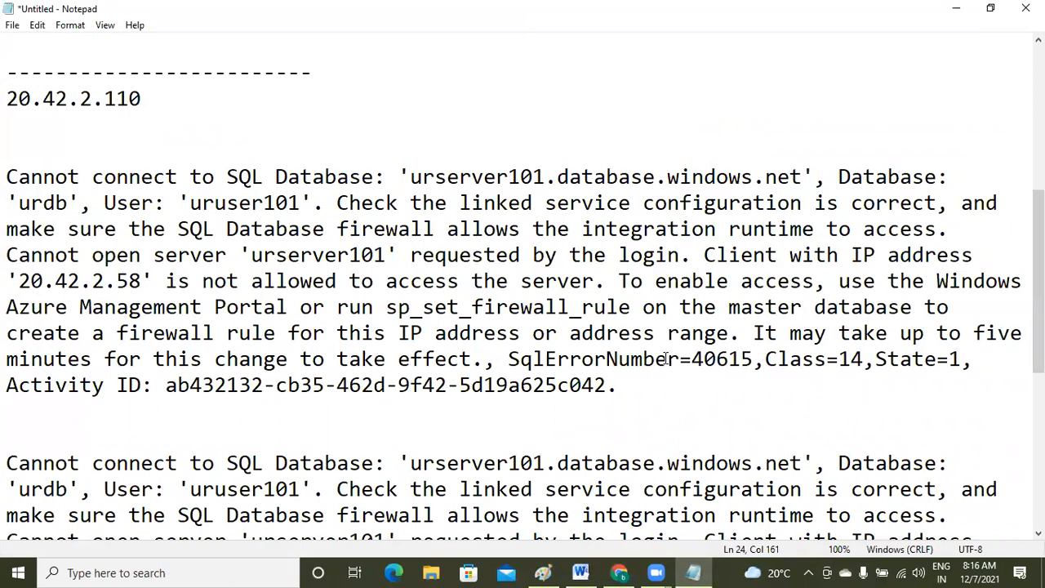
- Scroll back up through the setup notes in Notepad, then return to the Data Factory browser window
key(Up)
key(Page_Up)
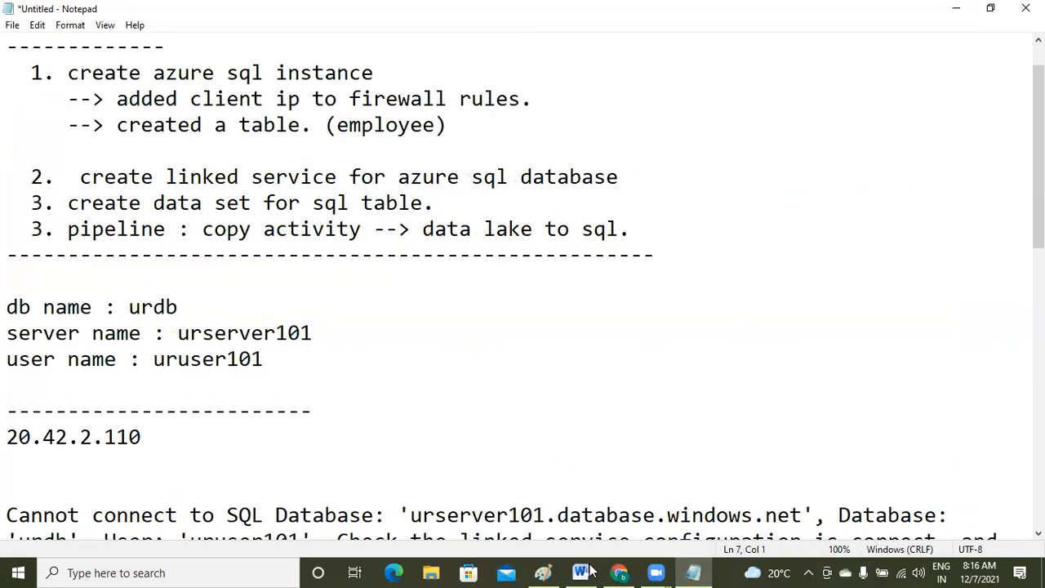
click(619, 573)
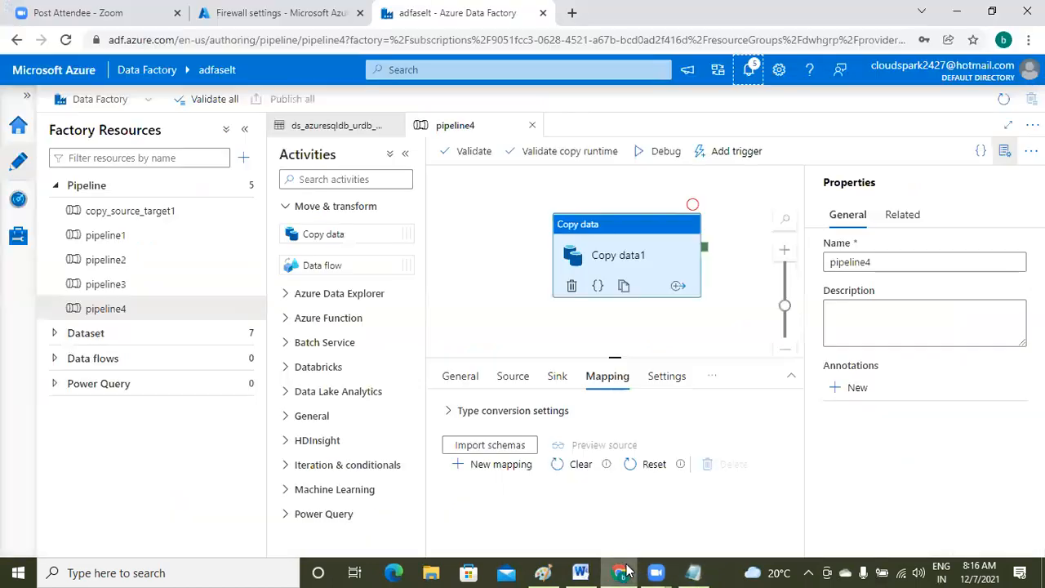
- Acknowledge the firewall rules update success and open the urdb (urserver101/urdb) database overview
click(258, 12)
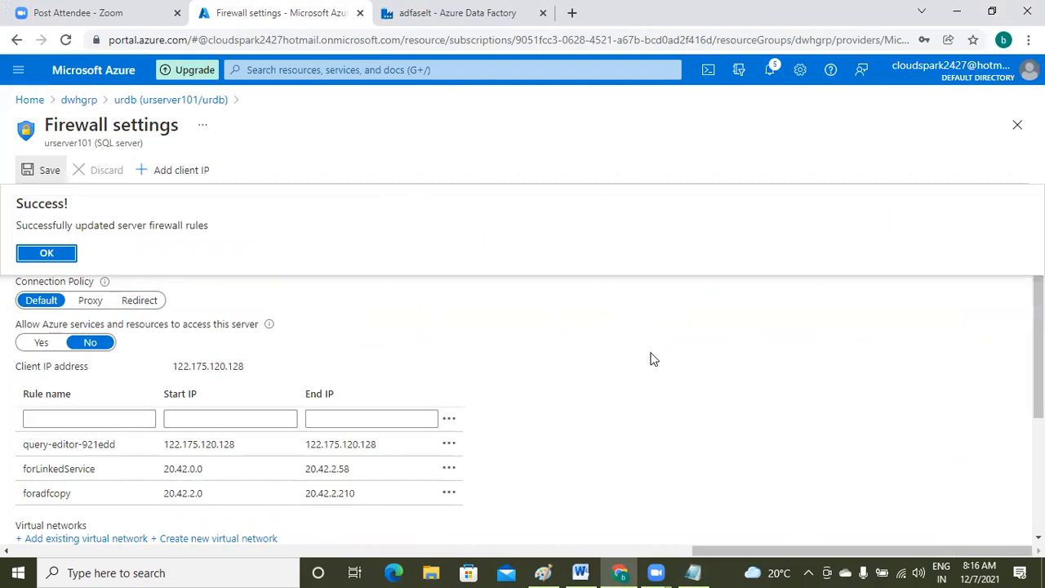
key(Return)
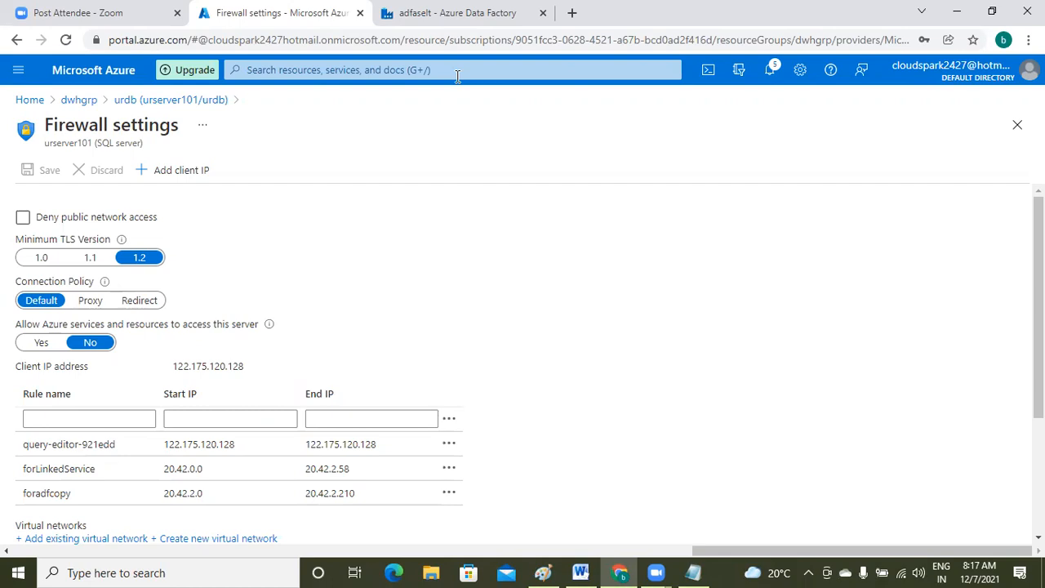
click(457, 13)
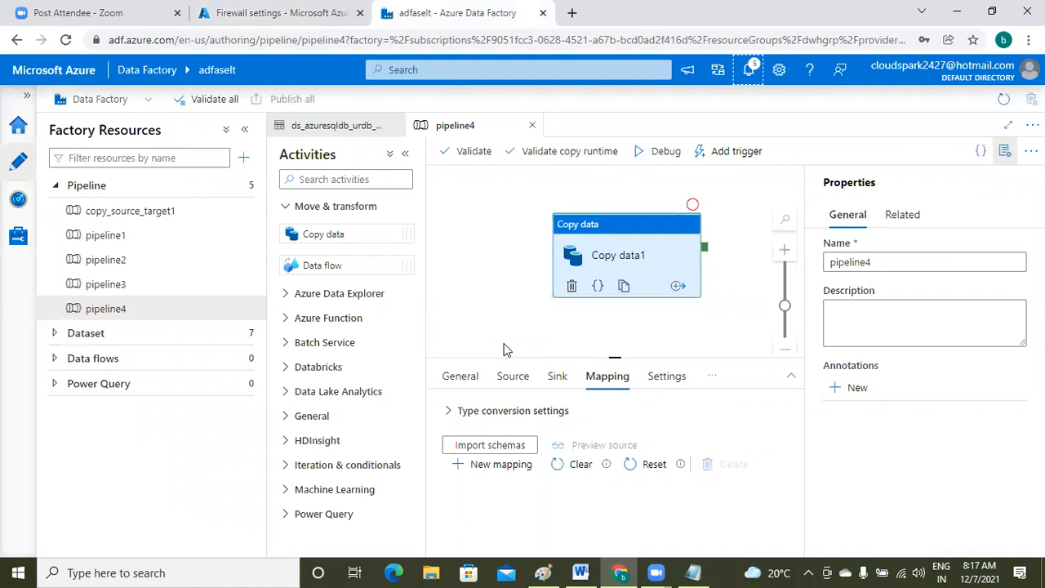
click(261, 14)
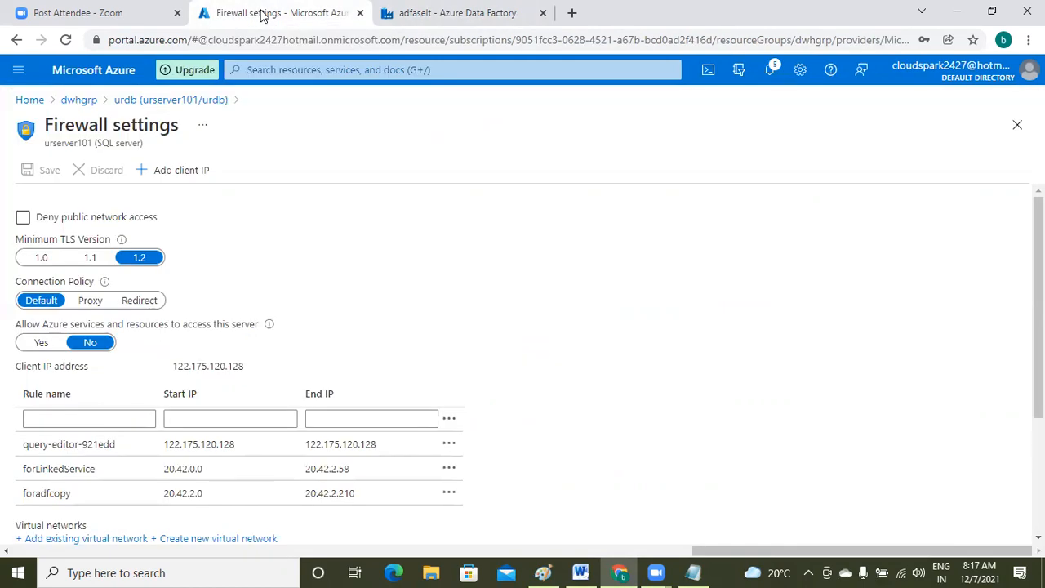
click(126, 99)
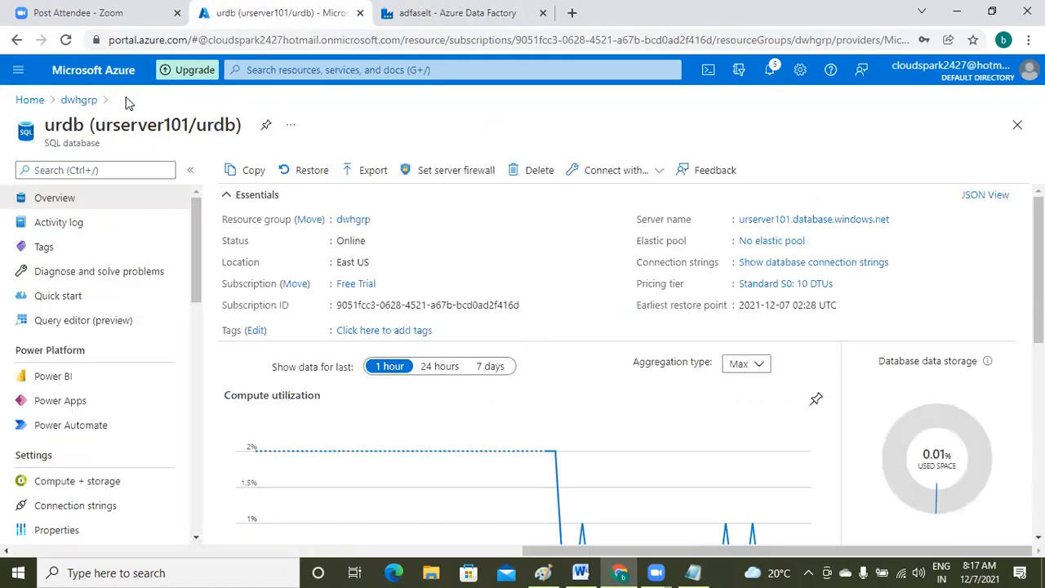
- Sign in to urdb's Query editor (preview) with SQL authentication and expand Tables
click(72, 324)
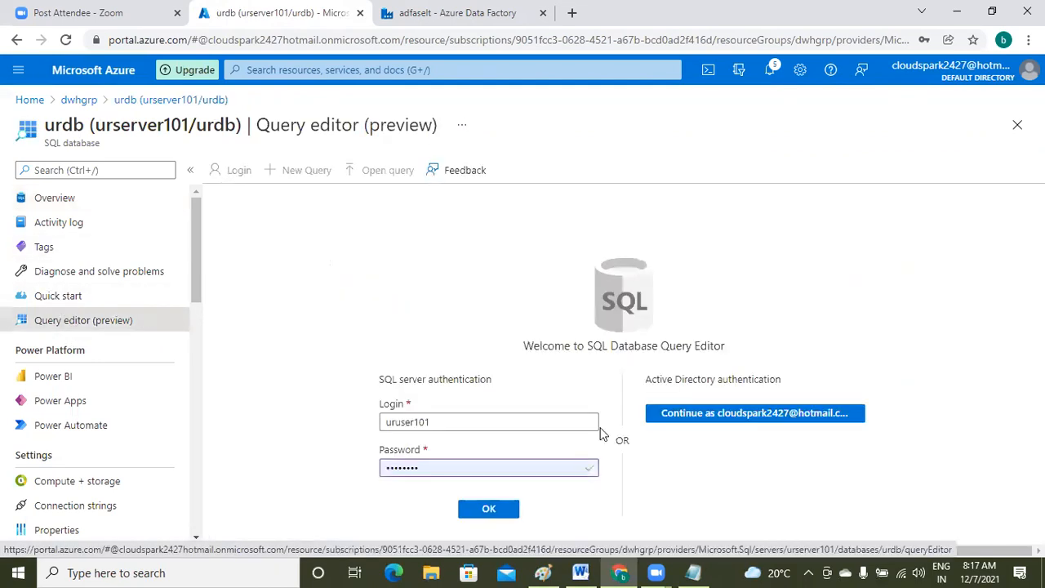
click(492, 512)
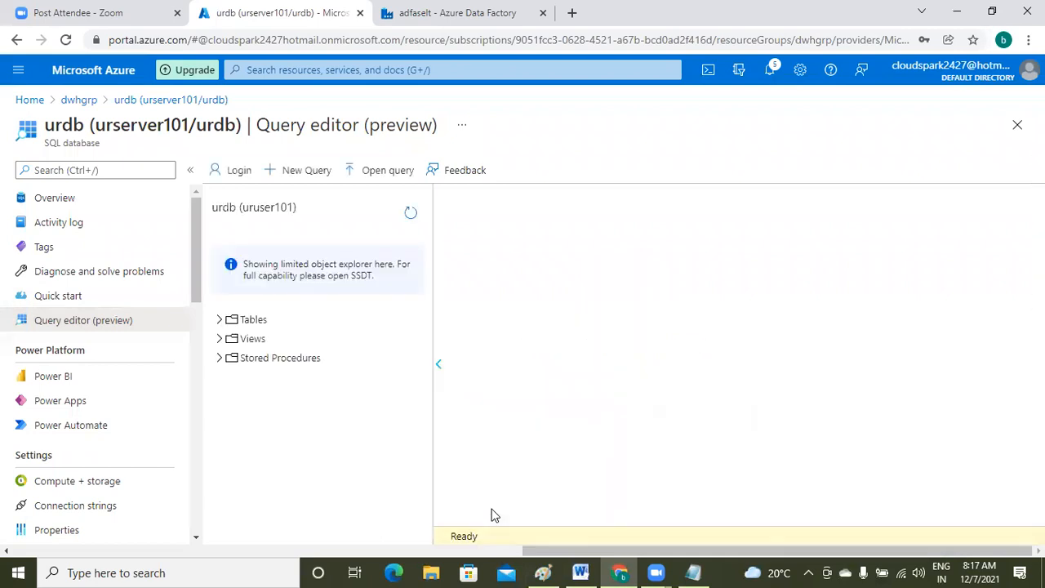
click(219, 323)
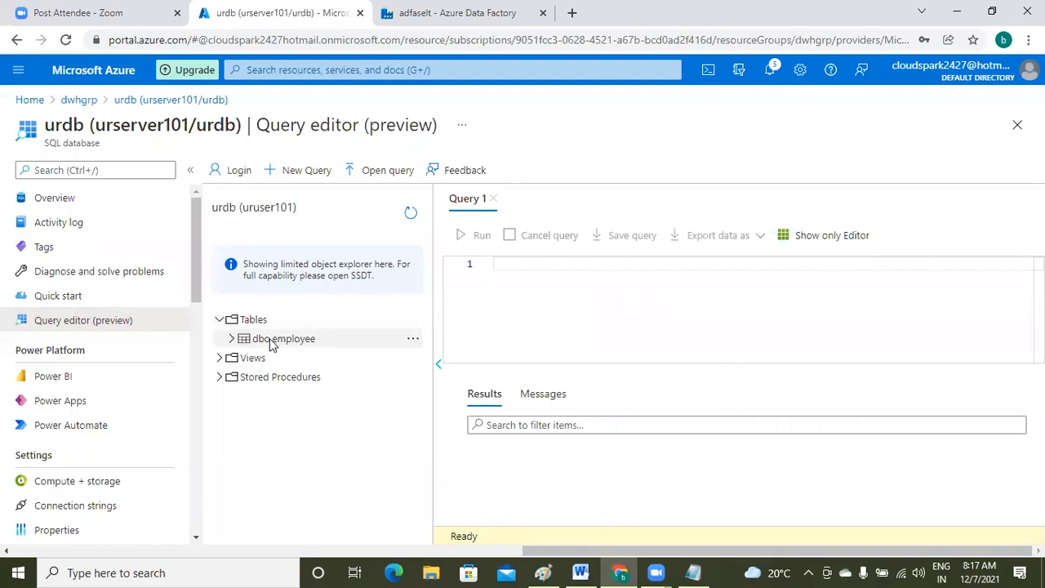
- Run select * from [dbo].[employee]; to list employee rows 101–105
text(see)
key(BackSpace)
text(lect * from )
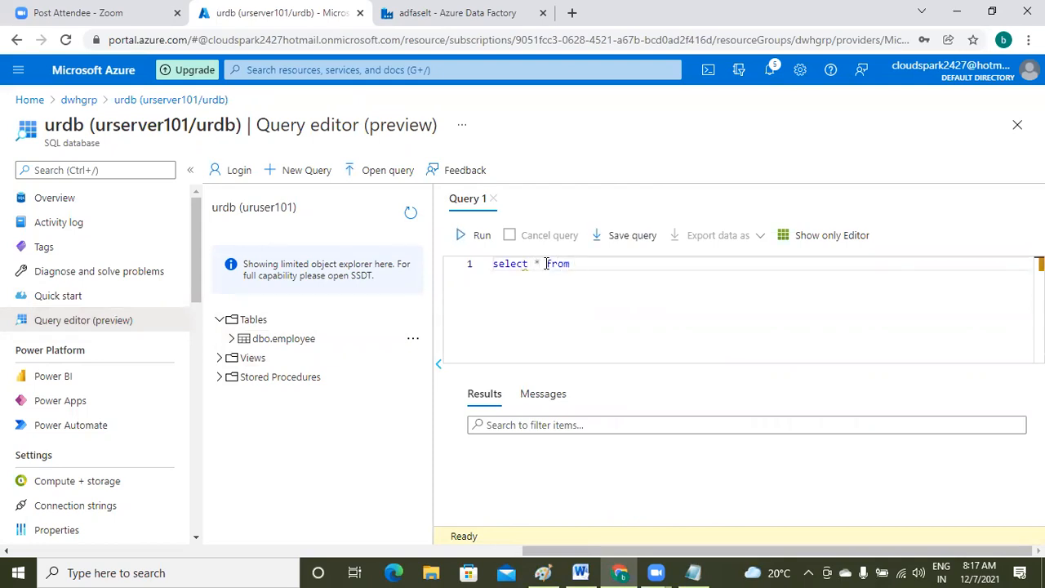
text(emp)
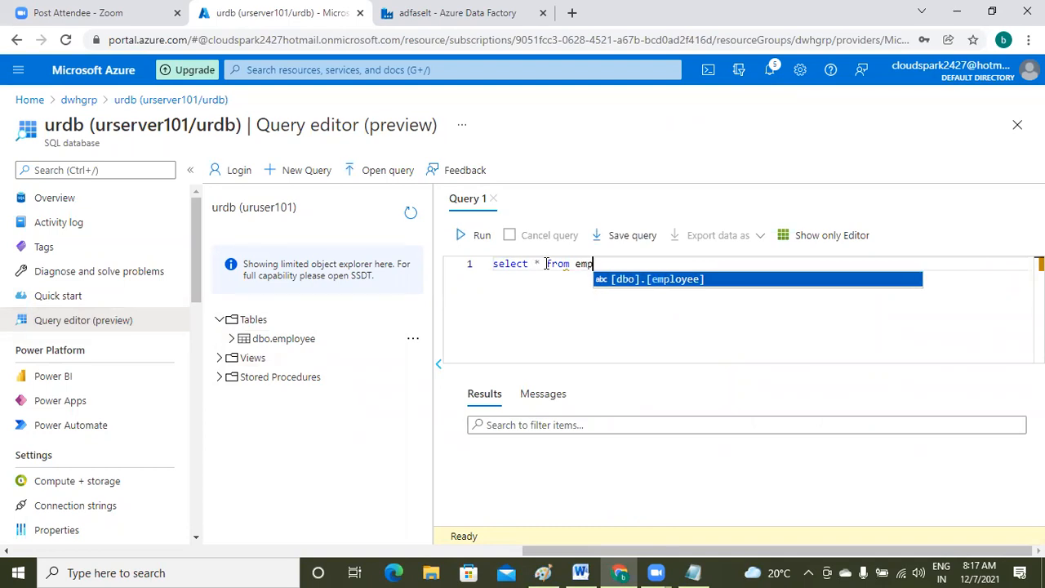
key(Return)
text(;)
click(470, 245)
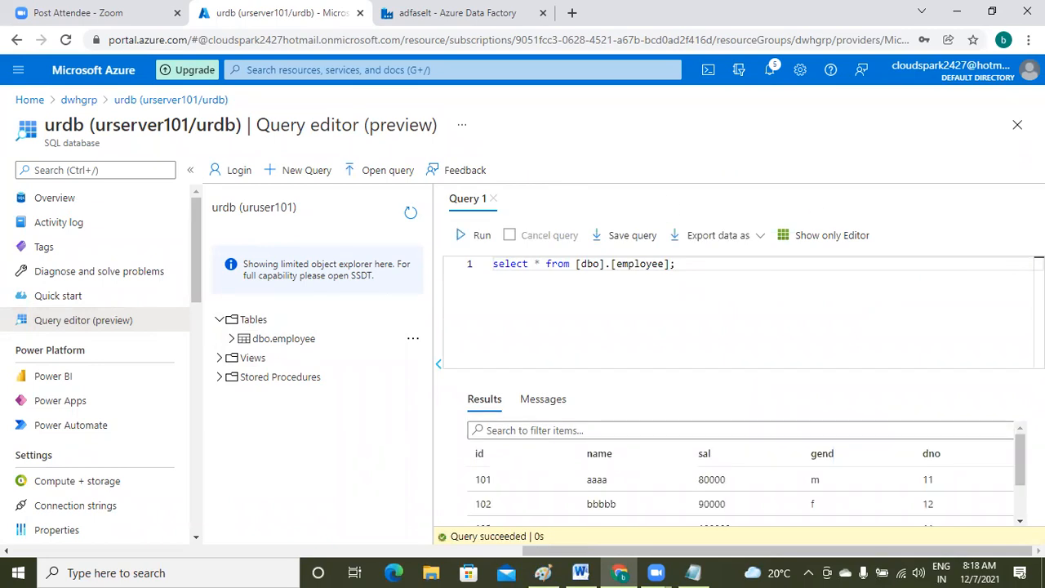
scroll(740, 474, down, 2)
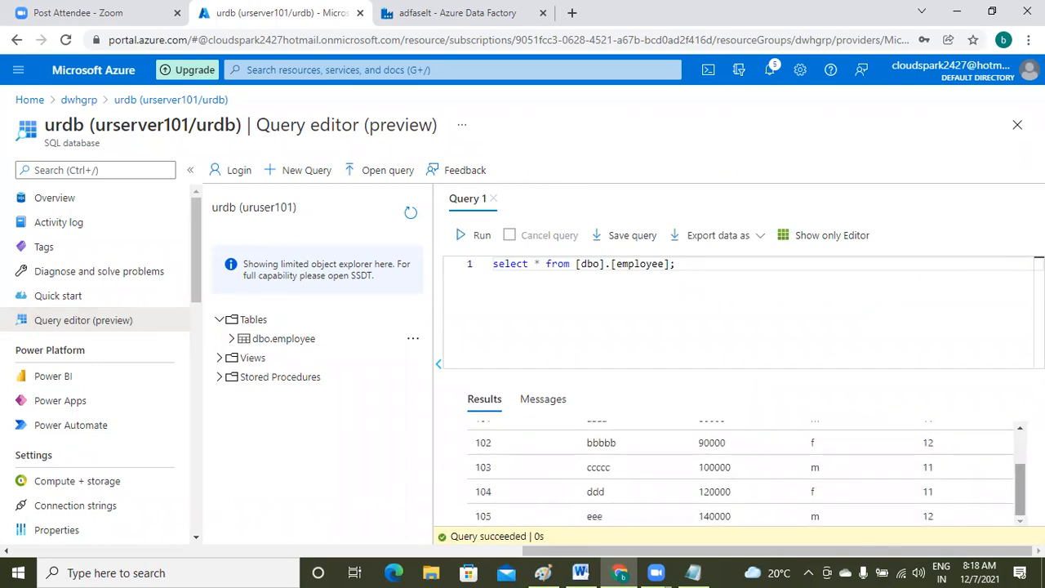